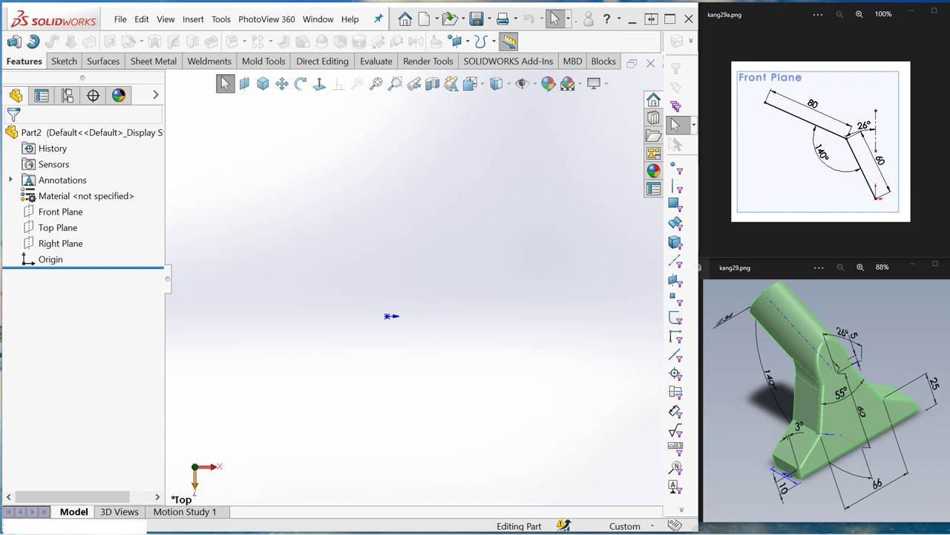
Start a sketch on the Front Plane and draw two connected lines from the origin up-left, about 50 mm and 58 mm long
{"action": "left_click", "coordinate": [61, 214]}
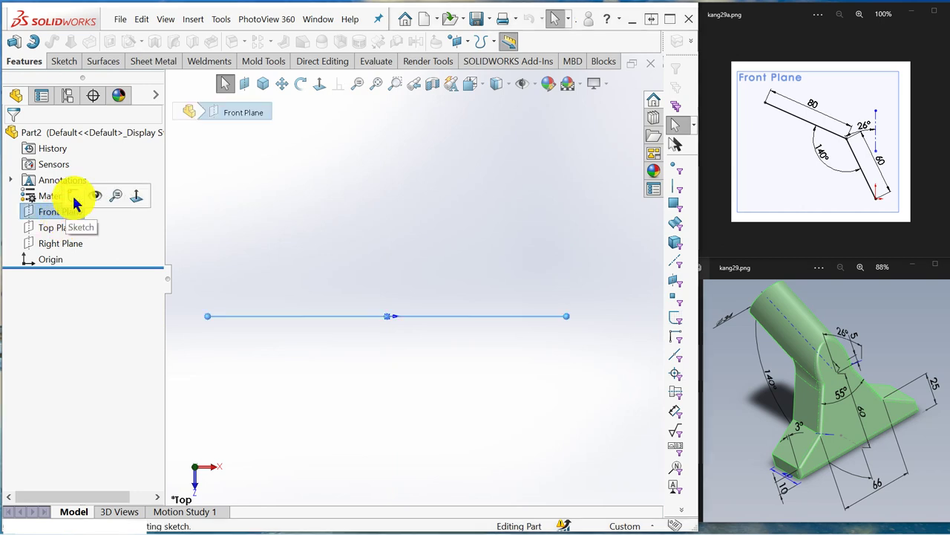
{"action": "left_click", "coordinate": [74, 198]}
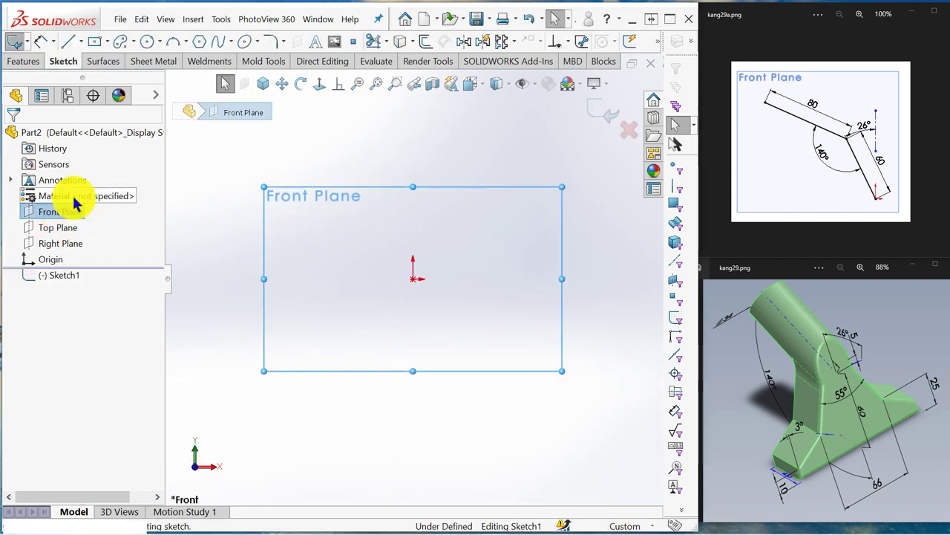
{"action": "left_click", "coordinate": [70, 42]}
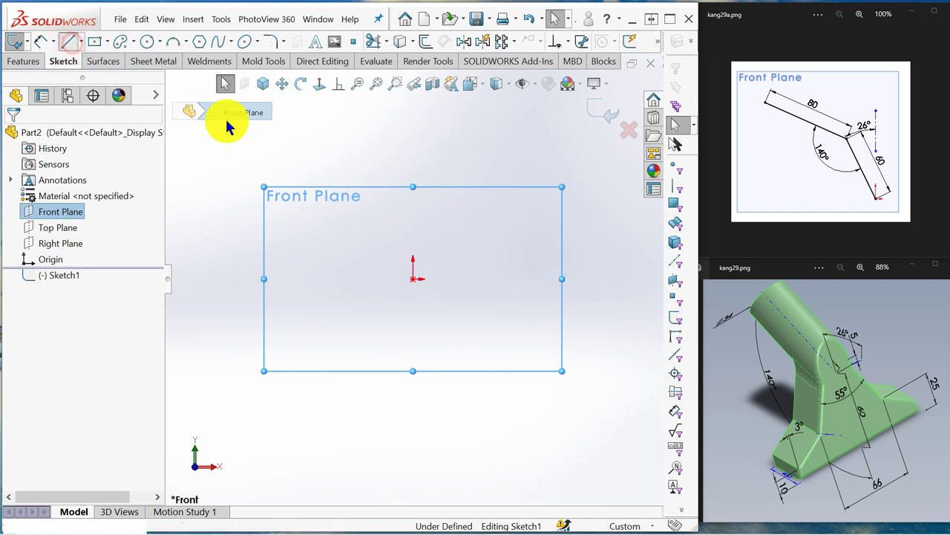
{"action": "left_click", "coordinate": [413, 279]}
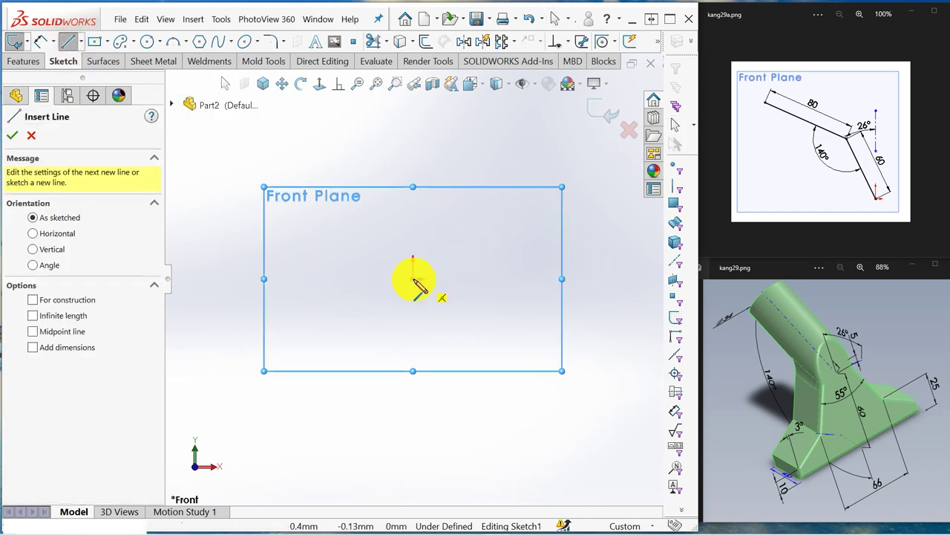
{"action": "left_click", "coordinate": [376, 196]}
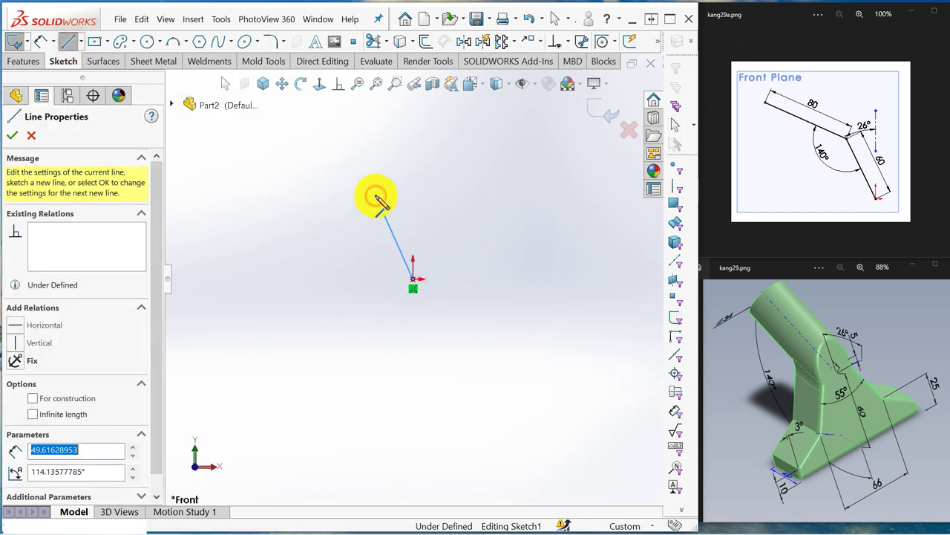
{"action": "double_click", "coordinate": [285, 141]}
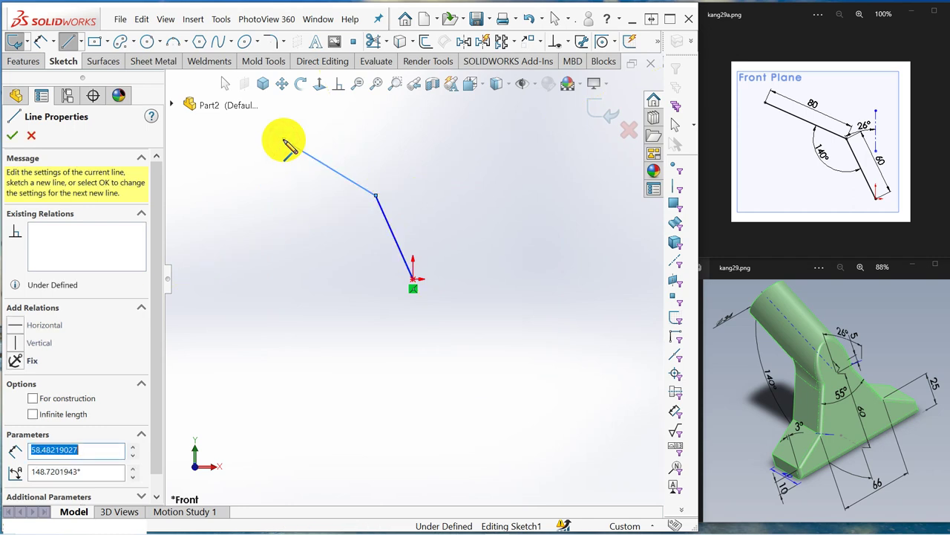
{"action": "left_click", "coordinate": [226, 84]}
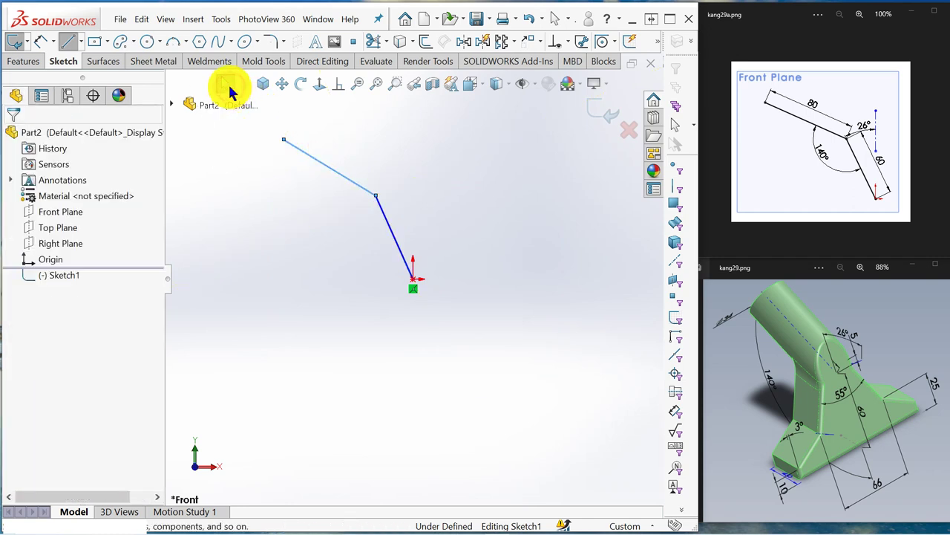
Draw a vertical centerline about 58 mm long upward from the origin
{"action": "left_click", "coordinate": [77, 42]}
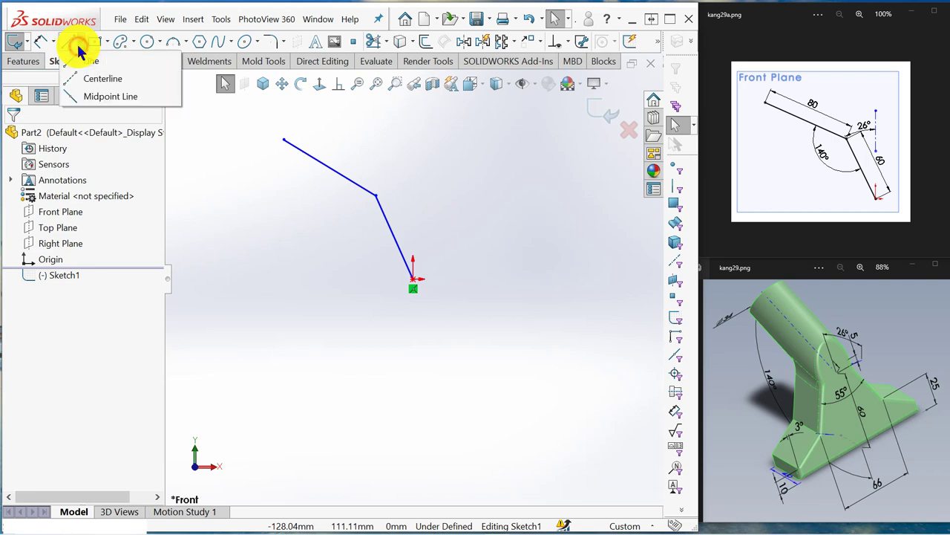
{"action": "left_click", "coordinate": [101, 80]}
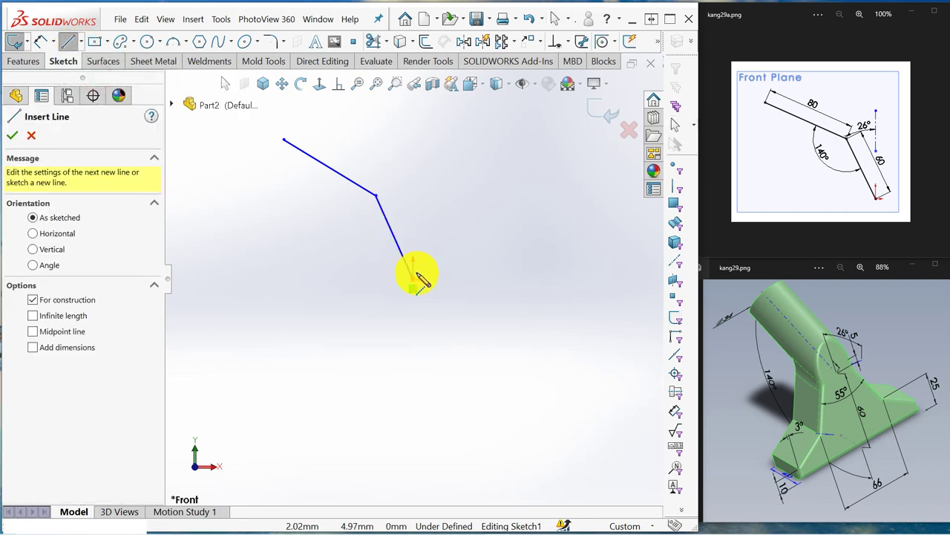
{"action": "left_click", "coordinate": [414, 280]}
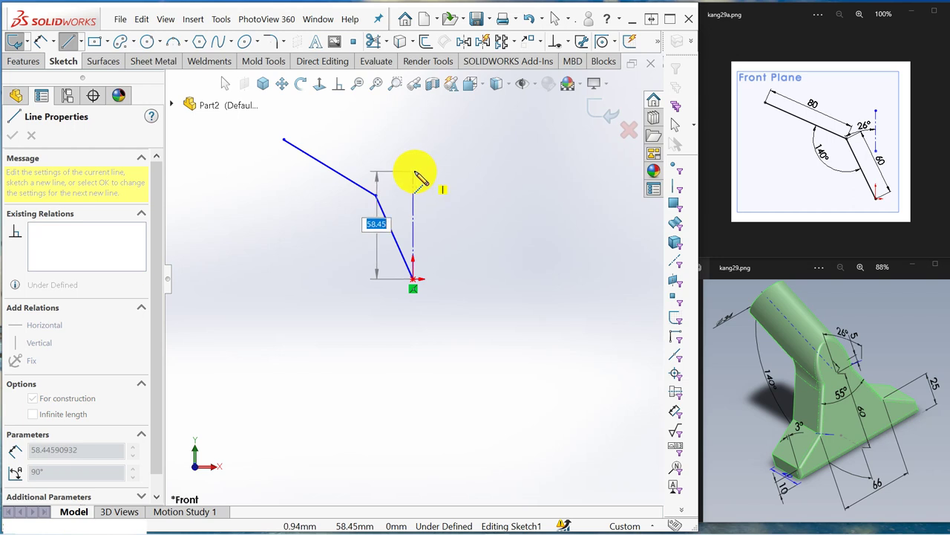
{"action": "left_click", "coordinate": [414, 172]}
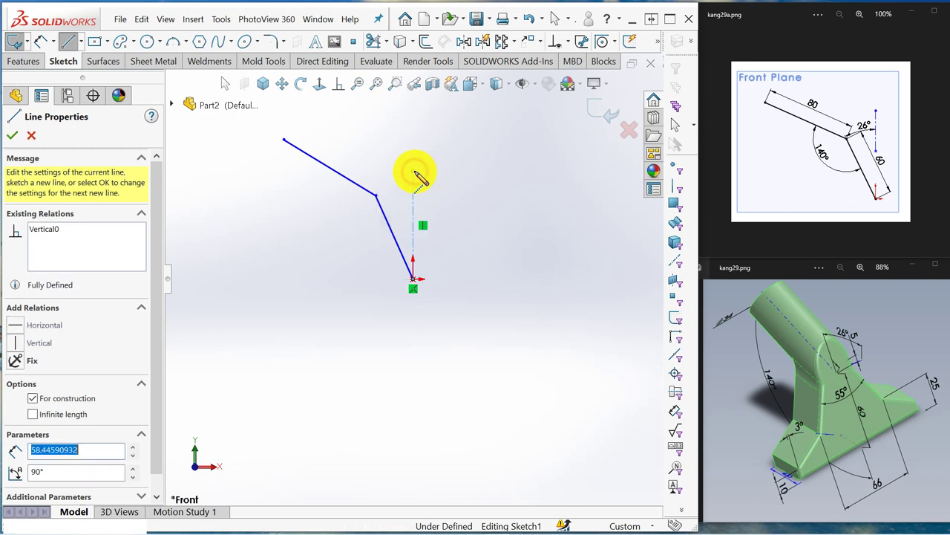
Dimension the angle between the lower line and the vertical centerline as 26°
{"action": "left_click", "coordinate": [42, 42]}
{"action": "left_click", "coordinate": [387, 222]}
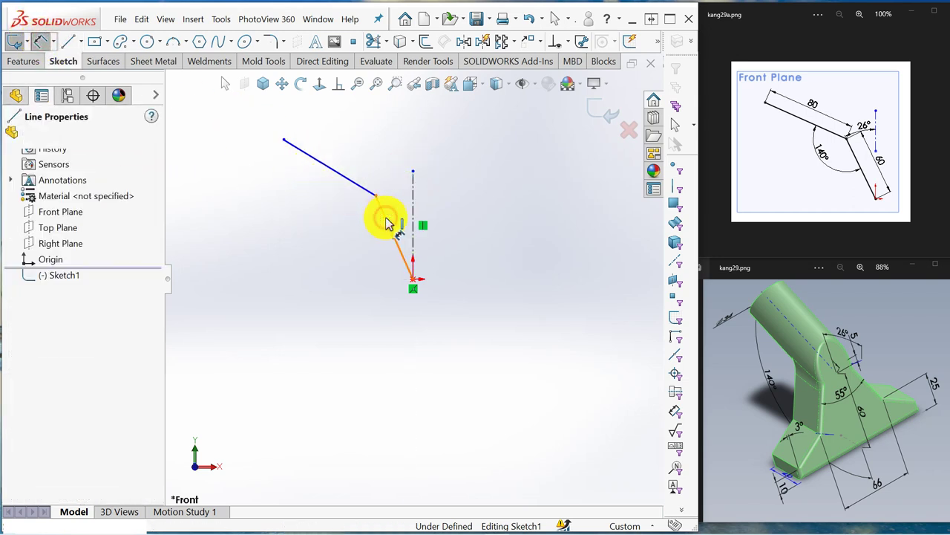
{"action": "left_click", "coordinate": [413, 214]}
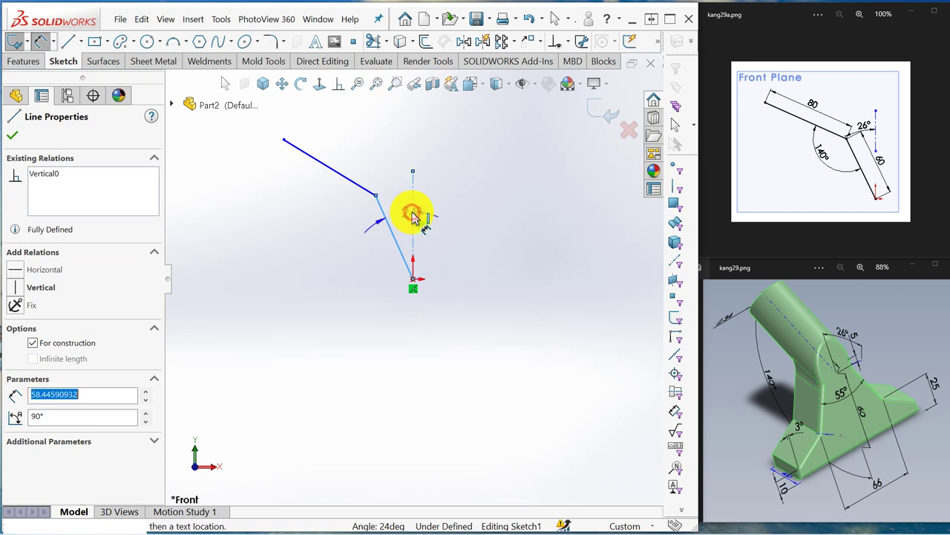
{"action": "left_click", "coordinate": [387, 165]}
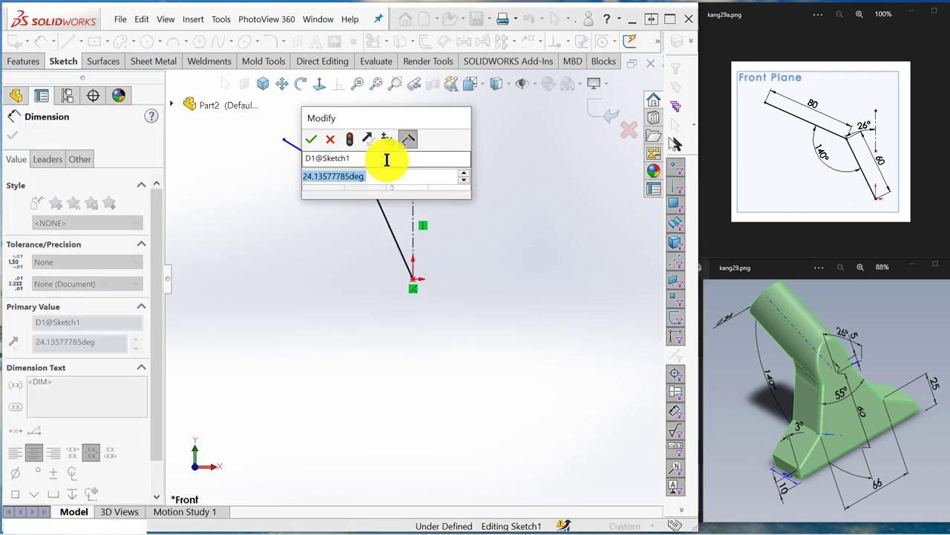
{"action": "type", "text": "26"}
{"action": "key", "text": "Return"}
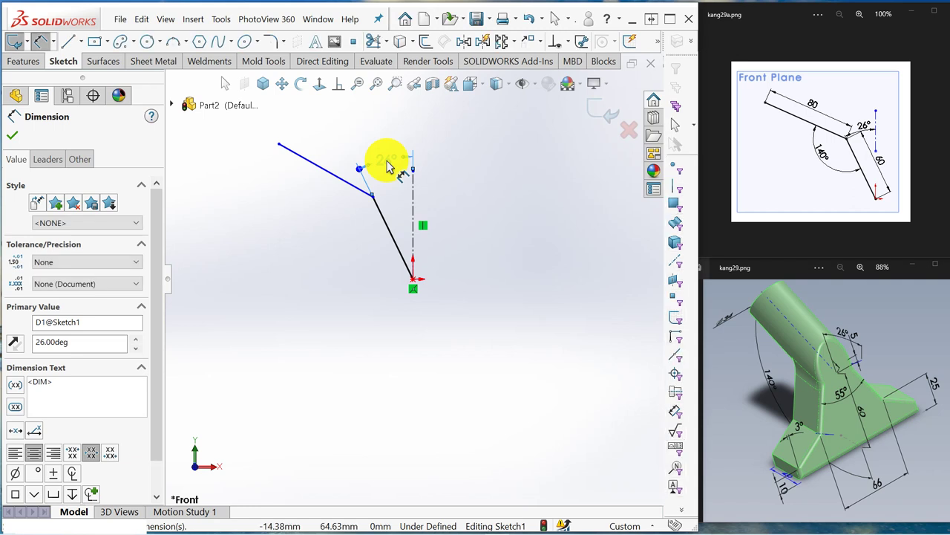
Dimension the length of the lower line from the origin as 60 mm
{"action": "left_click", "coordinate": [392, 238]}
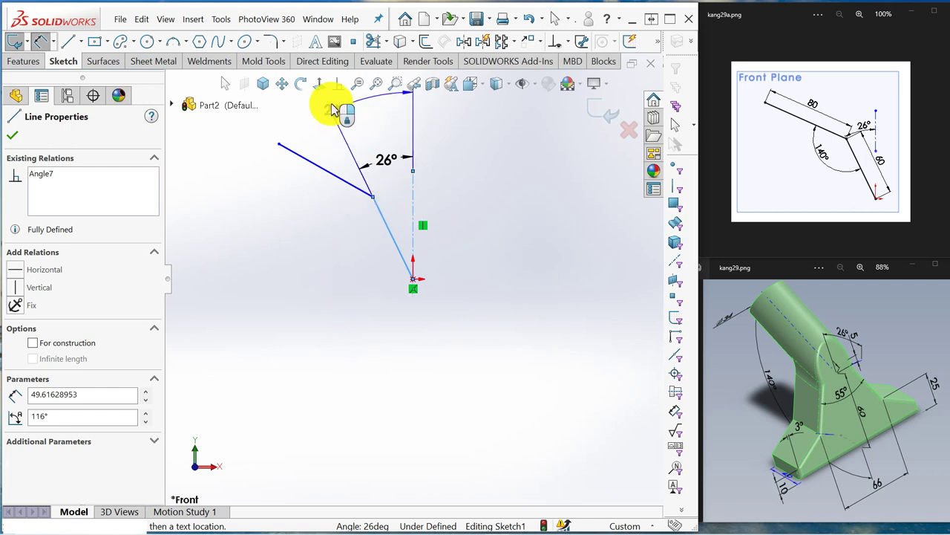
{"action": "key", "text": "Escape"}
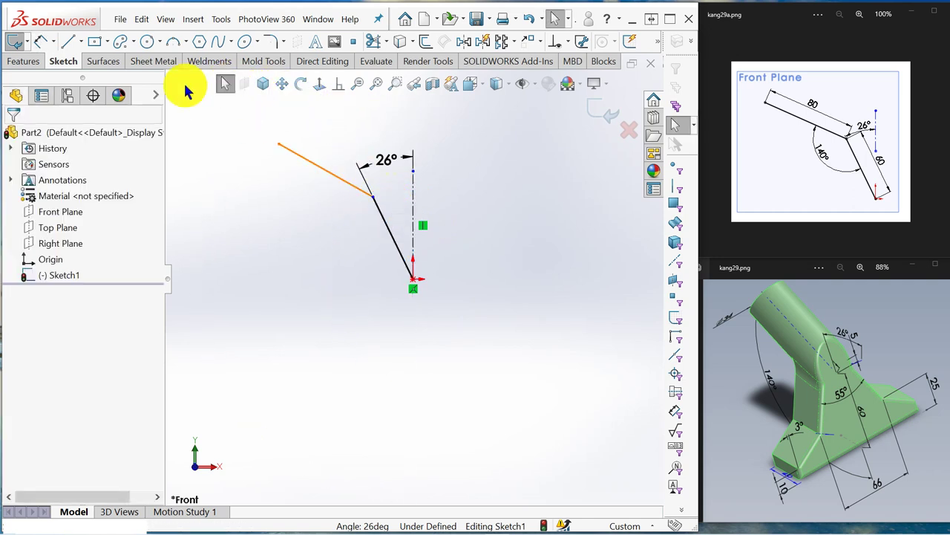
{"action": "left_click", "coordinate": [387, 230]}
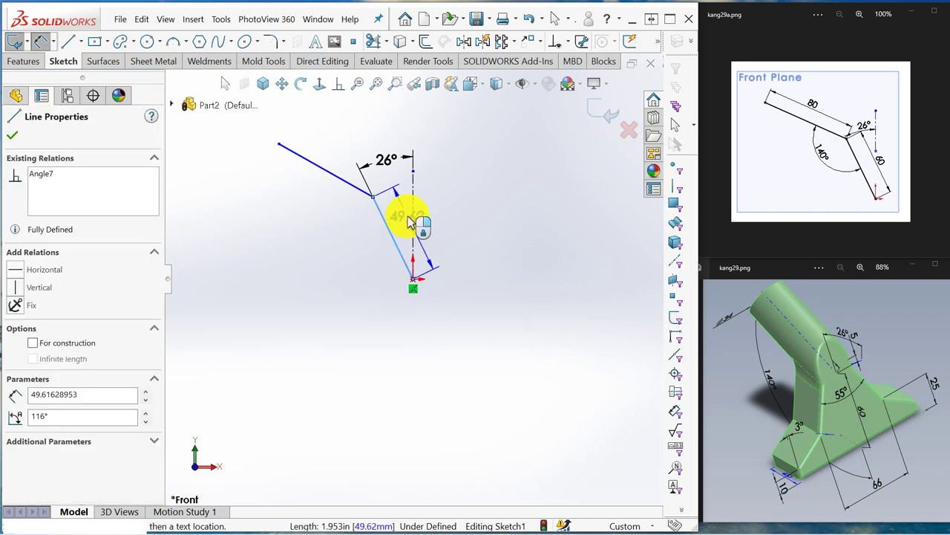
{"action": "left_click", "coordinate": [410, 223]}
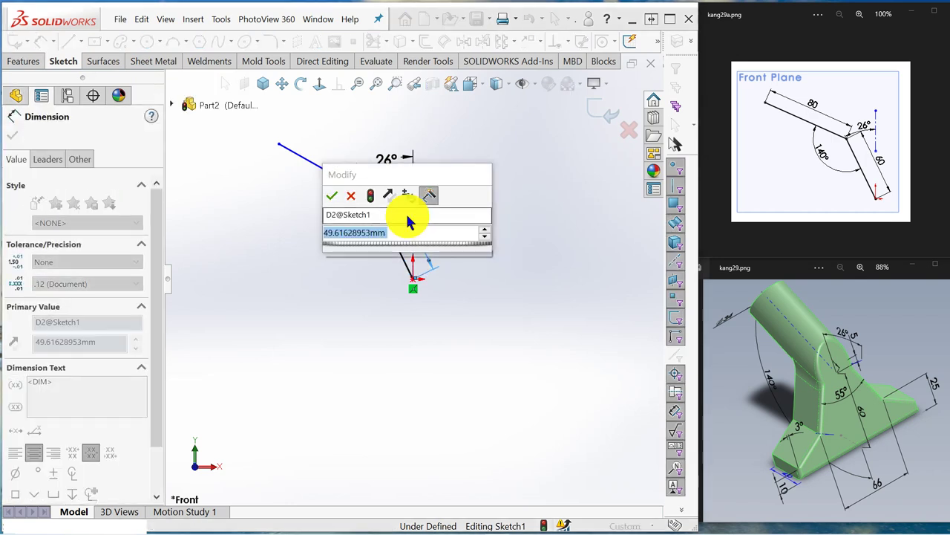
{"action": "type", "text": "60"}
{"action": "key", "text": "Return"}
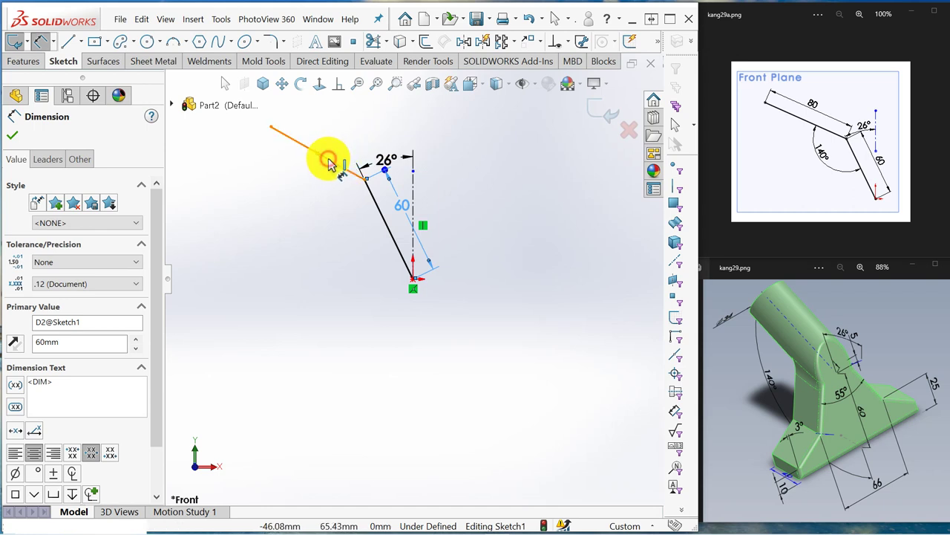
Dimension the length of the upper line as 80 mm
{"action": "left_click", "coordinate": [330, 164]}
{"action": "left_click", "coordinate": [335, 137]}
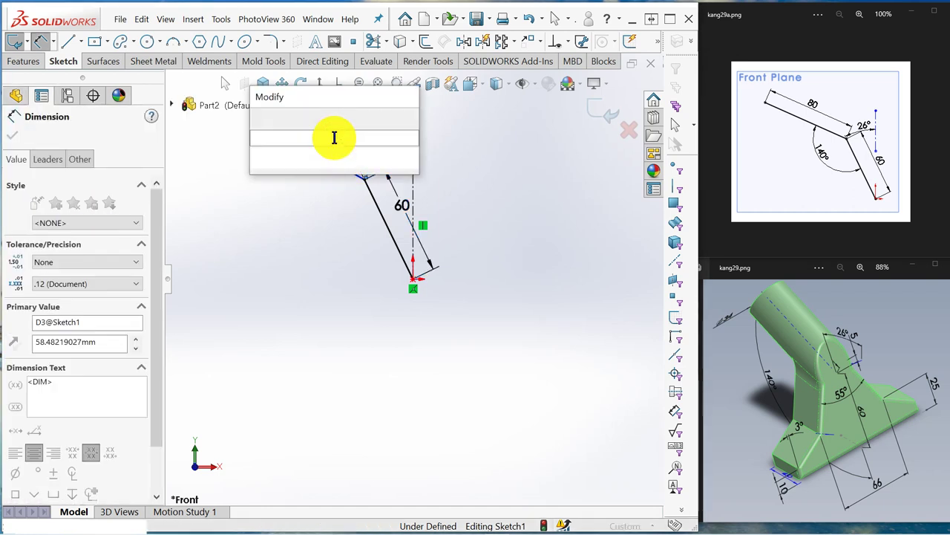
{"action": "type", "text": "80"}
{"action": "key", "text": "Return"}
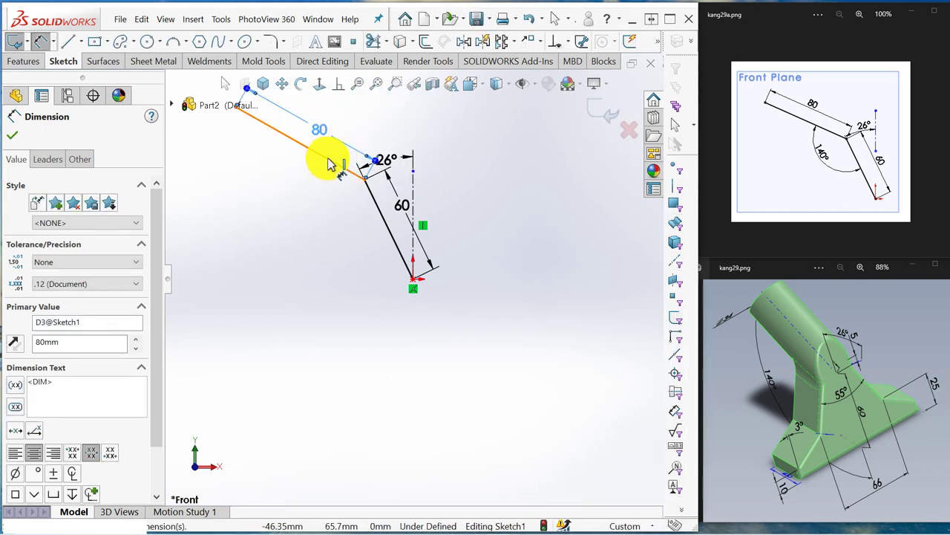
Dimension the angle between the upper and lower lines as 140° and finish the sketch
{"action": "left_click", "coordinate": [330, 164]}
{"action": "left_click", "coordinate": [384, 220]}
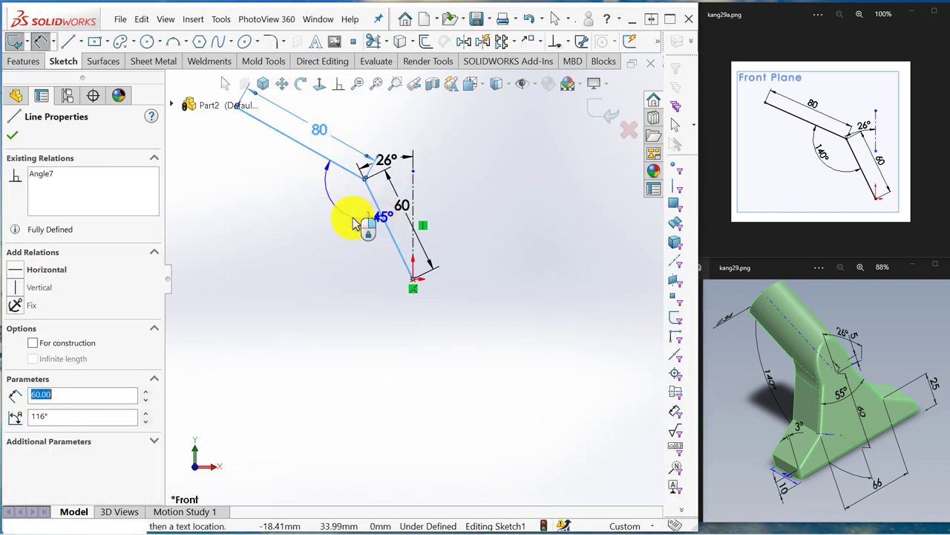
{"action": "left_click", "coordinate": [333, 211]}
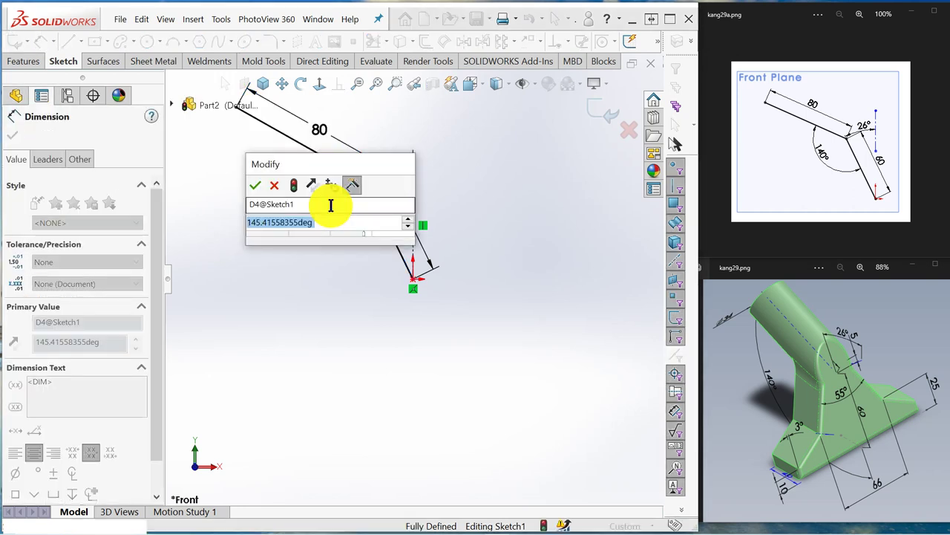
{"action": "type", "text": "140"}
{"action": "key", "text": "Return"}
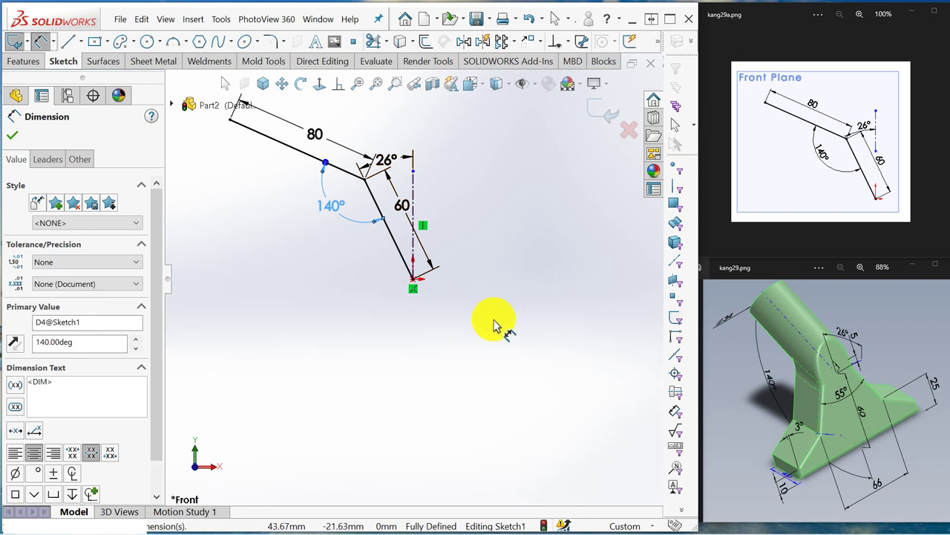
{"action": "left_click", "coordinate": [601, 119]}
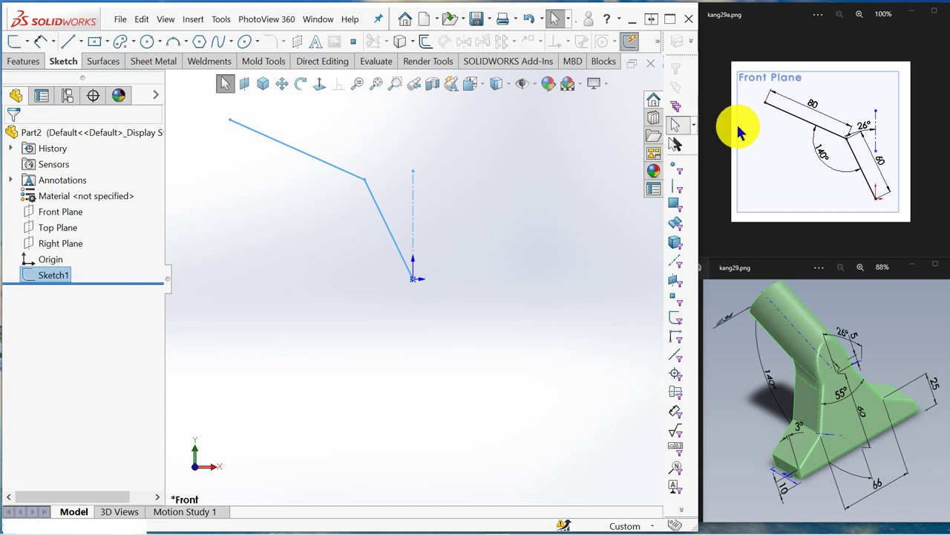
Create a reference plane perpendicular to the 80 mm line and coincident with its free upper endpoint
{"action": "left_click", "coordinate": [936, 131]}
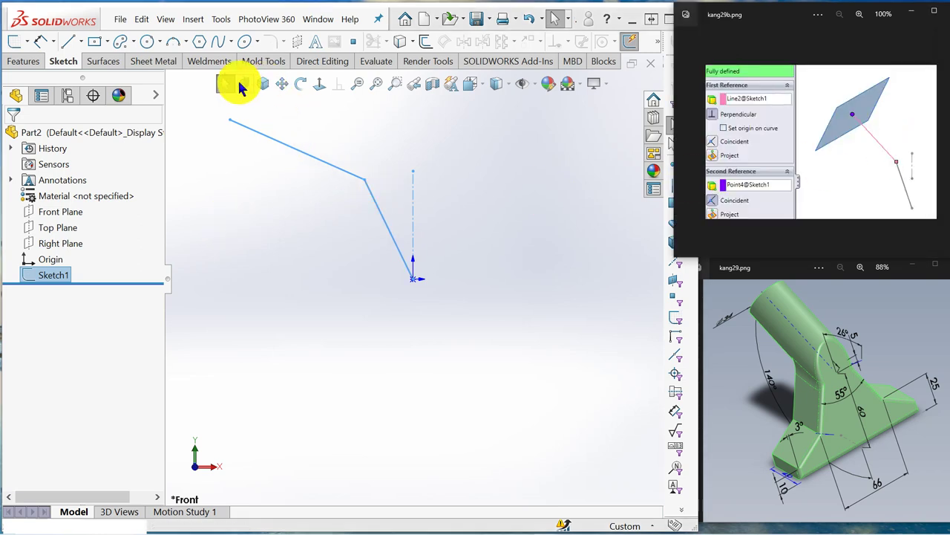
{"action": "left_click", "coordinate": [245, 88]}
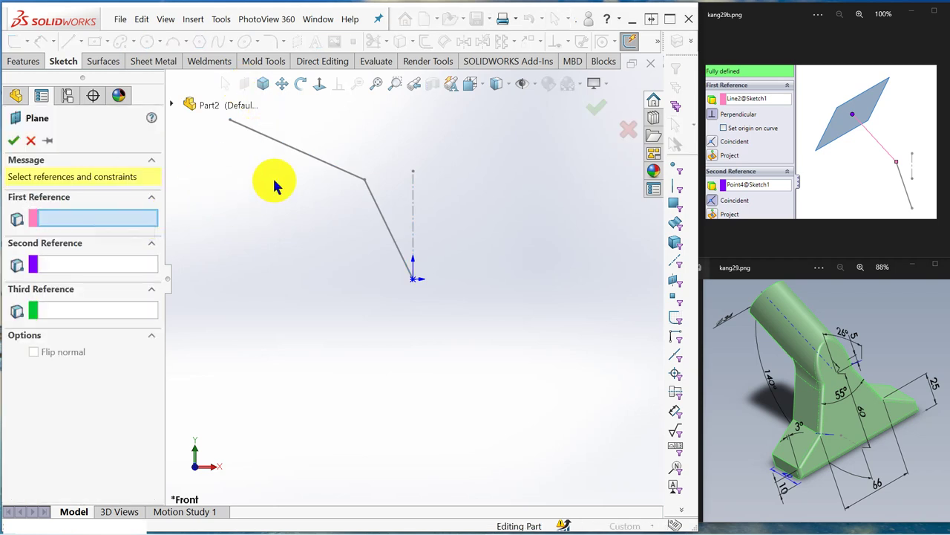
{"action": "left_click", "coordinate": [304, 156]}
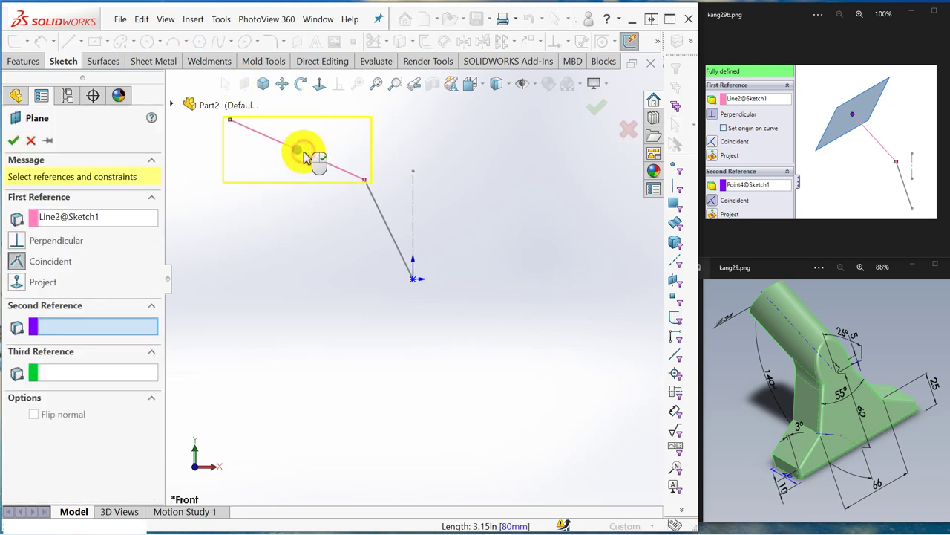
{"action": "left_click", "coordinate": [236, 124]}
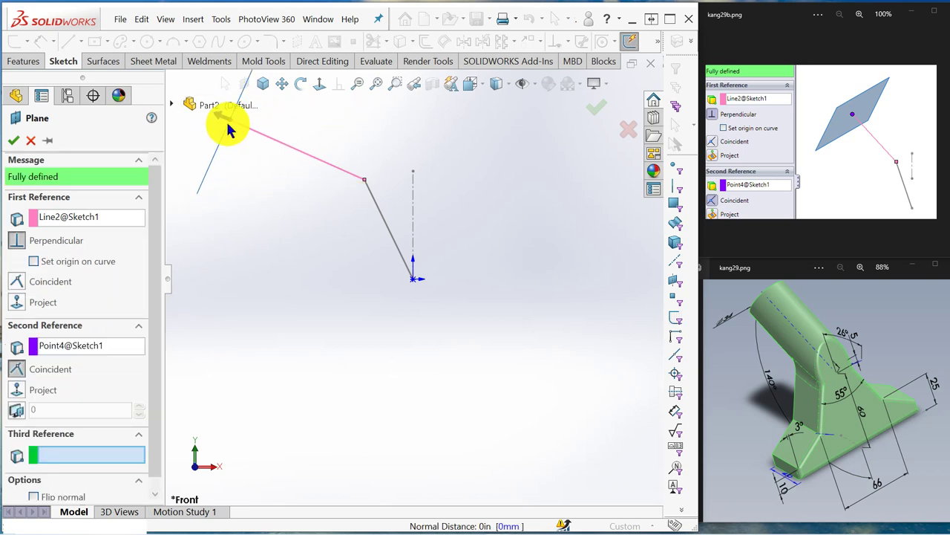
{"action": "left_click", "coordinate": [15, 141]}
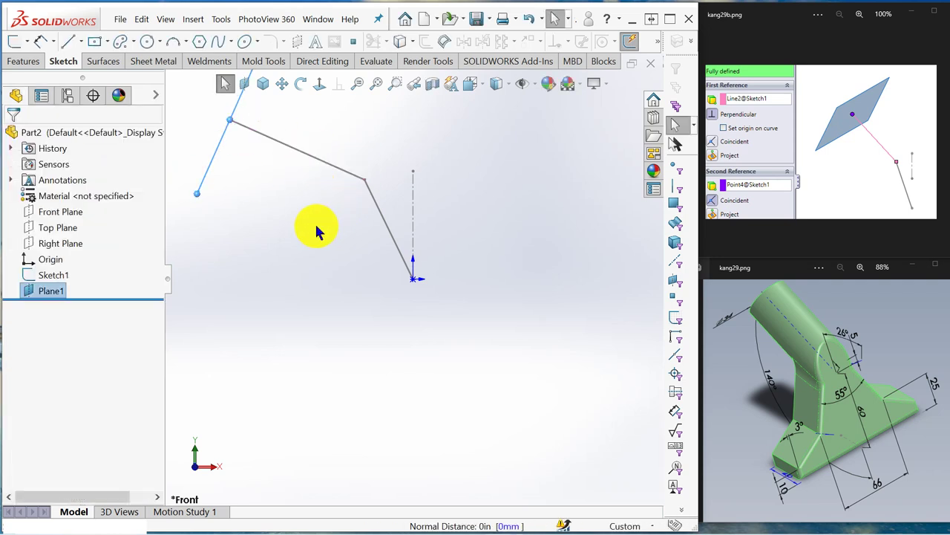
Start a new sketch on the Right Plane and orient the view normal to it
{"action": "left_click", "coordinate": [941, 145]}
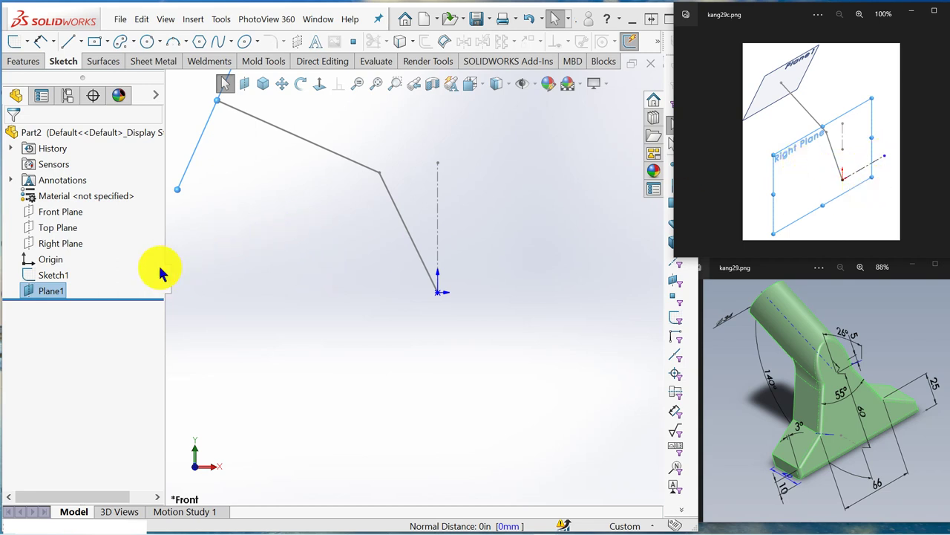
{"action": "left_click", "coordinate": [41, 244]}
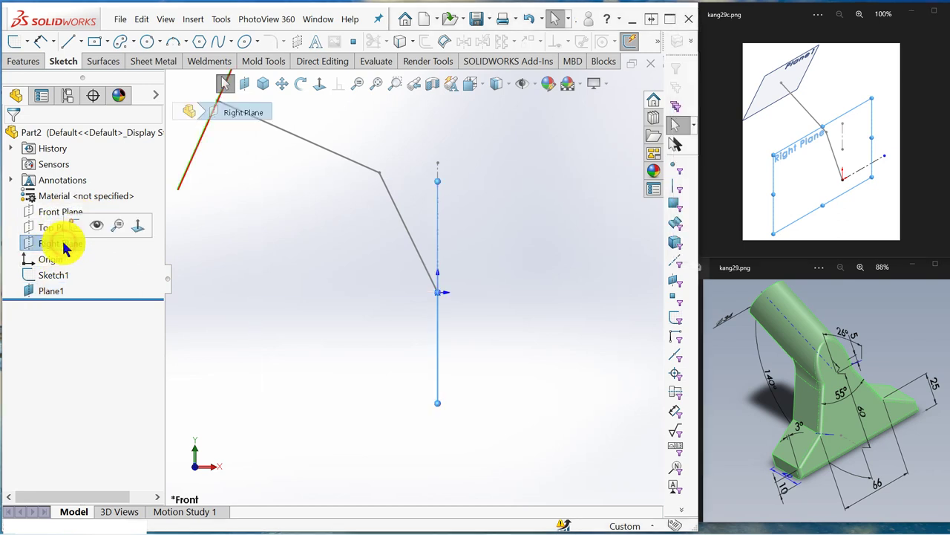
{"action": "left_click", "coordinate": [75, 225]}
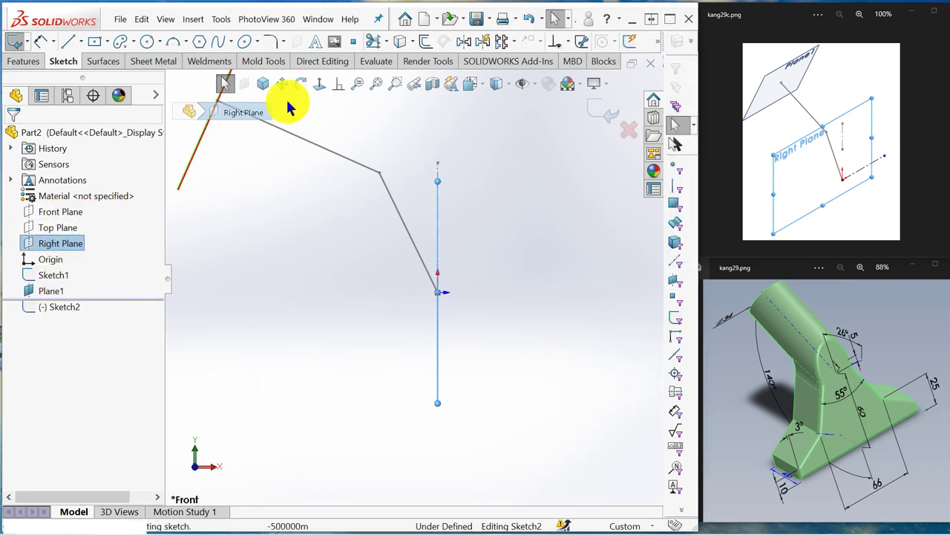
{"action": "left_click", "coordinate": [320, 86]}
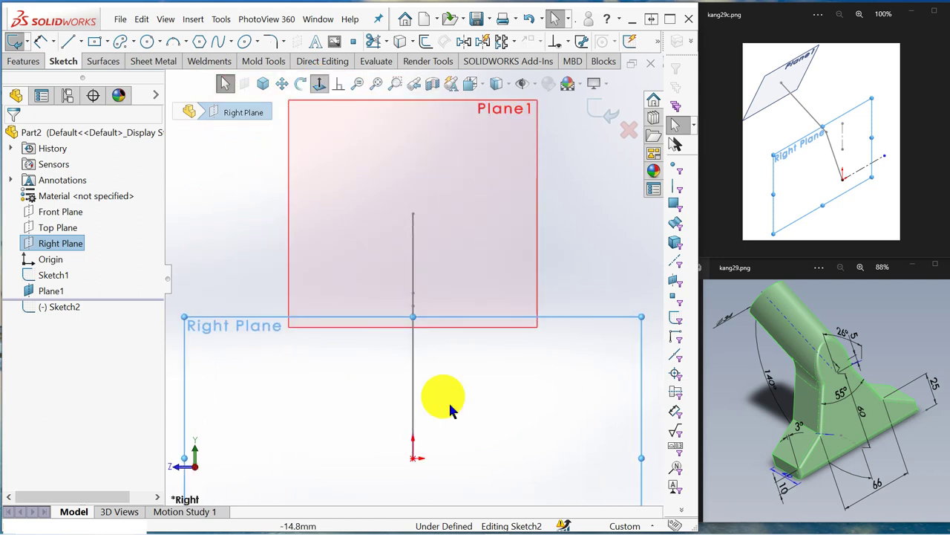
{"action": "key", "text": "f"}
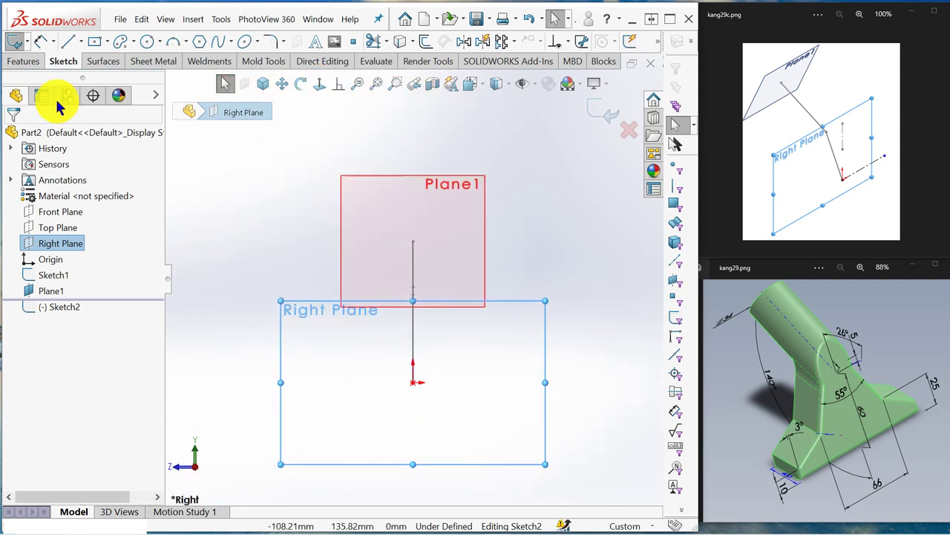
Draw a horizontal centerline from the origin toward the negative Z side and finish the sketch
{"action": "left_click", "coordinate": [80, 43]}
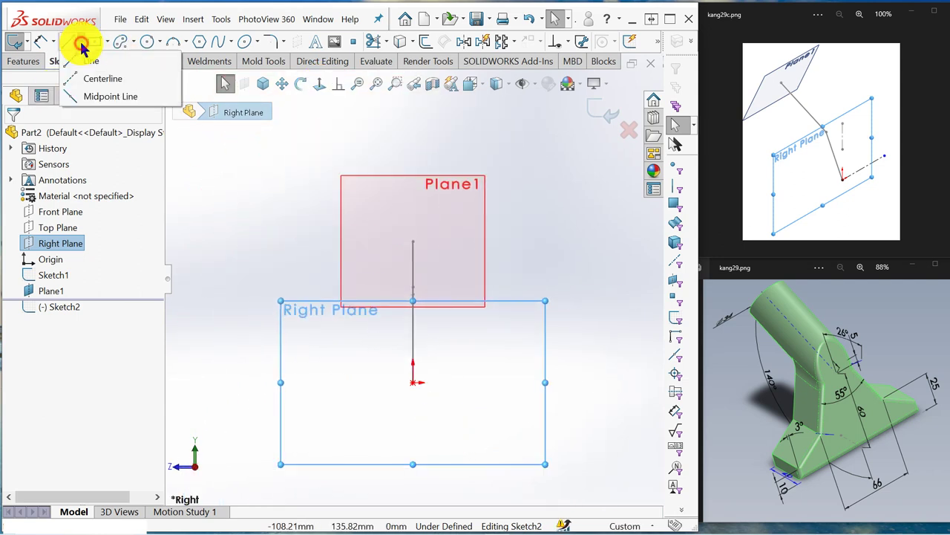
{"action": "left_click", "coordinate": [80, 87]}
{"action": "left_click", "coordinate": [413, 381]}
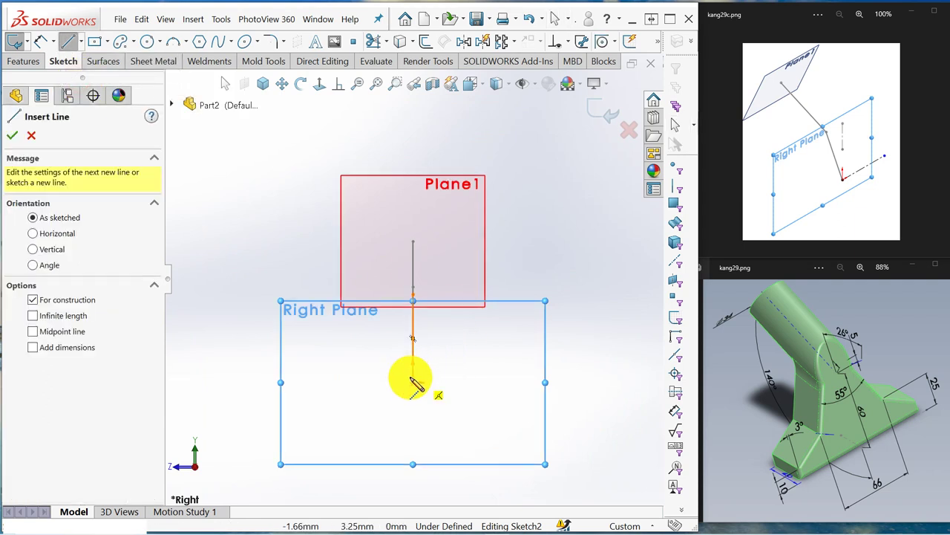
{"action": "left_click_drag", "start_coordinate": [413, 381], "coordinate": [555, 384]}
{"action": "left_click", "coordinate": [21, 128]}
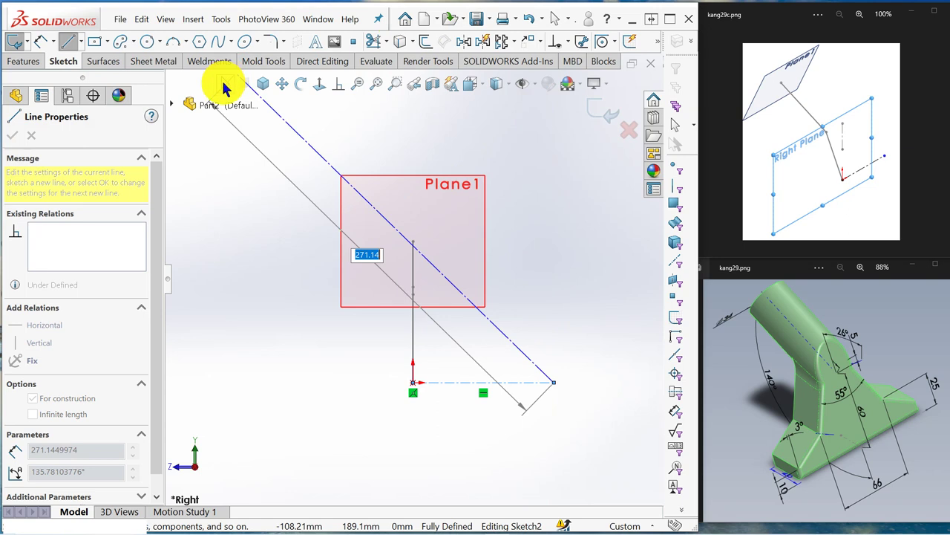
{"action": "left_click", "coordinate": [223, 83]}
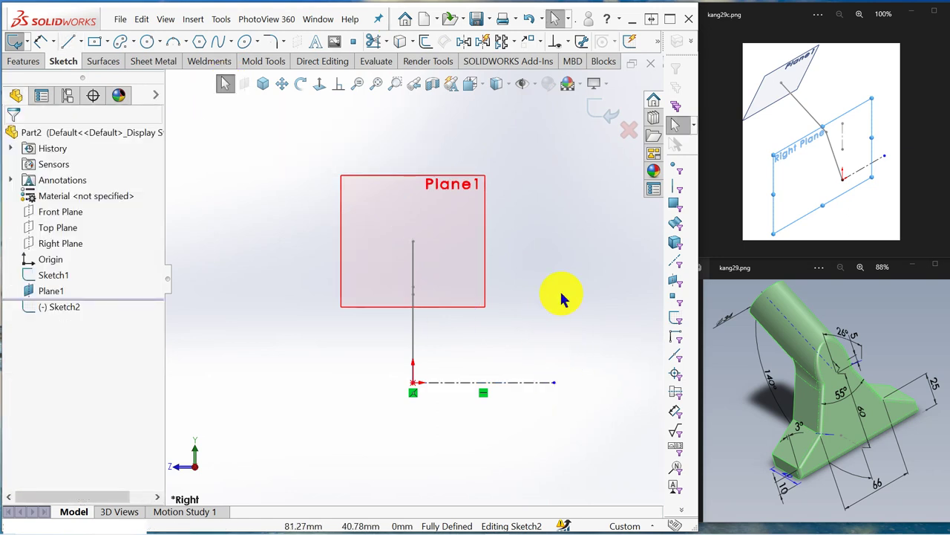
{"action": "left_click", "coordinate": [598, 115]}
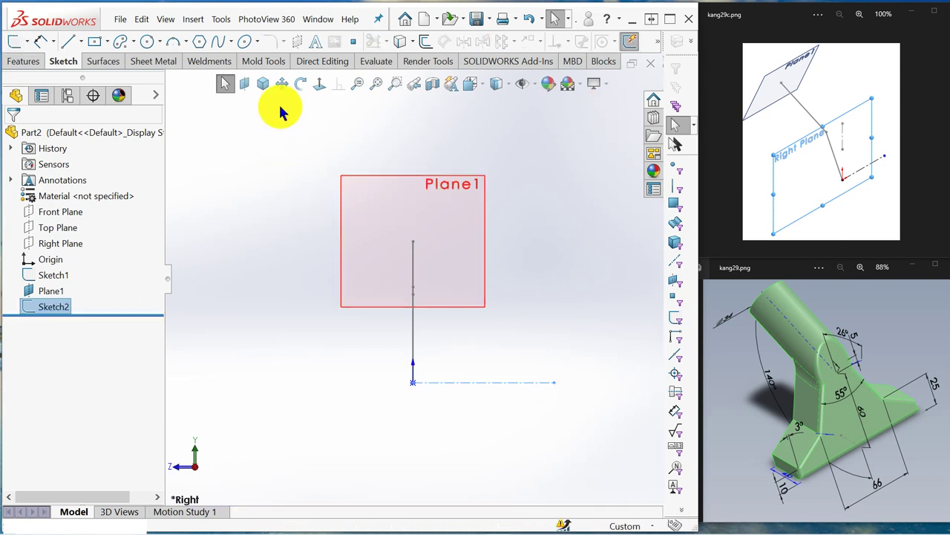
Create a reference plane coincident with the 60 mm lower path line and the horizontal centerline
{"action": "left_click", "coordinate": [263, 83]}
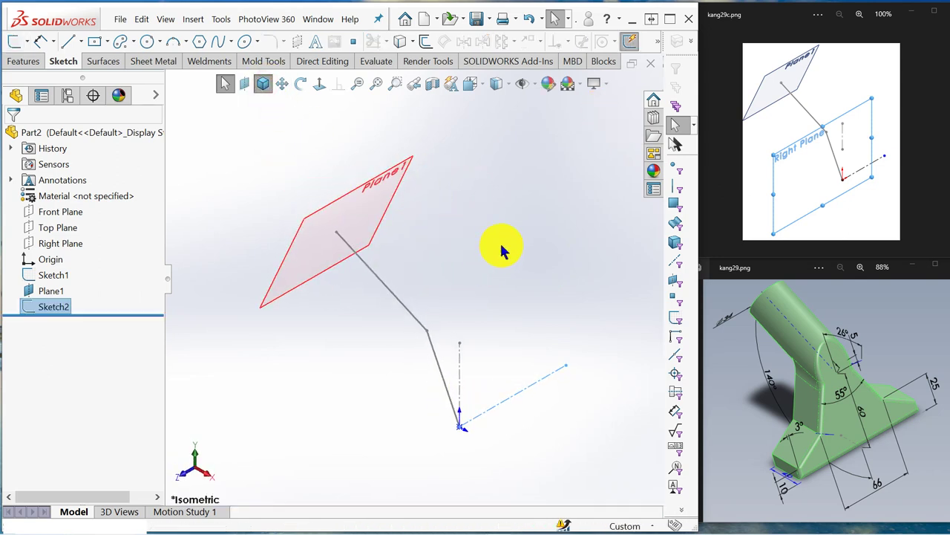
{"action": "left_click", "coordinate": [937, 149]}
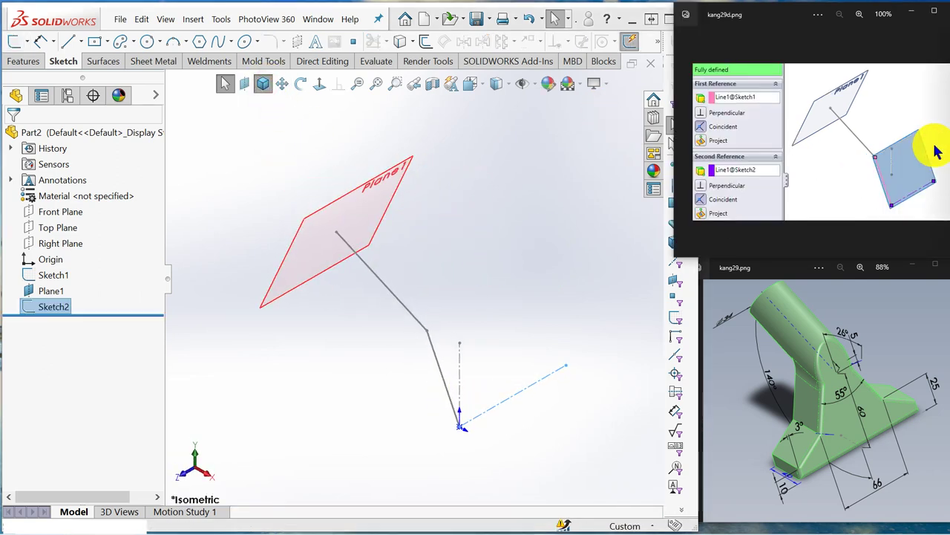
{"action": "left_click", "coordinate": [247, 86]}
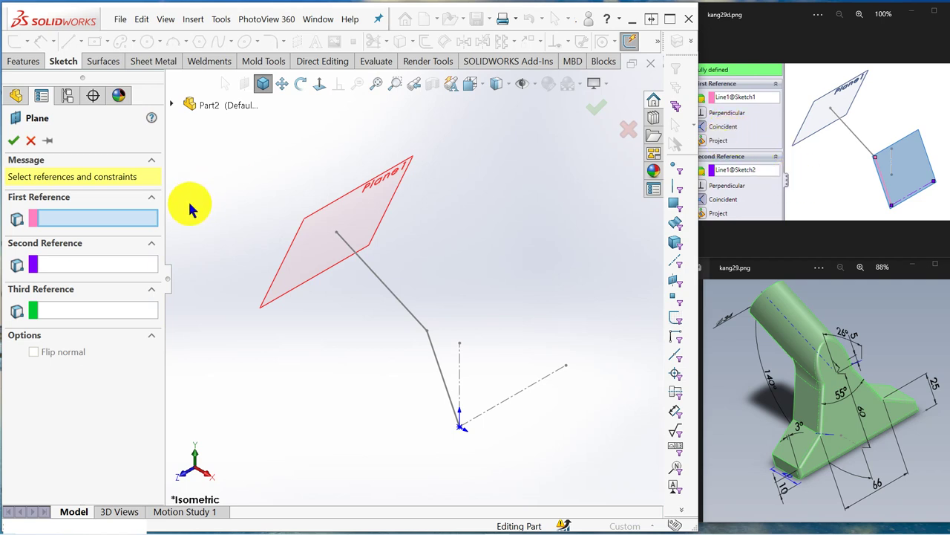
{"action": "left_click", "coordinate": [444, 382]}
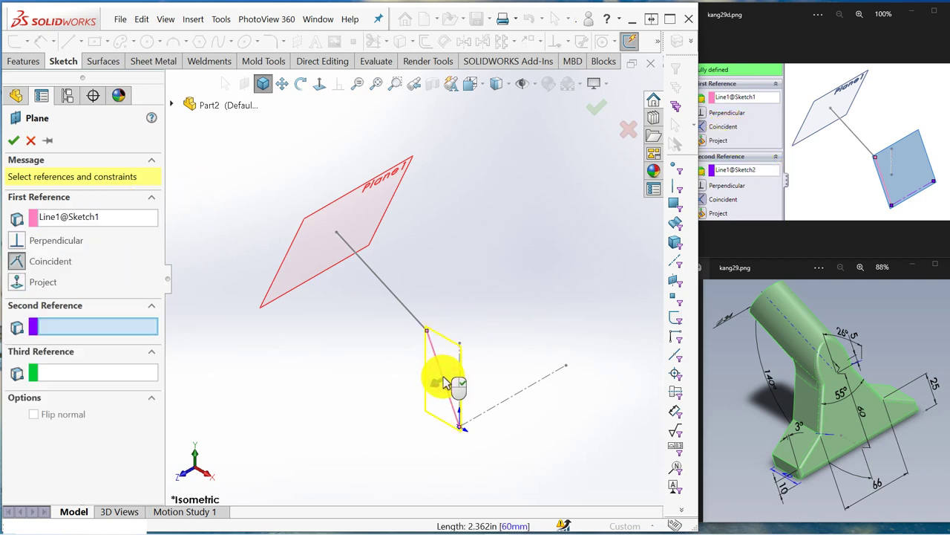
{"action": "left_click", "coordinate": [499, 413]}
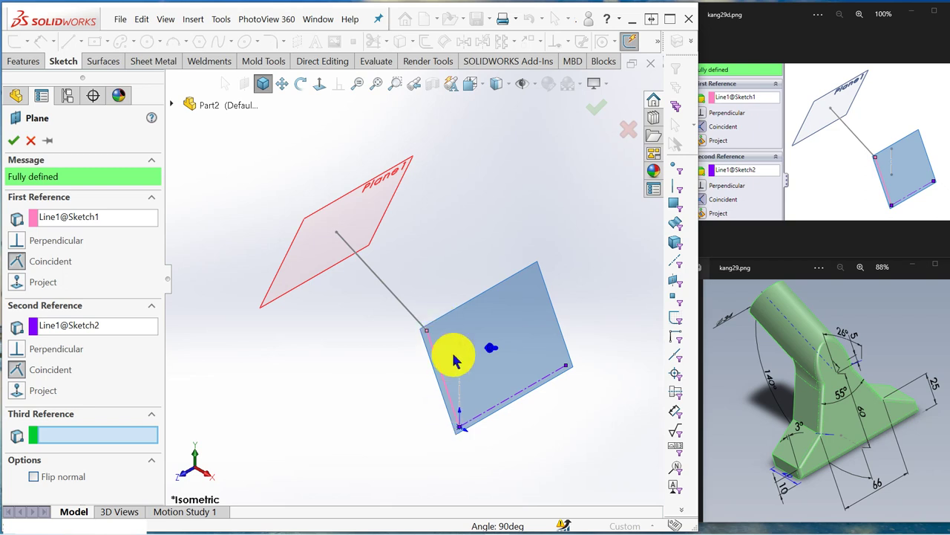
{"action": "left_click", "coordinate": [14, 140]}
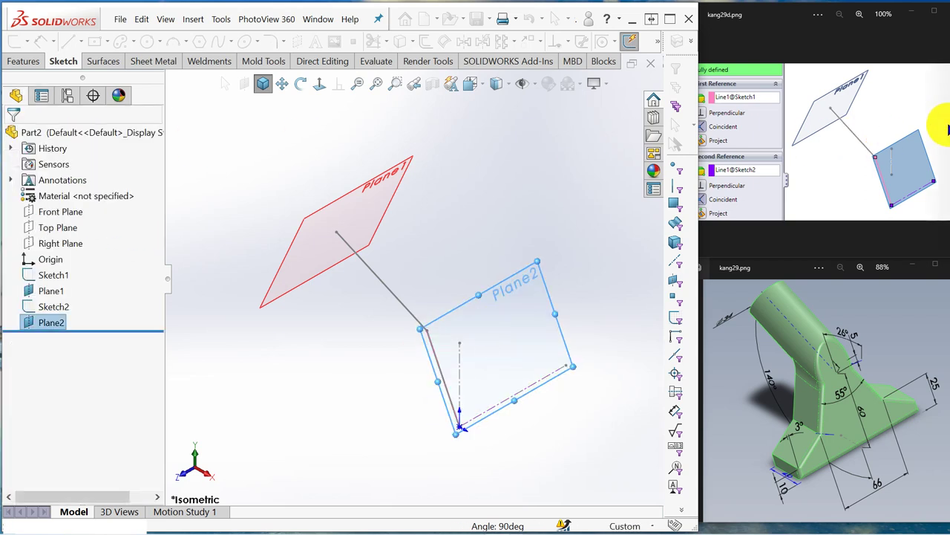
Hide the reference planes Plane1 and Plane2
{"action": "left_click", "coordinate": [940, 143]}
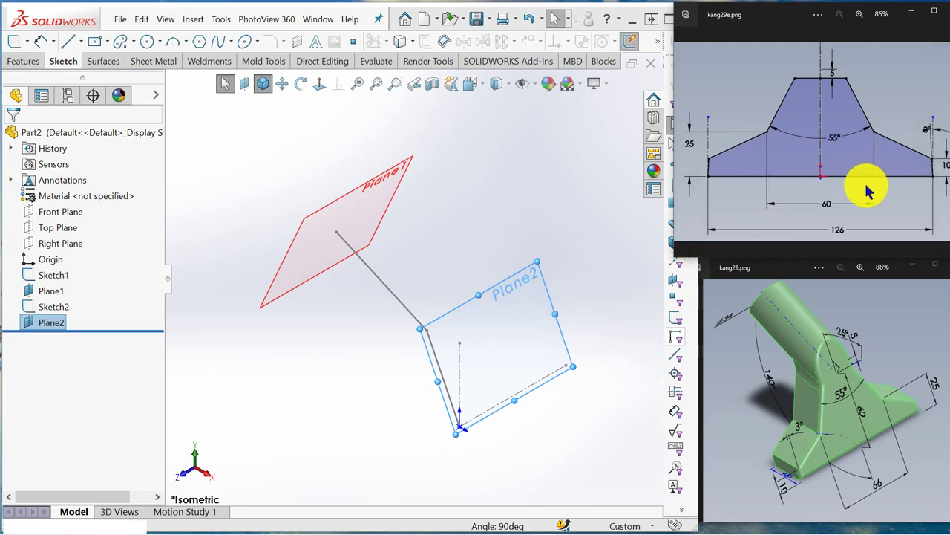
{"action": "left_click", "coordinate": [197, 219]}
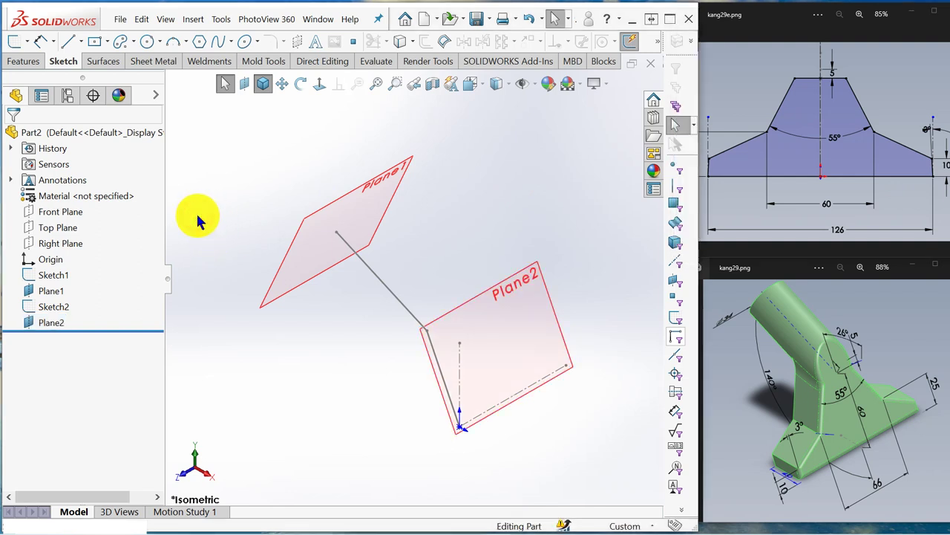
{"action": "left_click", "coordinate": [58, 293]}
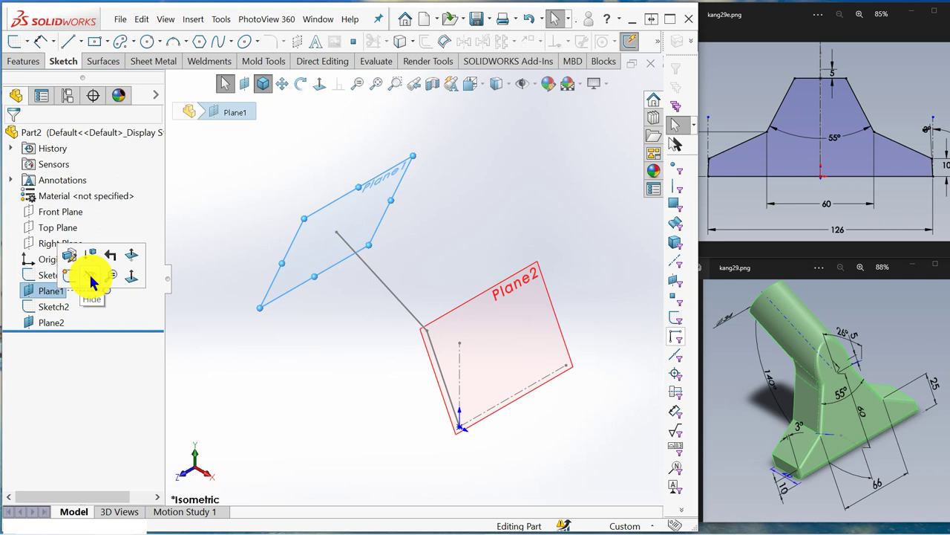
{"action": "left_click", "coordinate": [92, 281]}
{"action": "left_click", "coordinate": [53, 322]}
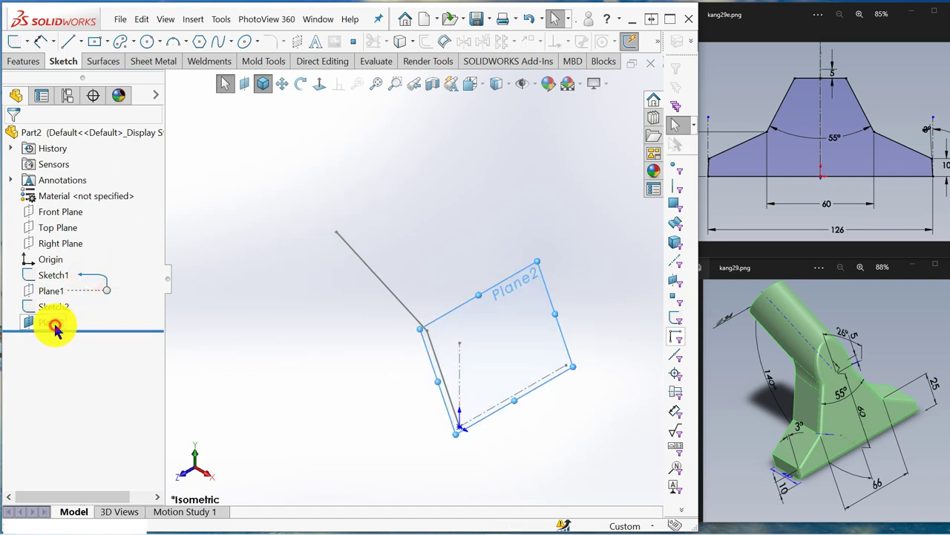
{"action": "left_click", "coordinate": [84, 313]}
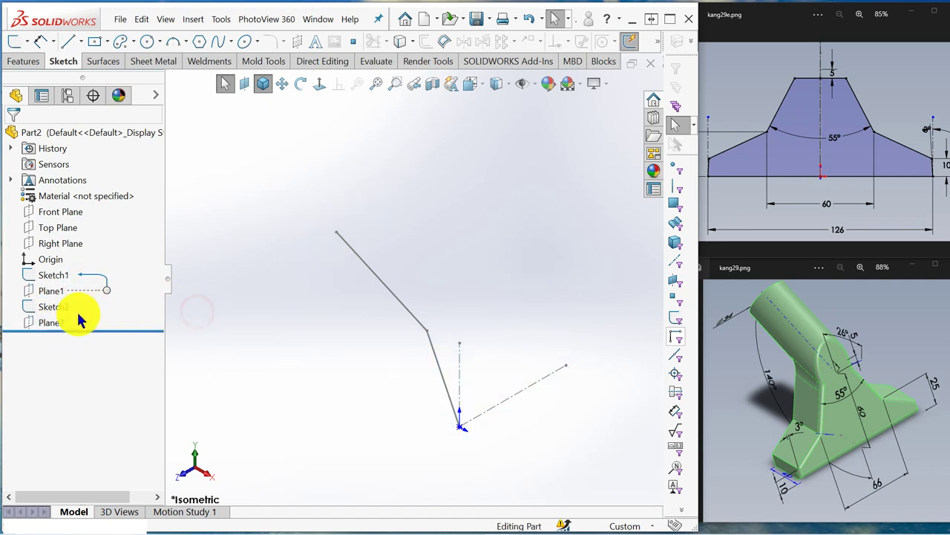
Start a new sketch on Plane2 and orient the view normal to it
{"action": "left_click", "coordinate": [55, 324]}
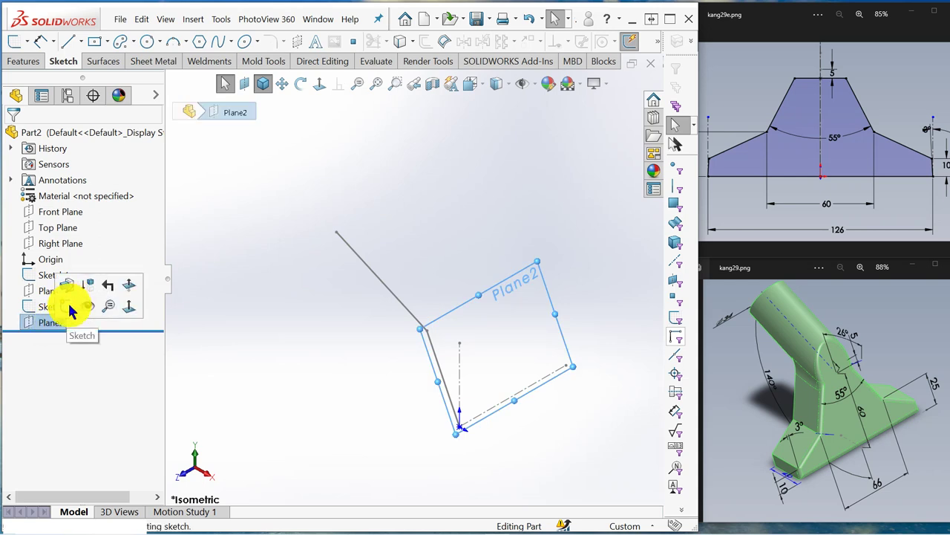
{"action": "left_click", "coordinate": [69, 311]}
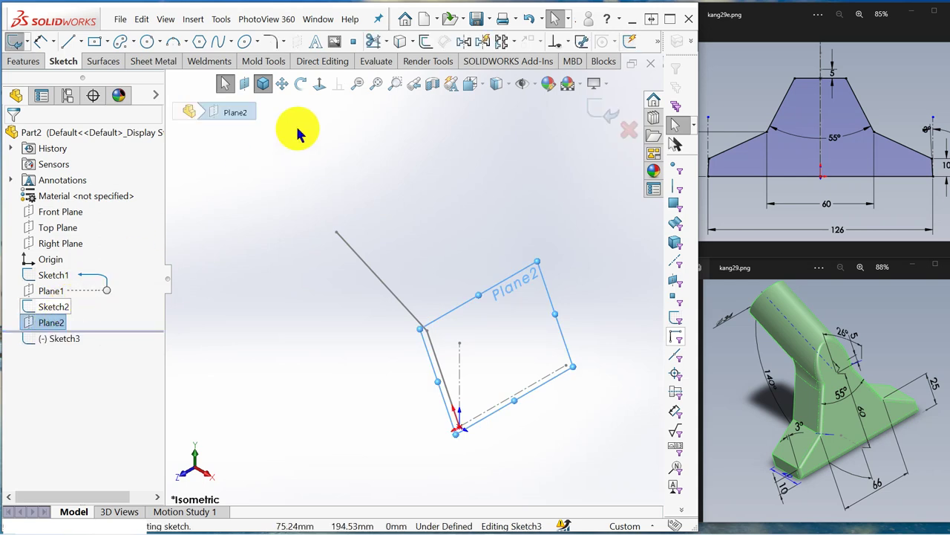
{"action": "left_click", "coordinate": [321, 89]}
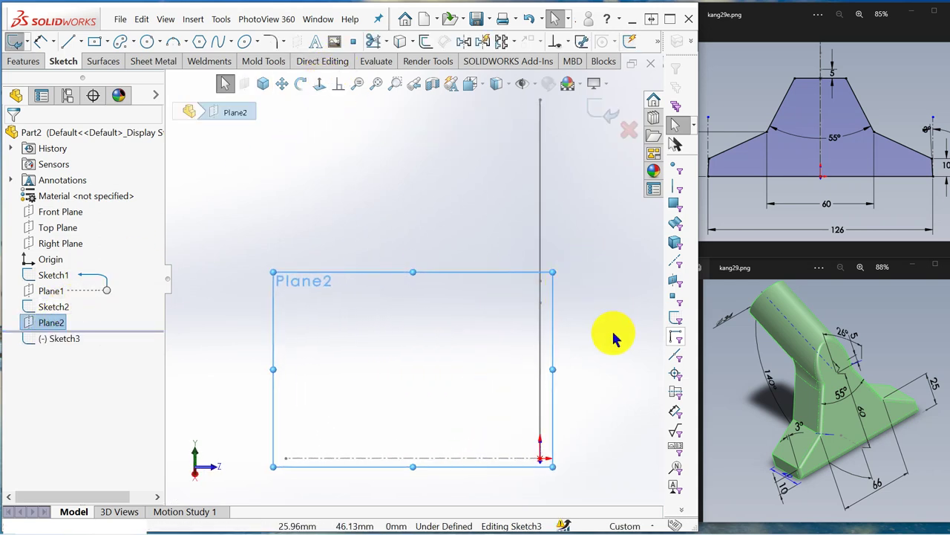
{"action": "scroll", "coordinate": [570, 338], "scroll_direction": "up", "scroll_amount": 2}
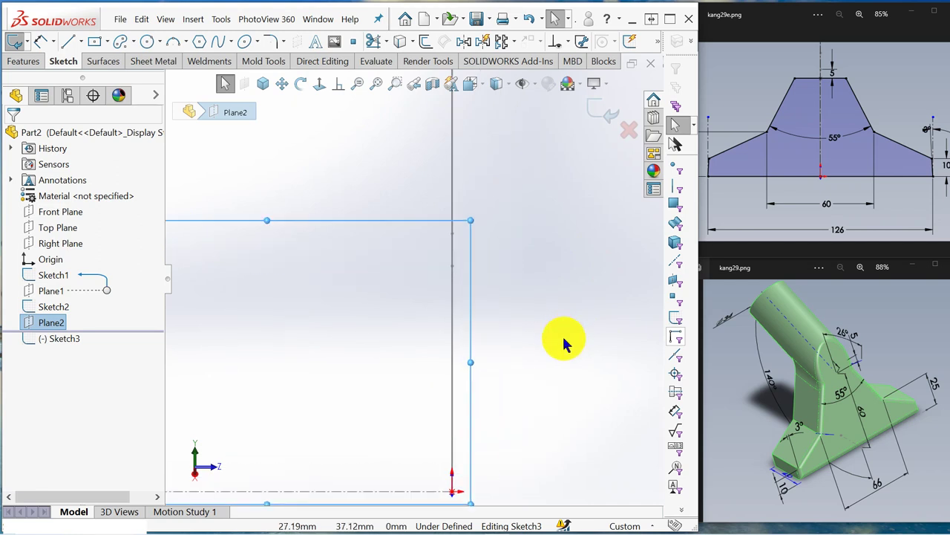
{"action": "scroll", "coordinate": [527, 370], "scroll_direction": "up", "scroll_amount": 1}
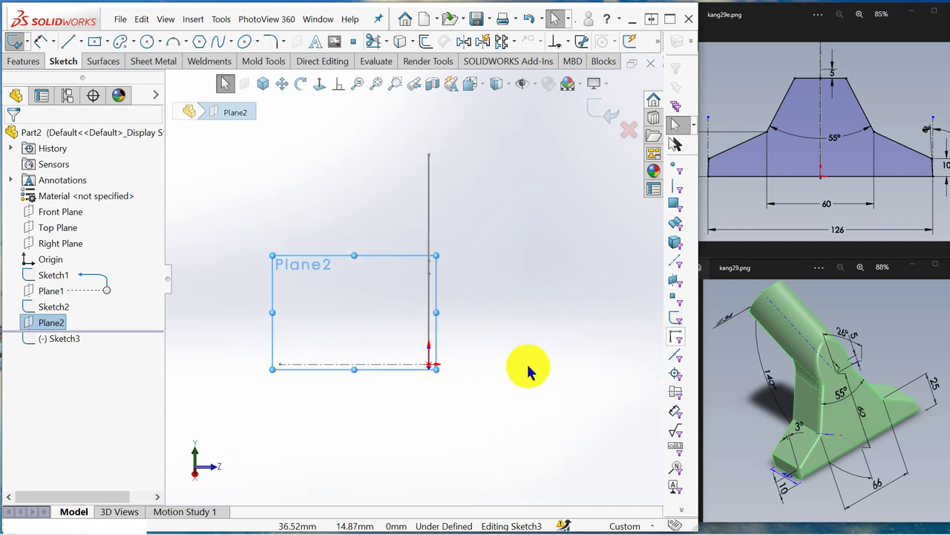
Hide Sketch1, the angled path sketch
{"action": "left_click", "coordinate": [430, 239]}
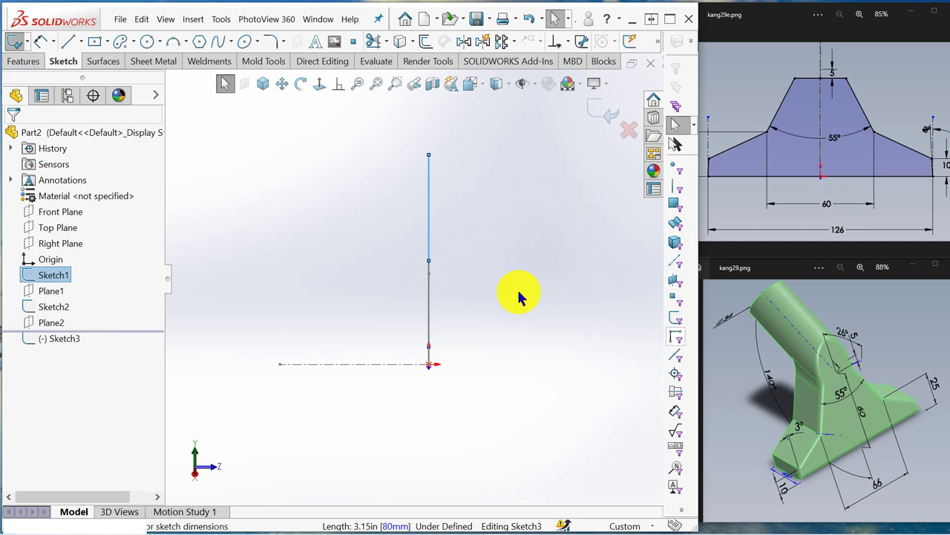
{"action": "left_click", "coordinate": [55, 281]}
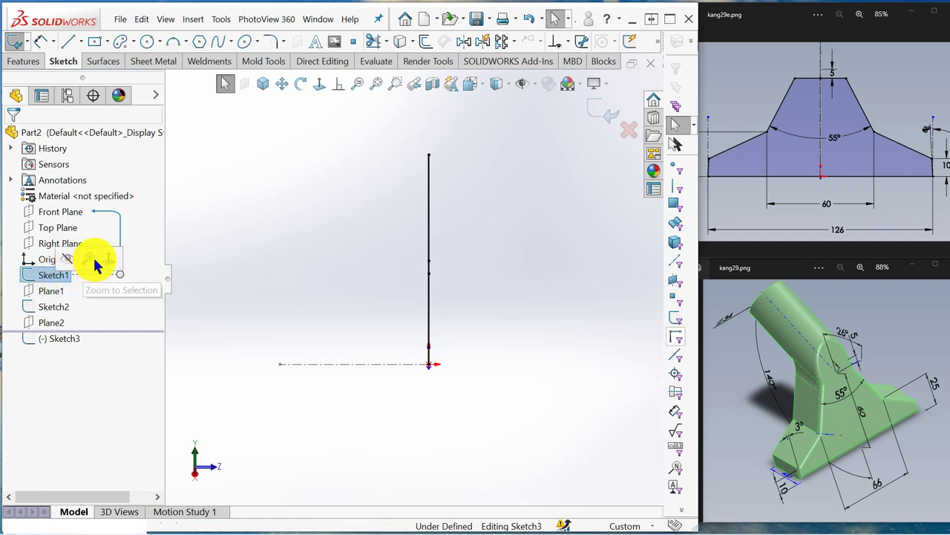
{"action": "left_click", "coordinate": [66, 259]}
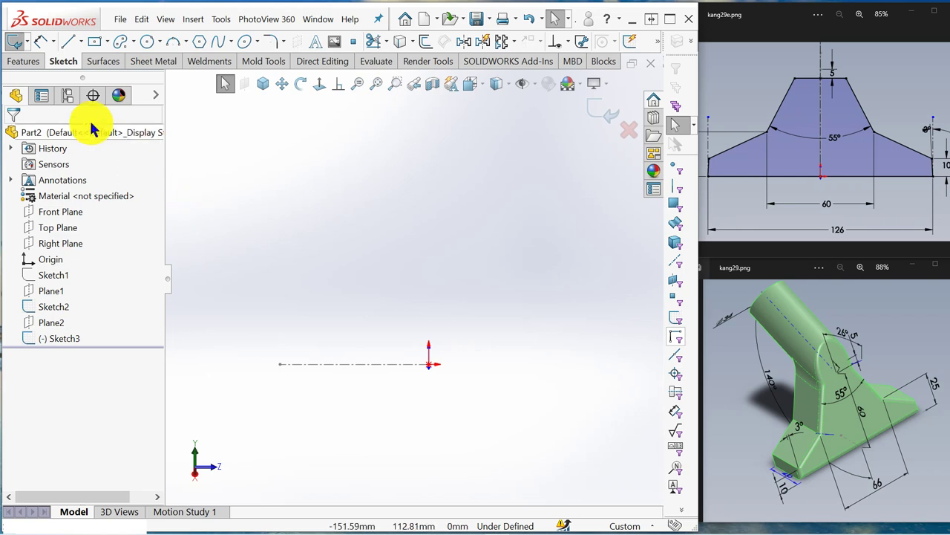
Draw a vertical centerline about 79 mm long upward from the origin
{"action": "left_click", "coordinate": [79, 42]}
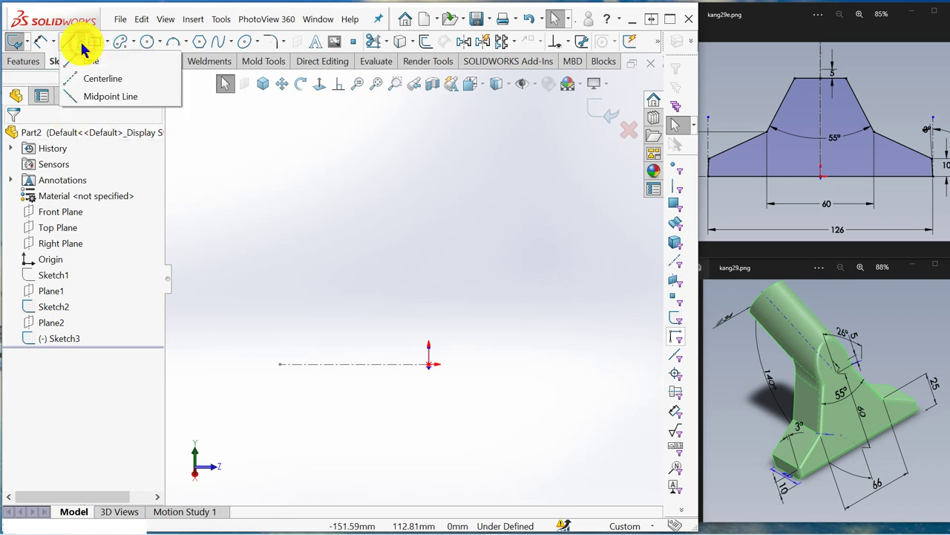
{"action": "left_click", "coordinate": [104, 78]}
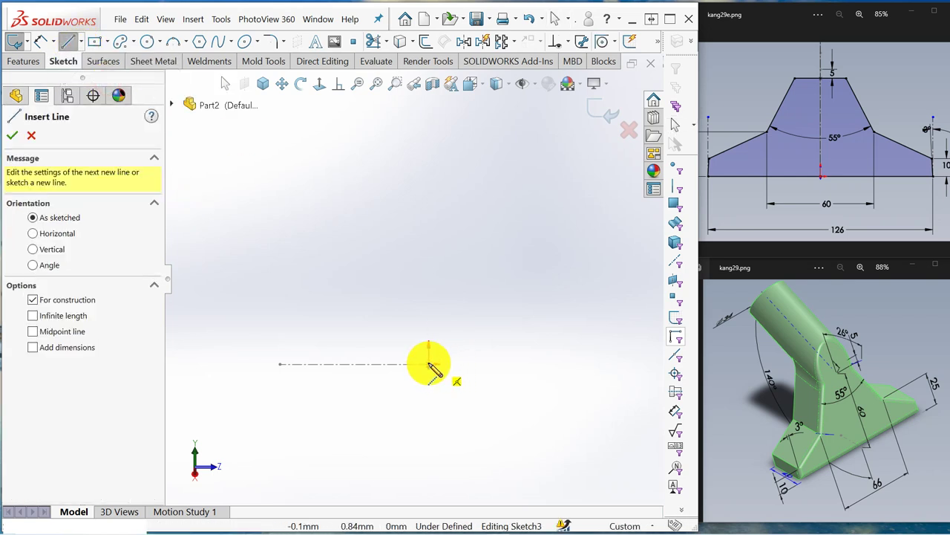
{"action": "left_click", "coordinate": [428, 364]}
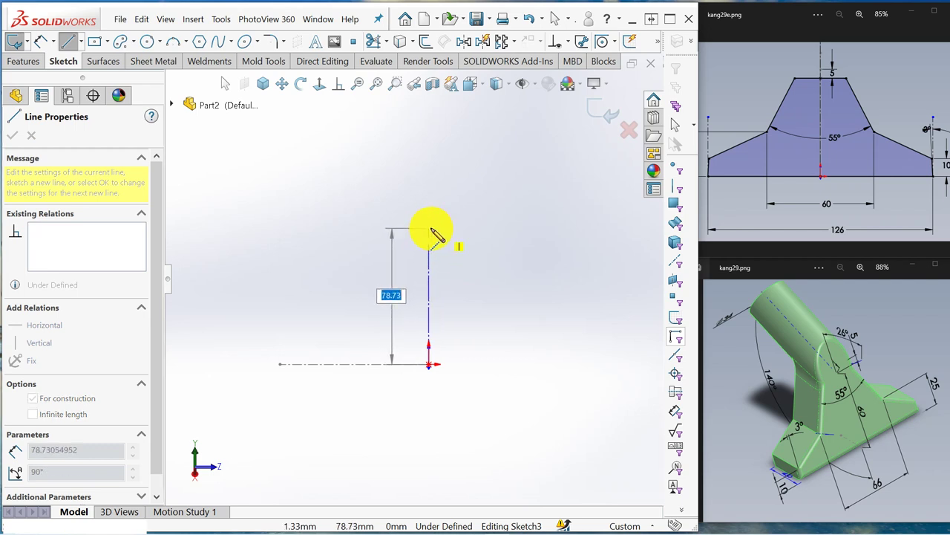
{"action": "left_click", "coordinate": [429, 231]}
{"action": "key", "text": "Escape"}
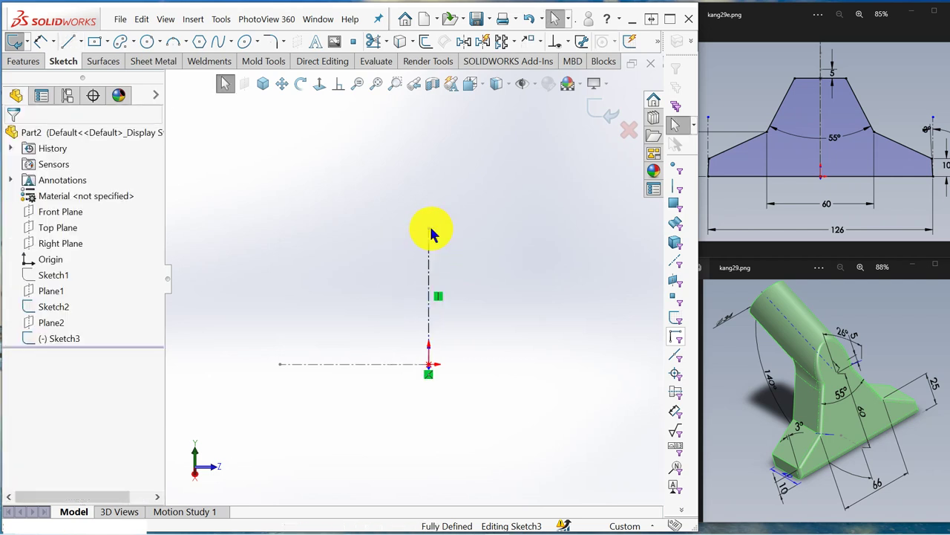
Sketch the flared base outline with dynamic mirroring about the vertical centerline, from the origin along the base and up the sloped side
{"action": "left_click", "coordinate": [484, 44]}
{"action": "left_click", "coordinate": [429, 271]}
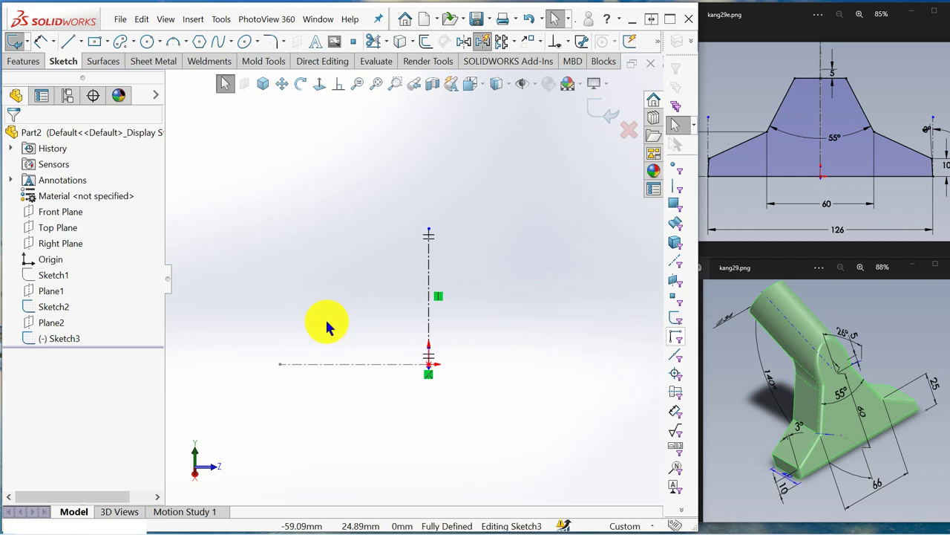
{"action": "left_click", "coordinate": [67, 43]}
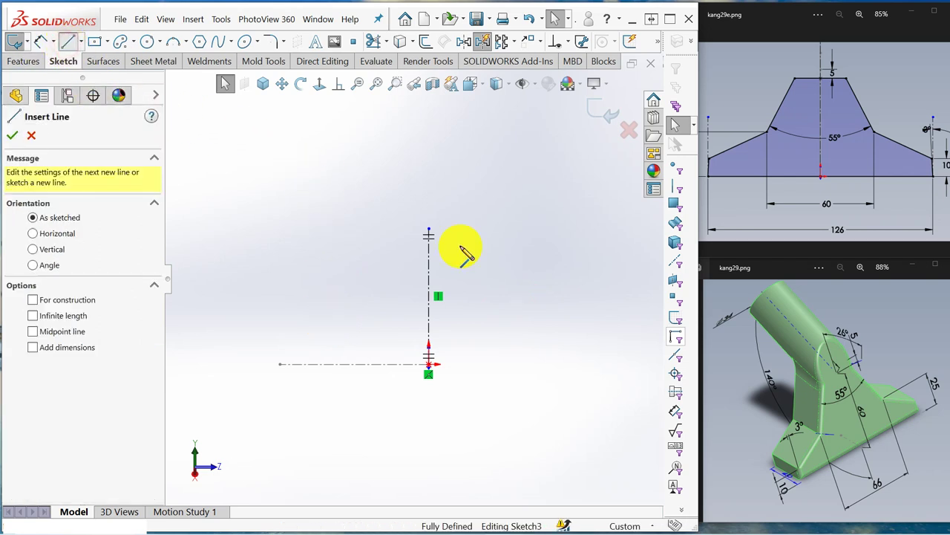
{"action": "left_click", "coordinate": [429, 363]}
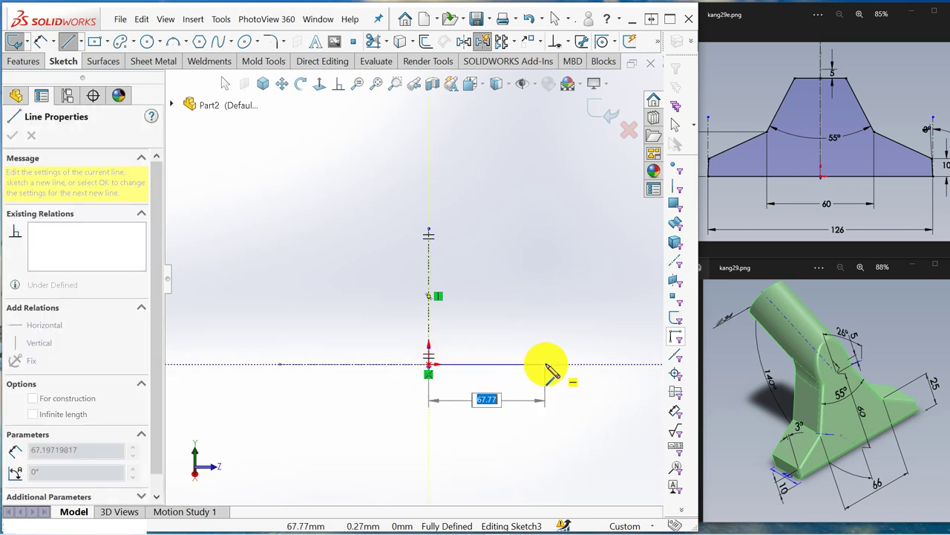
{"action": "left_click", "coordinate": [556, 364]}
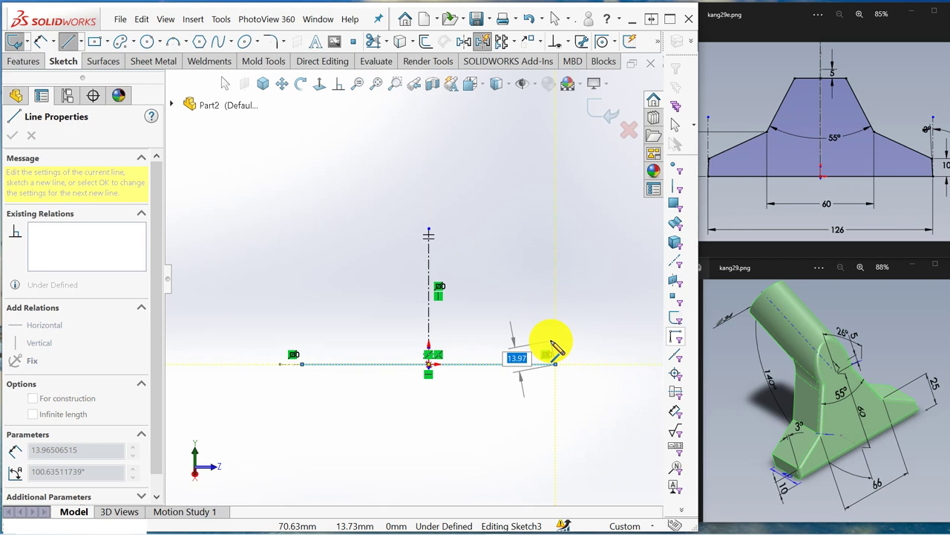
{"action": "left_click", "coordinate": [550, 341]}
{"action": "left_click", "coordinate": [484, 303]}
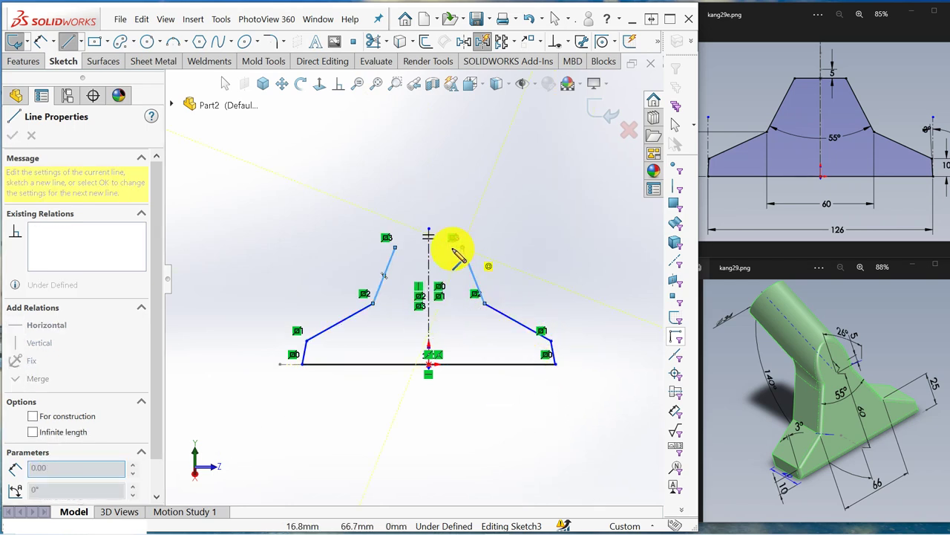
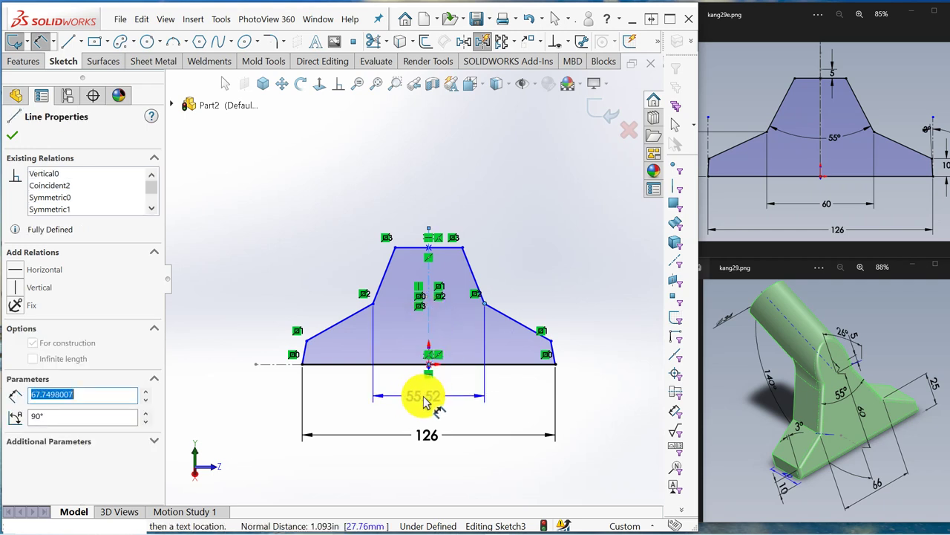
Dimension the width between the two shoulder corners of the profile as 60 mm
{"action": "left_click", "coordinate": [424, 401]}
{"action": "type", "text": "60"}
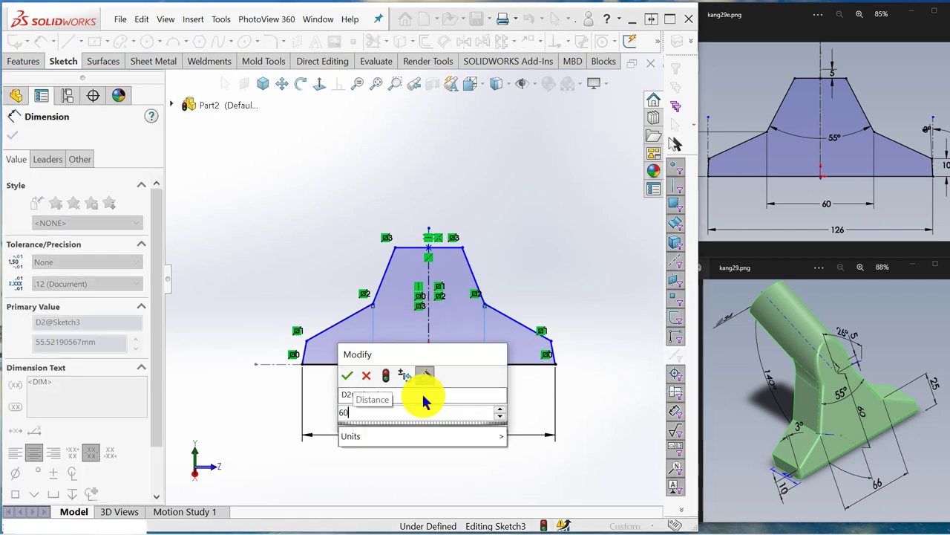
{"action": "key", "text": "Return"}
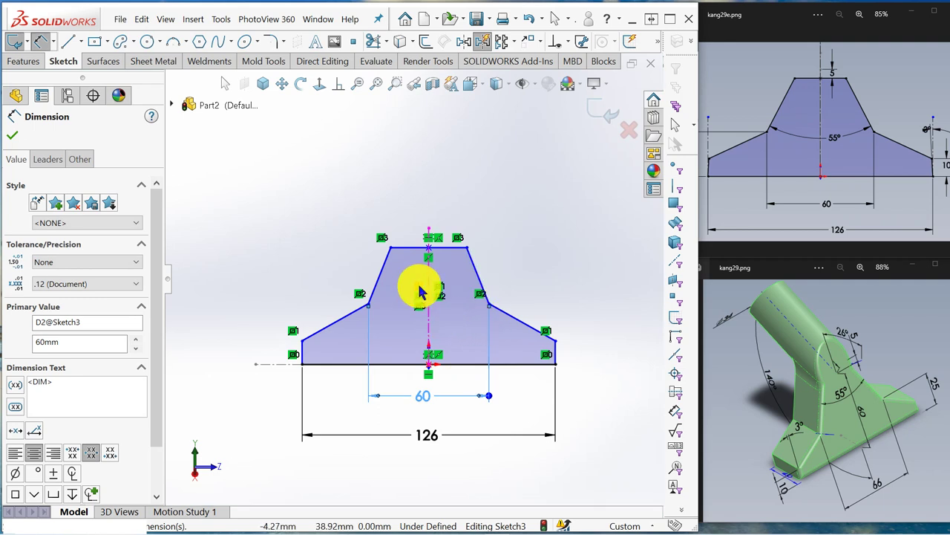
{"action": "left_click", "coordinate": [385, 273]}
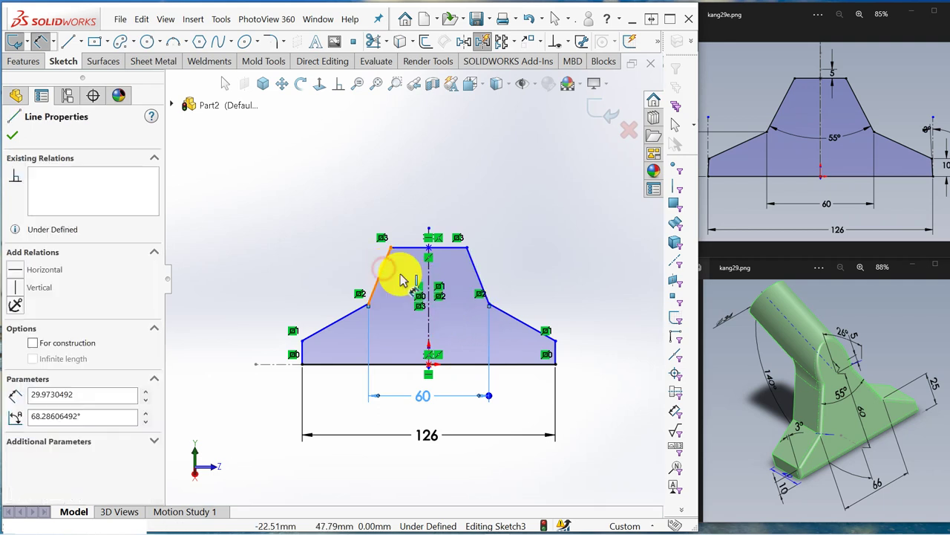
{"action": "left_click", "coordinate": [479, 279]}
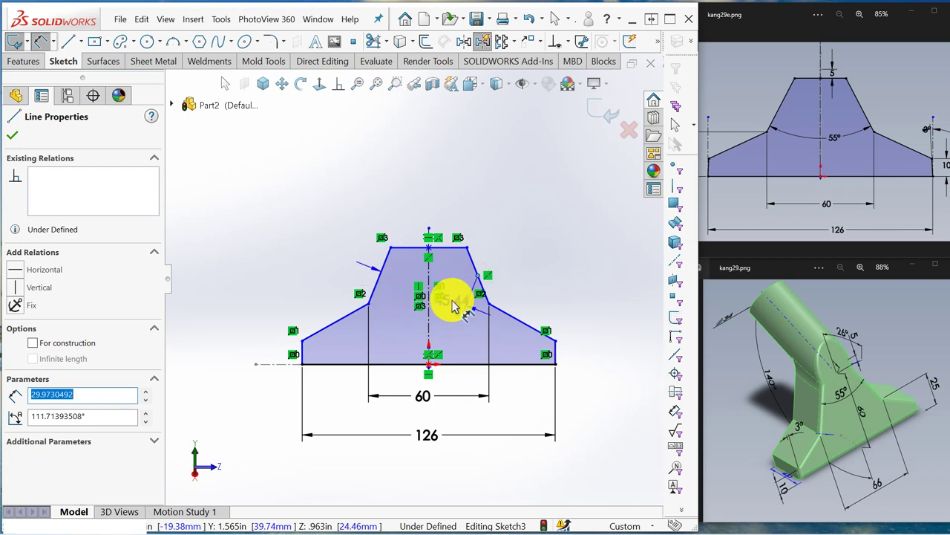
{"action": "left_click", "coordinate": [451, 299]}
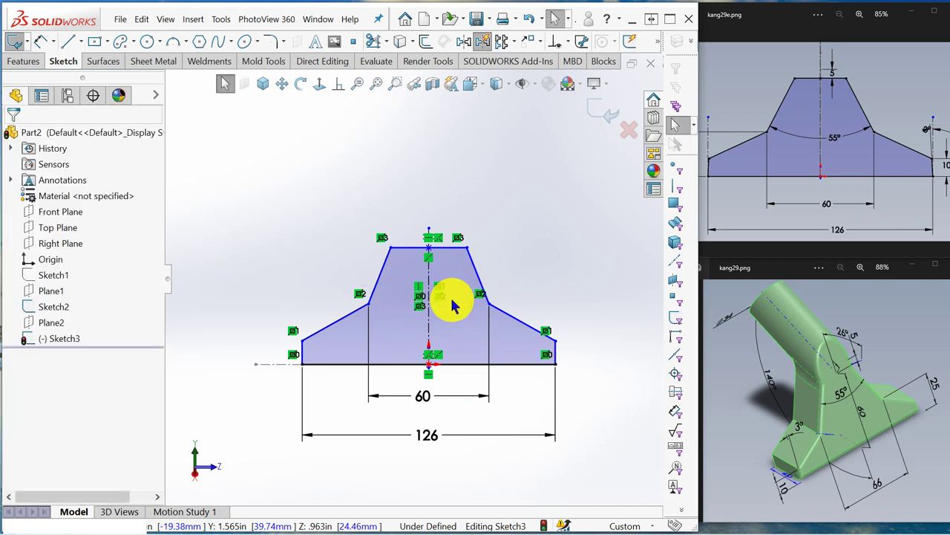
Dimension the angle between the two upper sloped sides of the profile as 55°
{"action": "left_click", "coordinate": [43, 41]}
{"action": "left_click", "coordinate": [43, 41]}
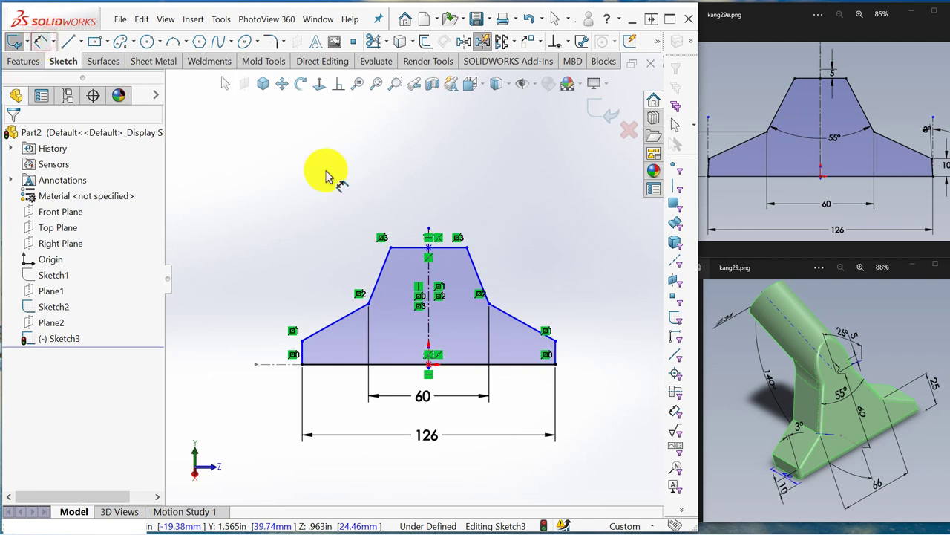
{"action": "left_click", "coordinate": [381, 276]}
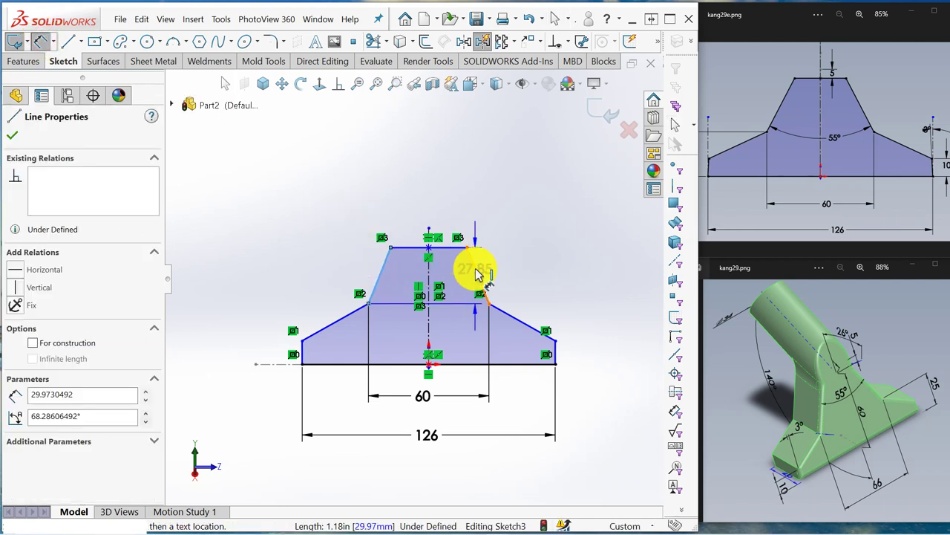
{"action": "left_click", "coordinate": [477, 275]}
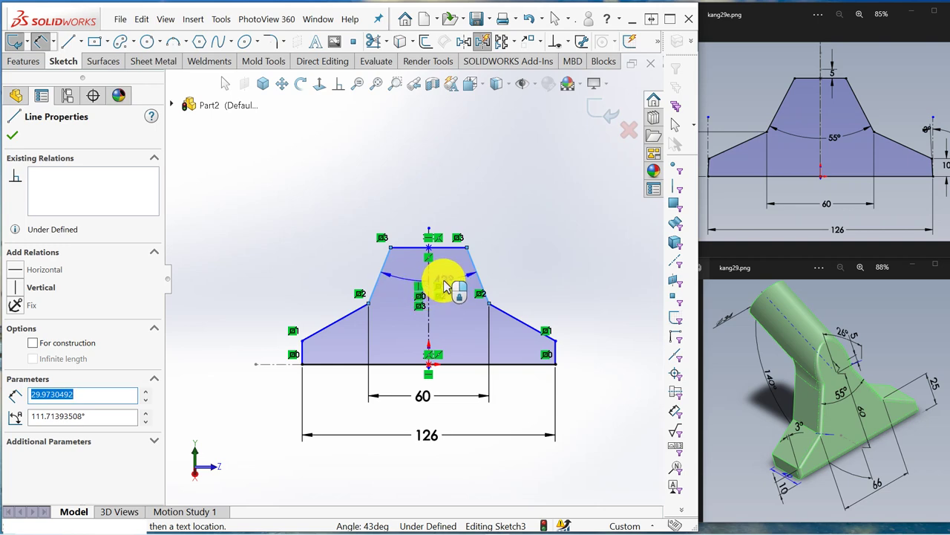
{"action": "left_click", "coordinate": [445, 282]}
{"action": "type", "text": "55"}
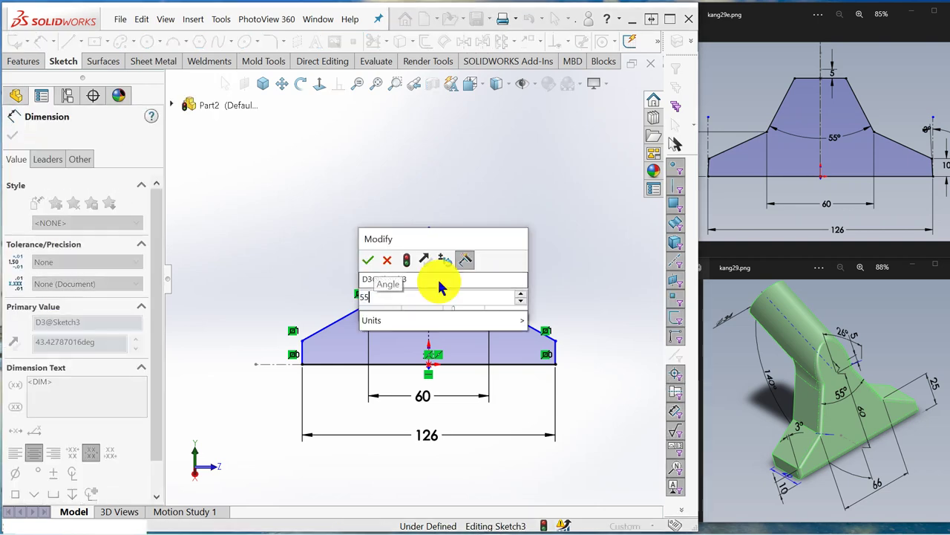
{"action": "key", "text": "Return"}
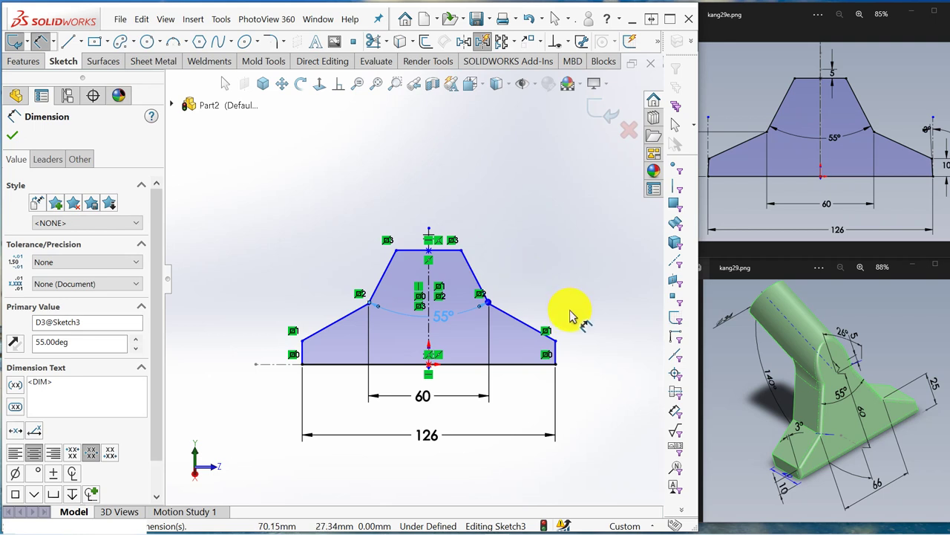
Move the upper corner of the right short side edge inward to about X 58.4 mm, Y 11.7 mm
{"action": "scroll", "coordinate": [569, 314], "scroll_direction": "down", "scroll_amount": 2}
{"action": "scroll", "coordinate": [558, 322], "scroll_direction": "up", "scroll_amount": 2}
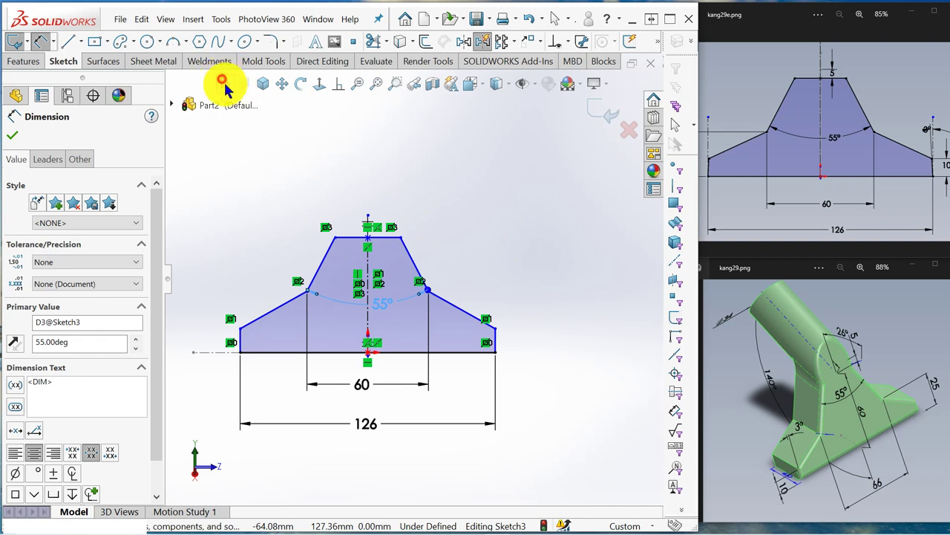
{"action": "left_click", "coordinate": [225, 84]}
{"action": "left_click", "coordinate": [496, 336]}
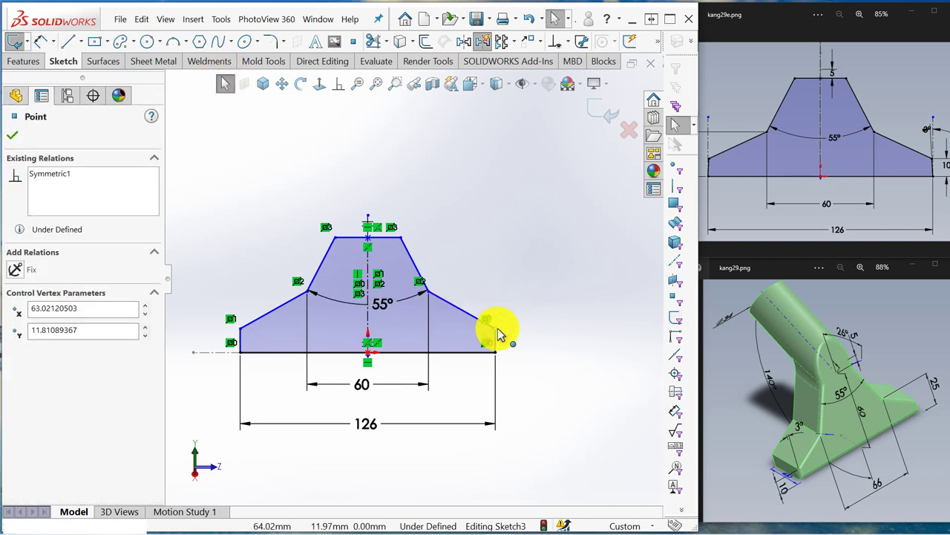
{"action": "left_click", "coordinate": [496, 331]}
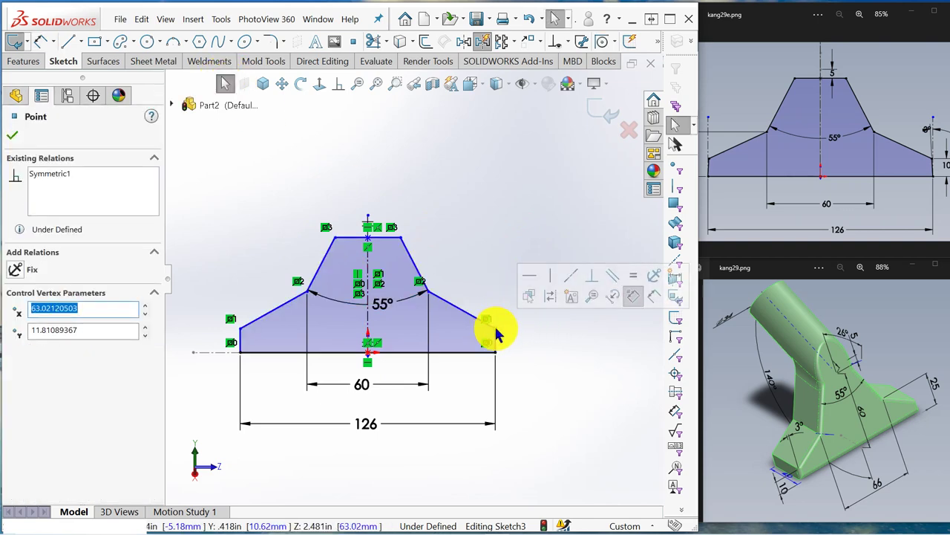
{"action": "left_click_drag", "start_coordinate": [496, 327], "coordinate": [487, 328]}
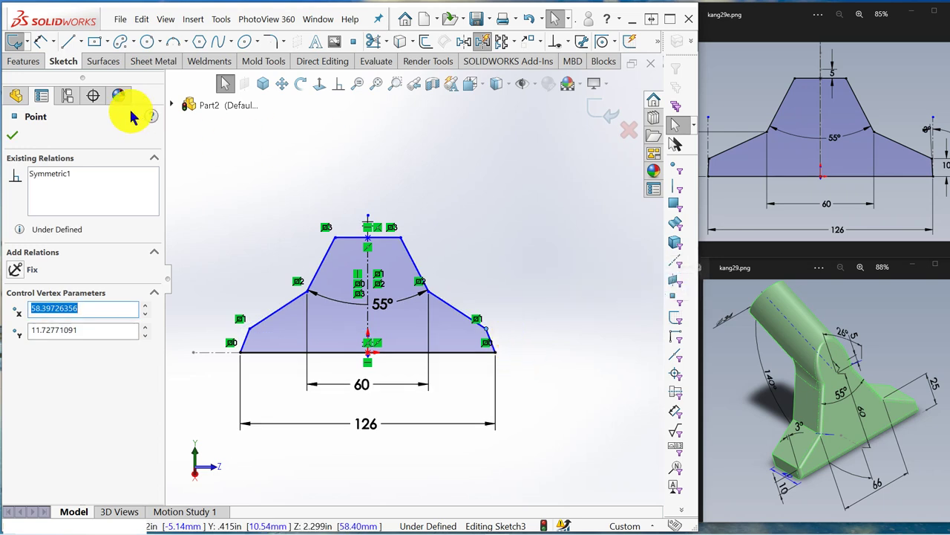
Draw a vertical centerline about 42 mm long upward from the profile's right base corner, mirrored on the opposite side
{"action": "left_click", "coordinate": [82, 43]}
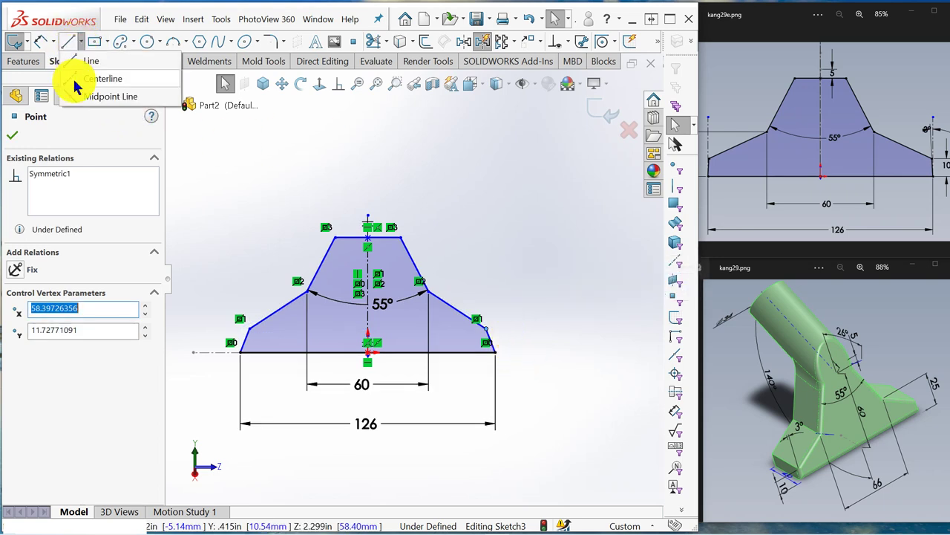
{"action": "left_click", "coordinate": [78, 68]}
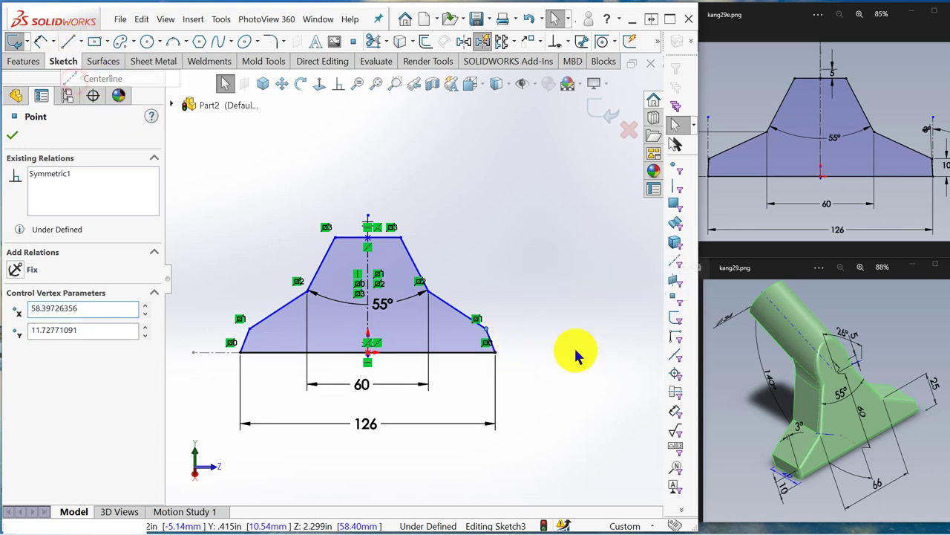
{"action": "left_click", "coordinate": [495, 352]}
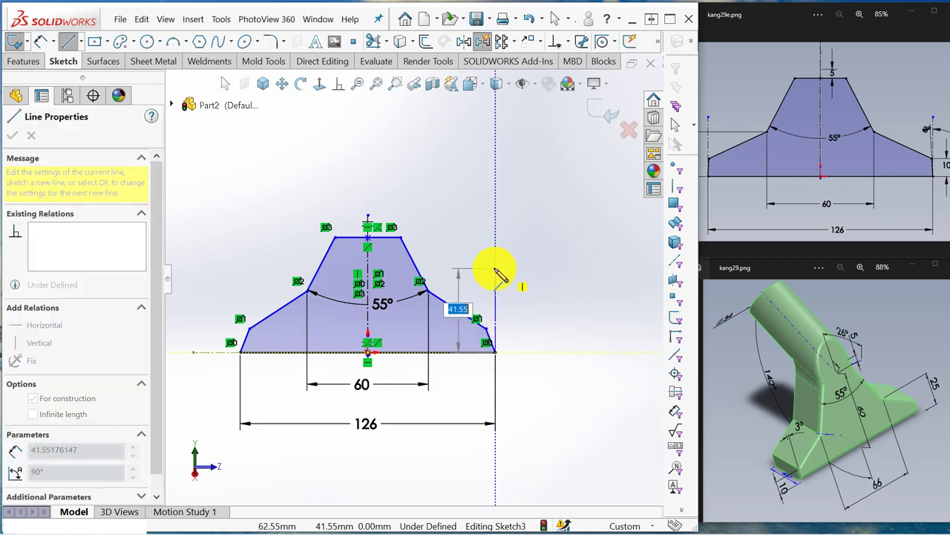
{"action": "left_click", "coordinate": [495, 269]}
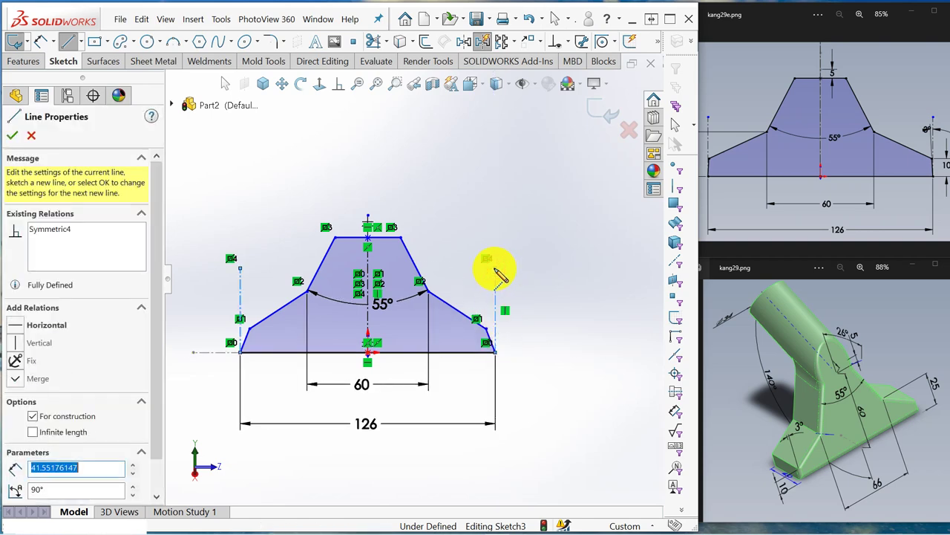
{"action": "key", "text": "Escape"}
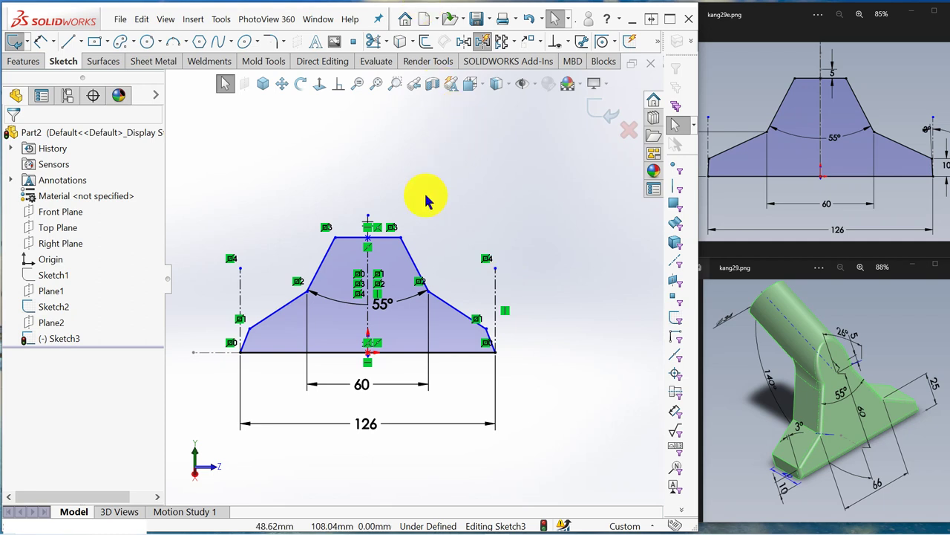
Dimension the angle between the right short side edge and its vertical centerline as 3°
{"action": "scroll", "coordinate": [524, 363], "scroll_direction": "down", "scroll_amount": 5}
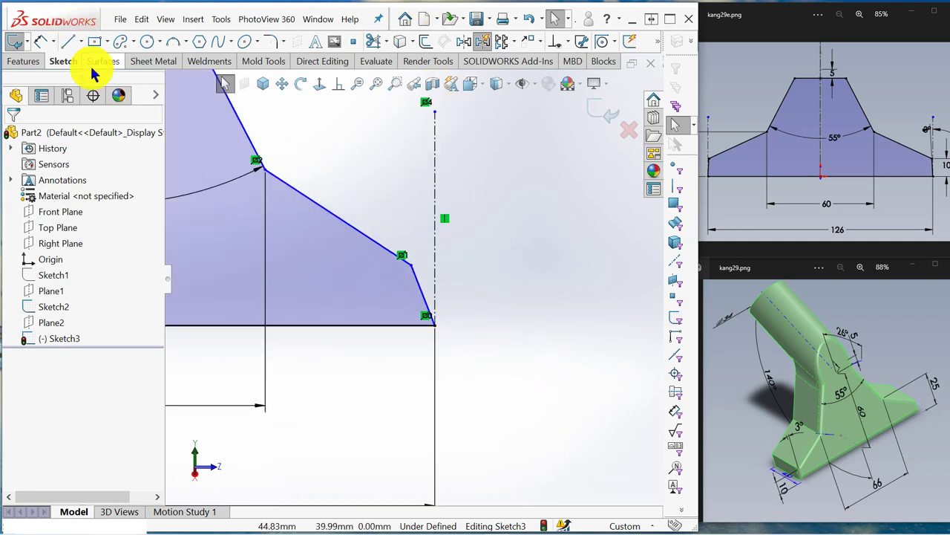
{"action": "left_click", "coordinate": [39, 42]}
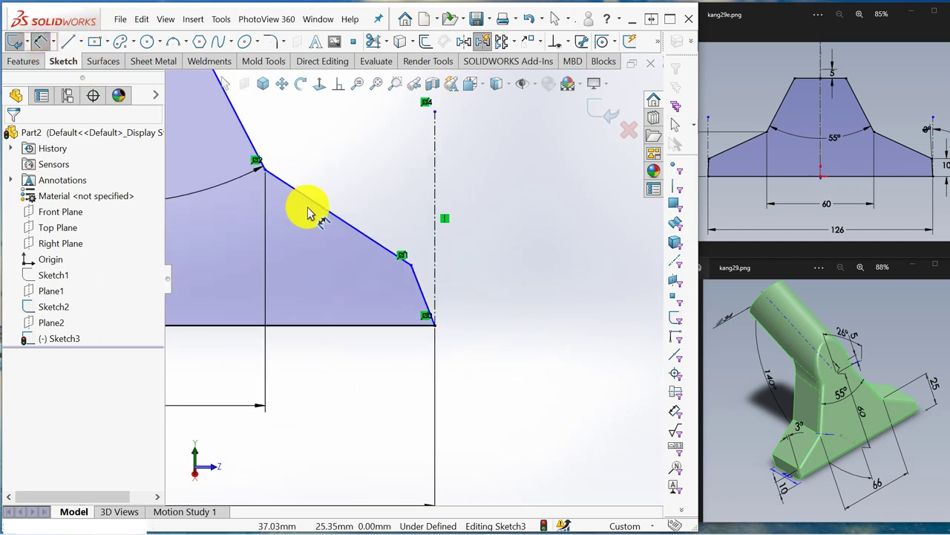
{"action": "left_click", "coordinate": [418, 286]}
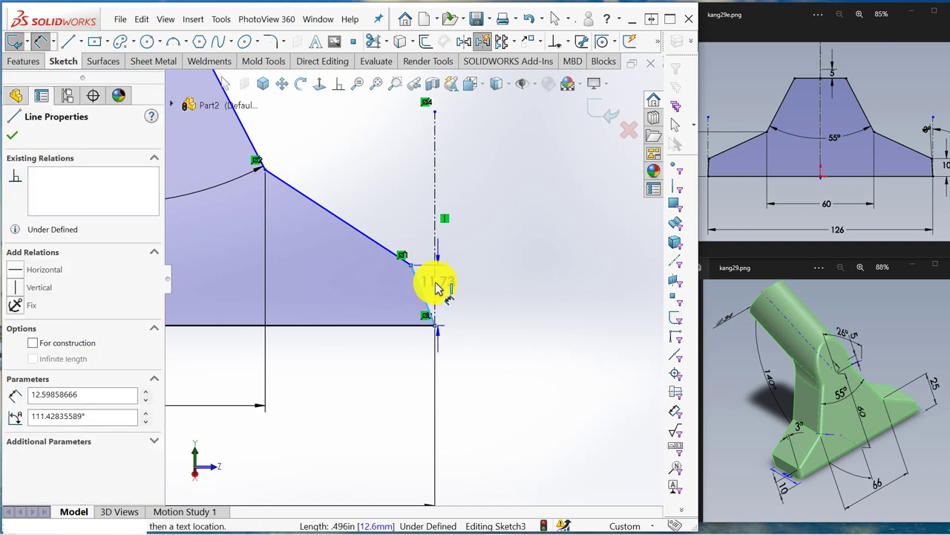
{"action": "left_click", "coordinate": [435, 285]}
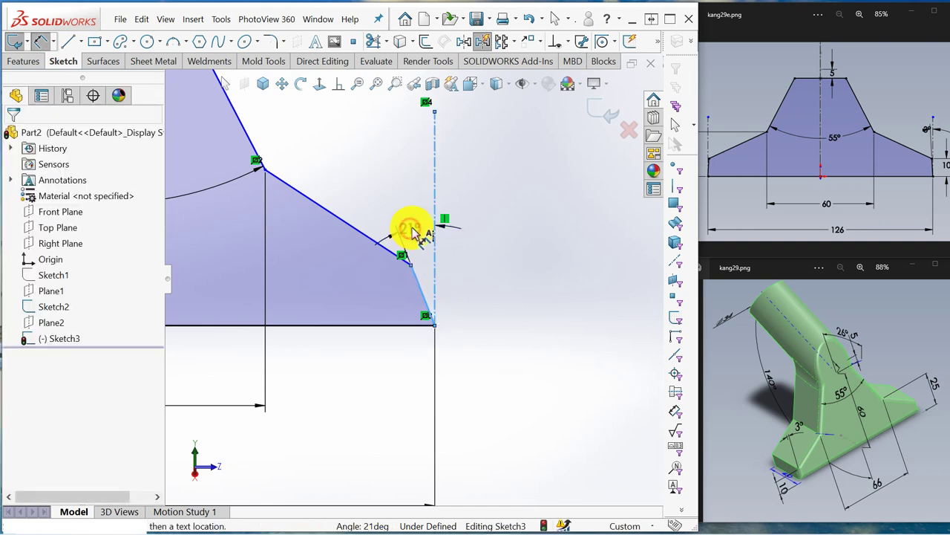
{"action": "left_click", "coordinate": [416, 206]}
{"action": "type", "text": "3"}
{"action": "key", "text": "Return"}
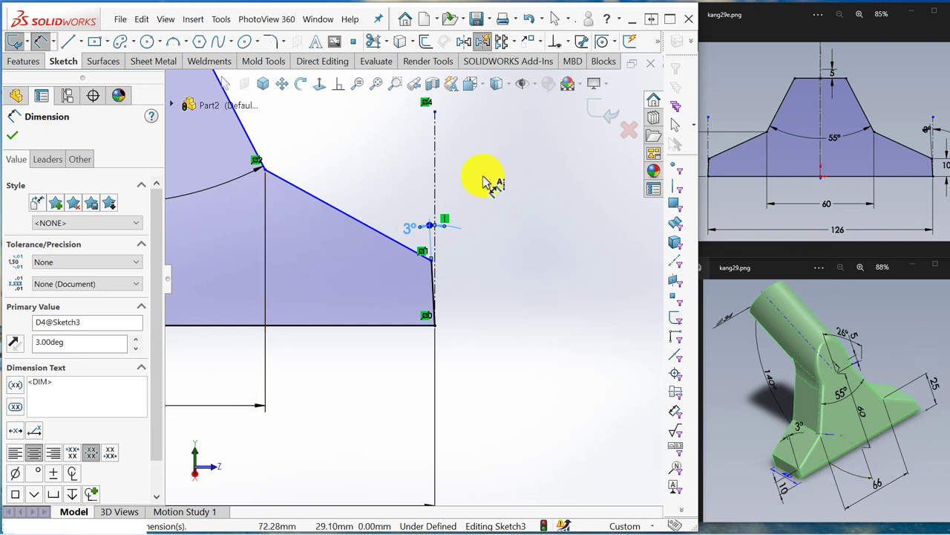
{"action": "key", "text": "f"}
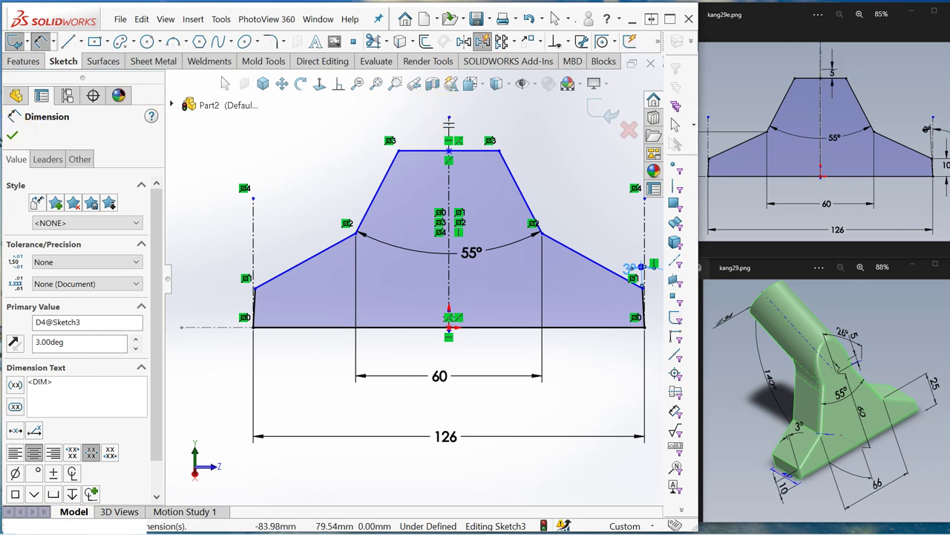
{"action": "left_click", "coordinate": [12, 138]}
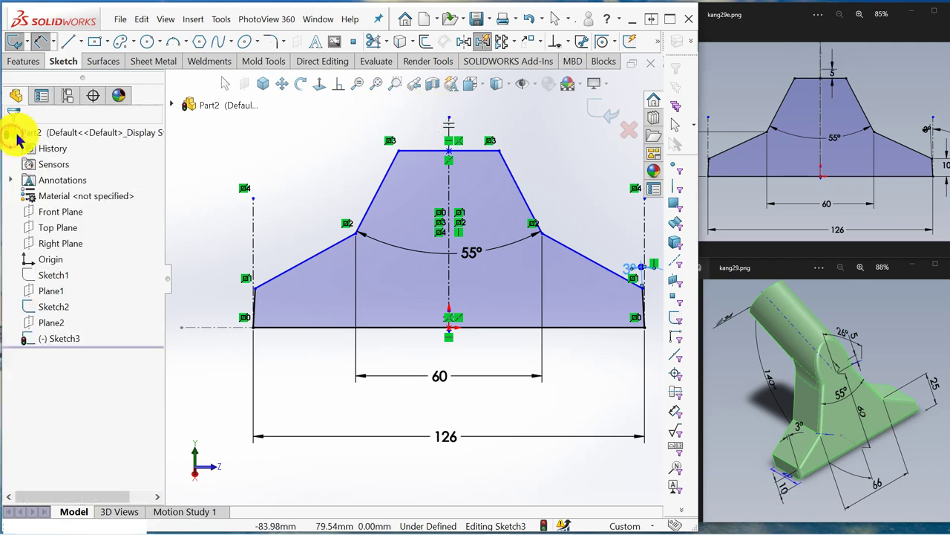
Show Sketch1, the angled path sketch, together with the base profile
{"action": "left_click", "coordinate": [49, 276]}
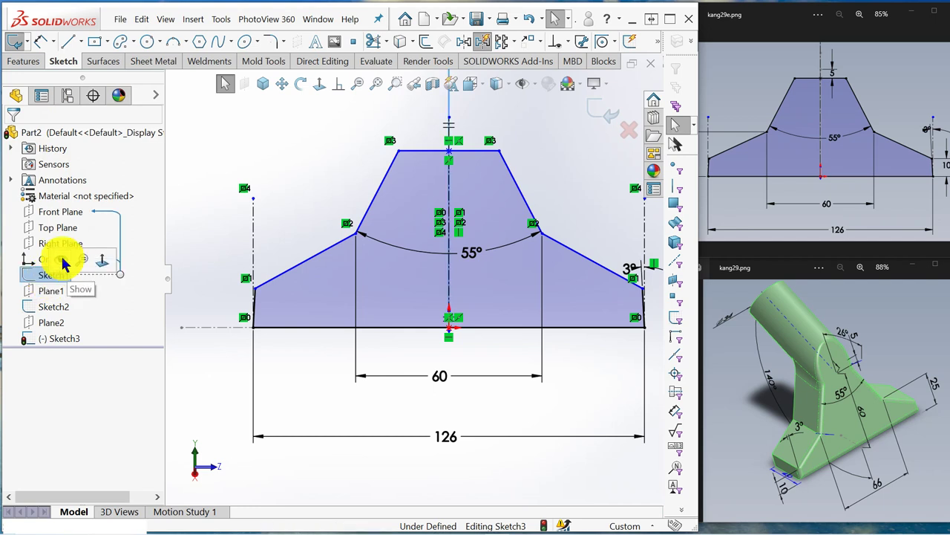
{"action": "left_click", "coordinate": [63, 261]}
{"action": "mouse_move", "coordinate": [276, 187]}
{"action": "middle_mouse_down"}
{"action": "mouse_move", "coordinate": [282, 179]}
{"action": "mouse_move", "coordinate": [327, 185]}
{"action": "middle_mouse_up"}
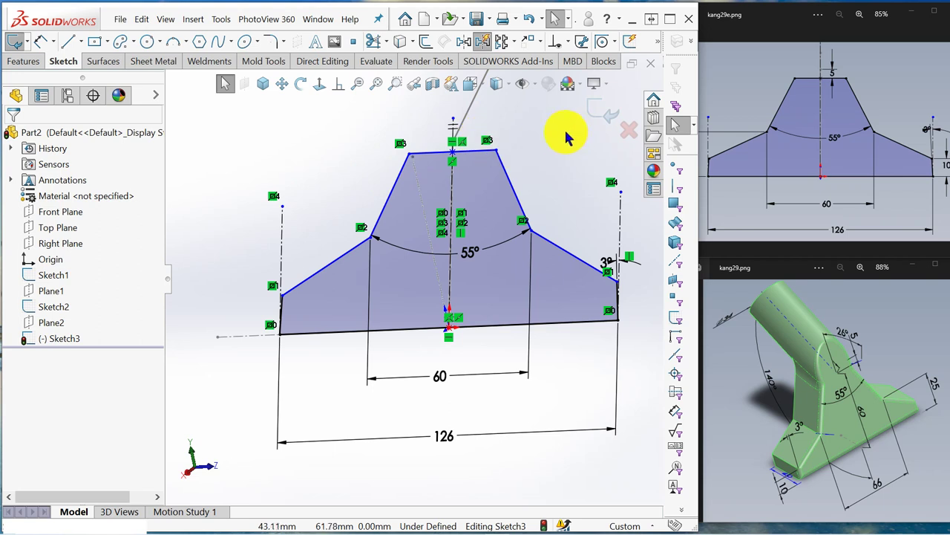
{"action": "middle_click_drag", "start_coordinate": [314, 123], "coordinate": [425, 172]}
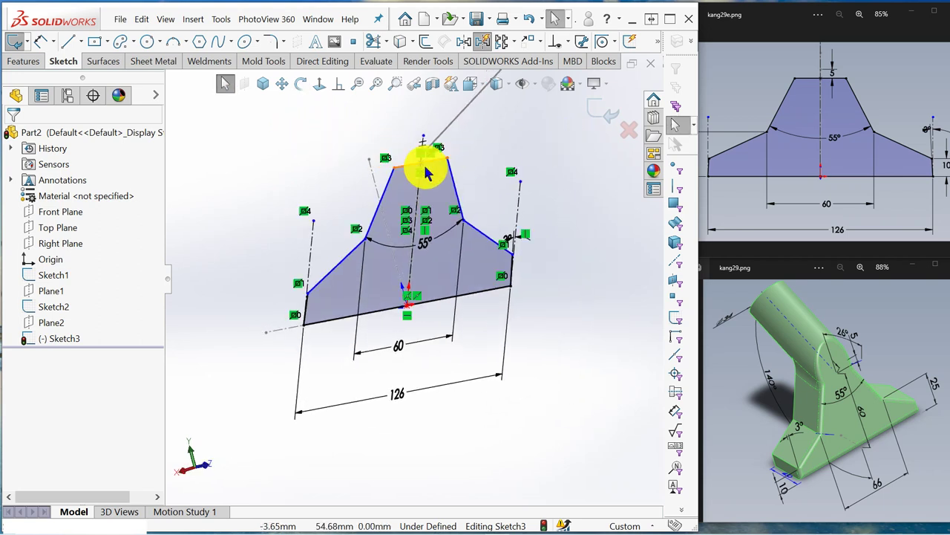
Hide the sketch relation symbols in the graphics area
{"action": "left_click", "coordinate": [538, 87]}
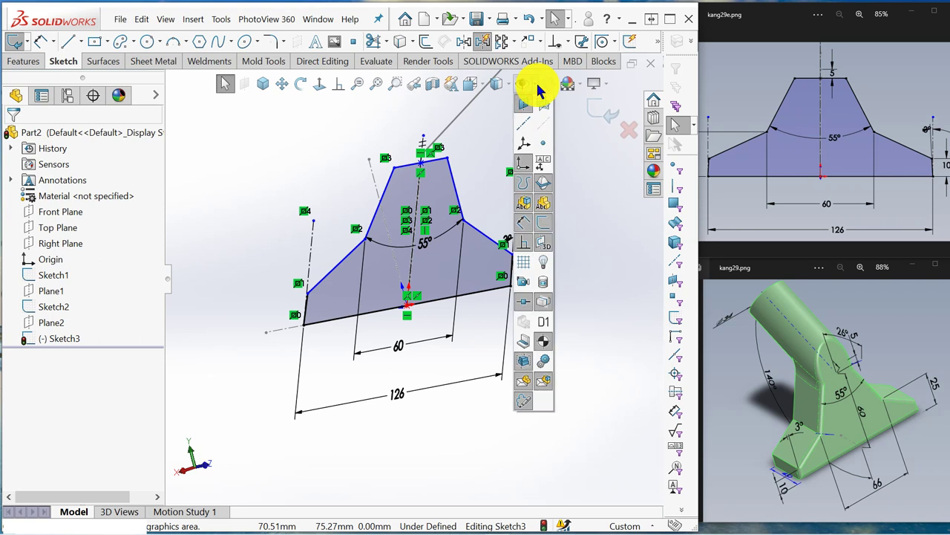
{"action": "left_click", "coordinate": [529, 251]}
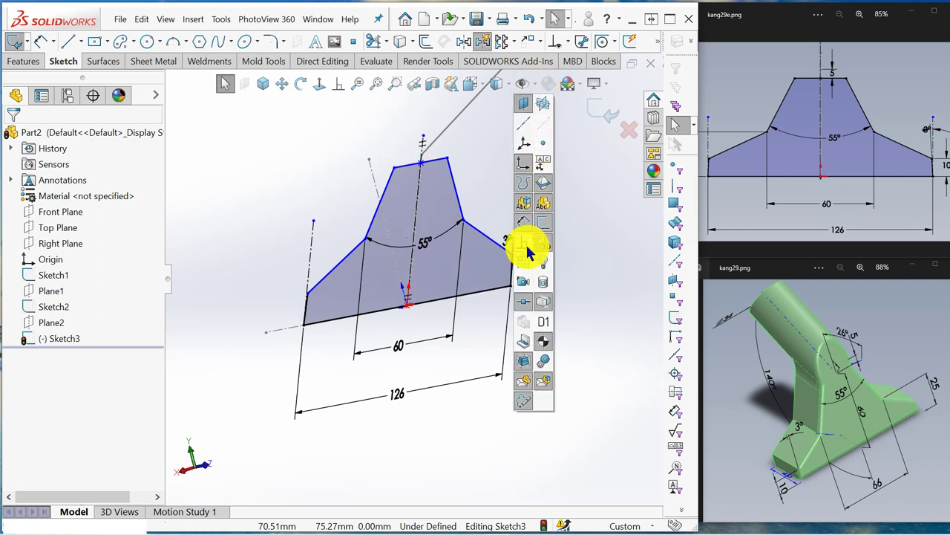
{"action": "left_click", "coordinate": [37, 46]}
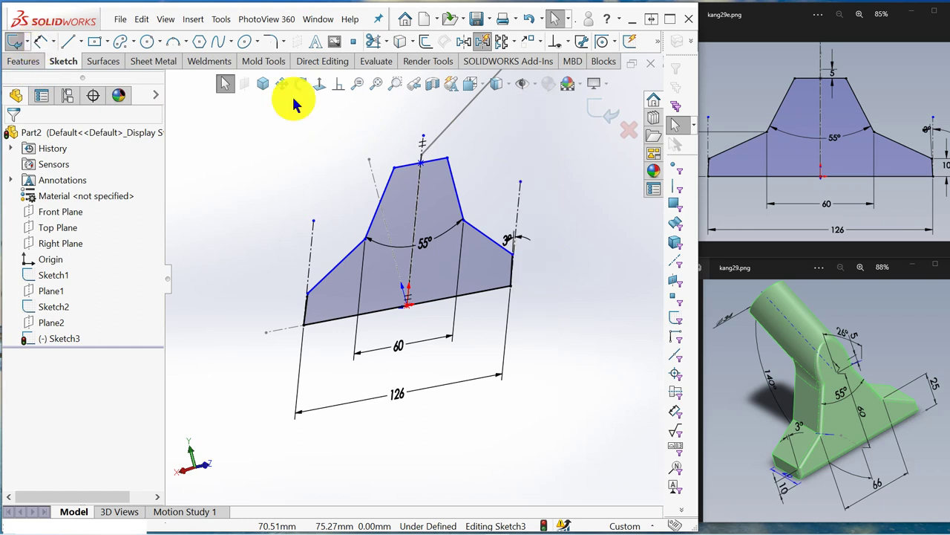
{"action": "left_click", "coordinate": [421, 164]}
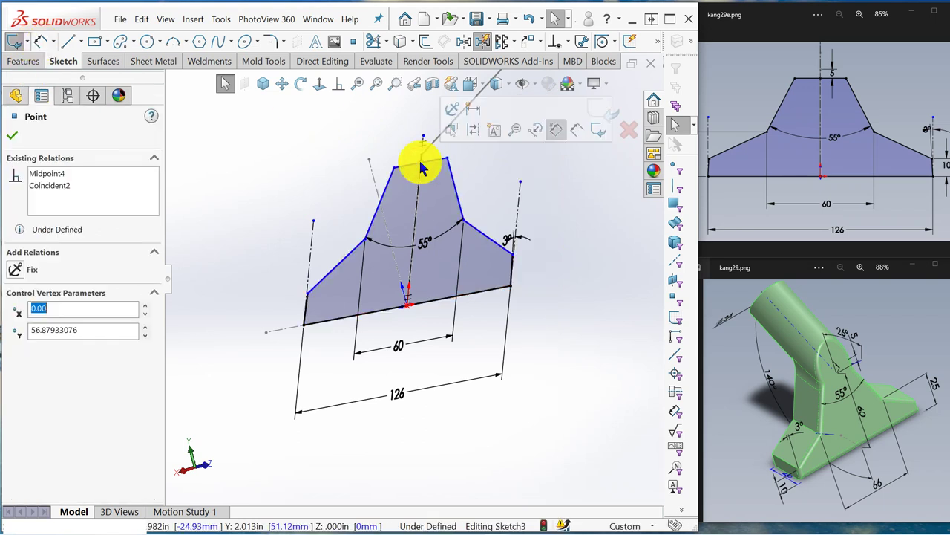
{"action": "key", "text": "Escape"}
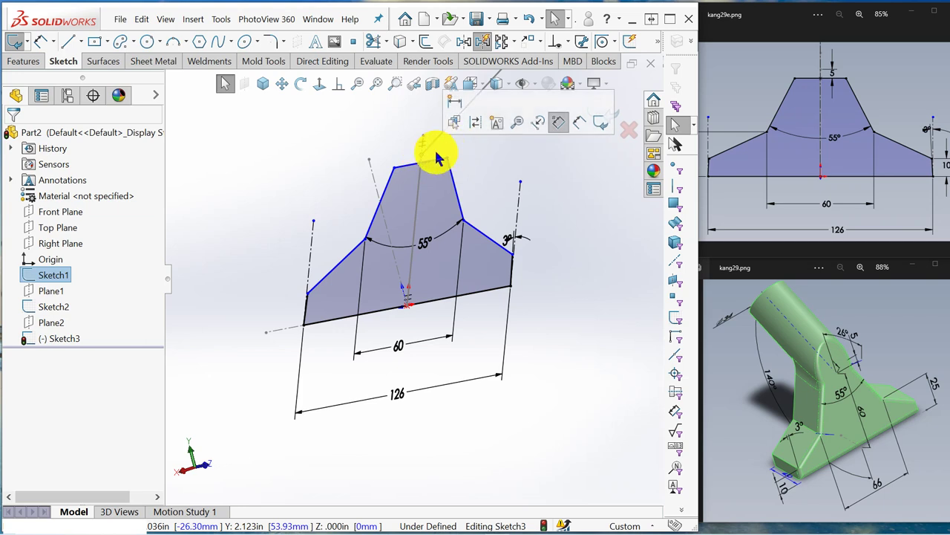
Dimension the distance from the midpoint of the profile's upper edge to the bend point of the path sketch as 5 mm
{"action": "left_click", "coordinate": [41, 44]}
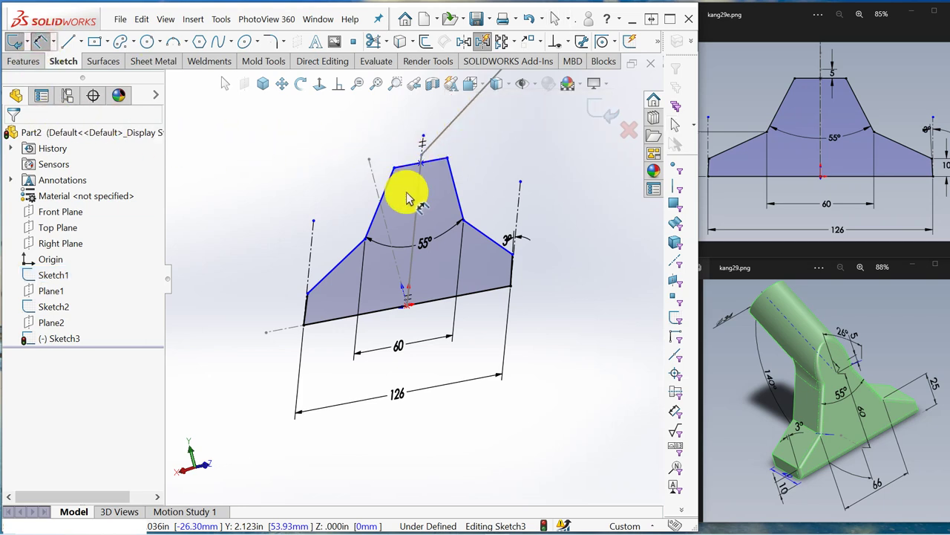
{"action": "scroll", "coordinate": [403, 191], "scroll_direction": "up", "scroll_amount": 2}
{"action": "scroll", "coordinate": [427, 237], "scroll_direction": "down", "scroll_amount": 5}
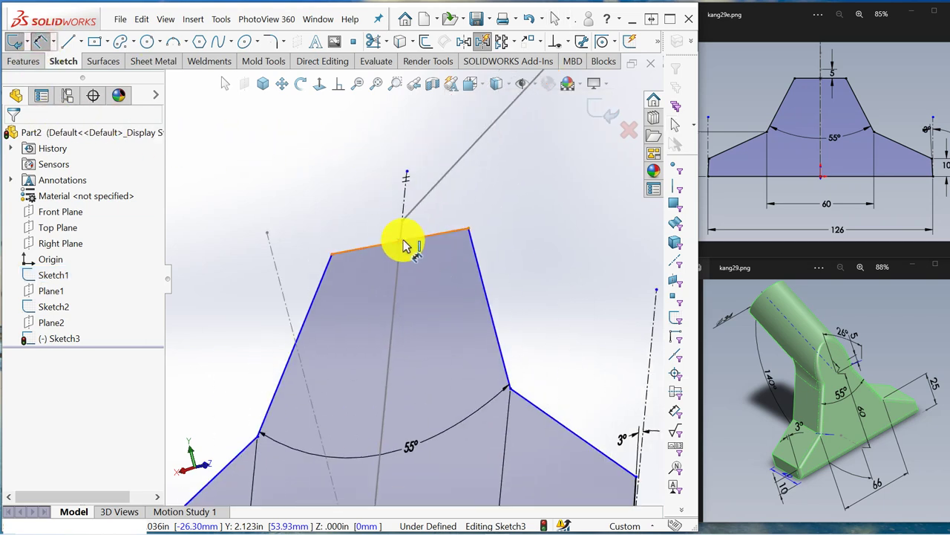
{"action": "left_click", "coordinate": [401, 244]}
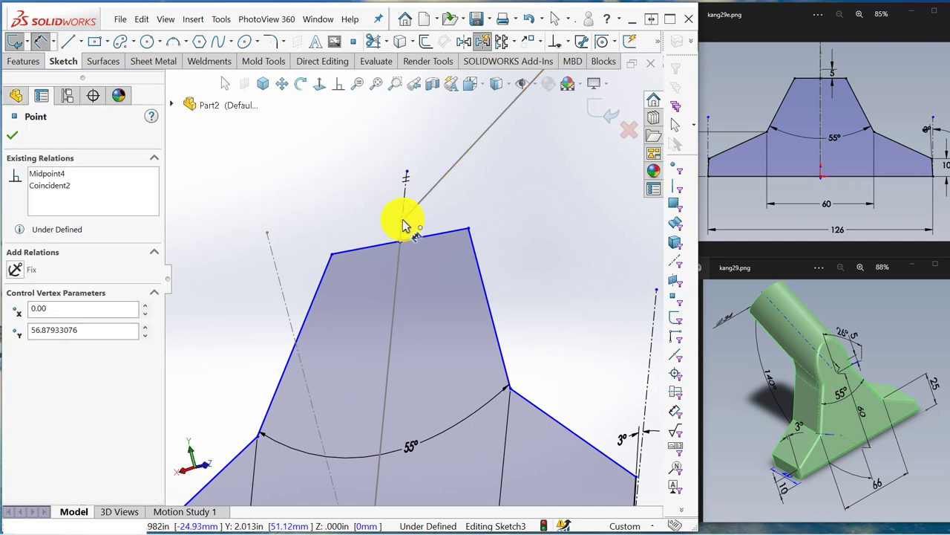
{"action": "left_click", "coordinate": [402, 220]}
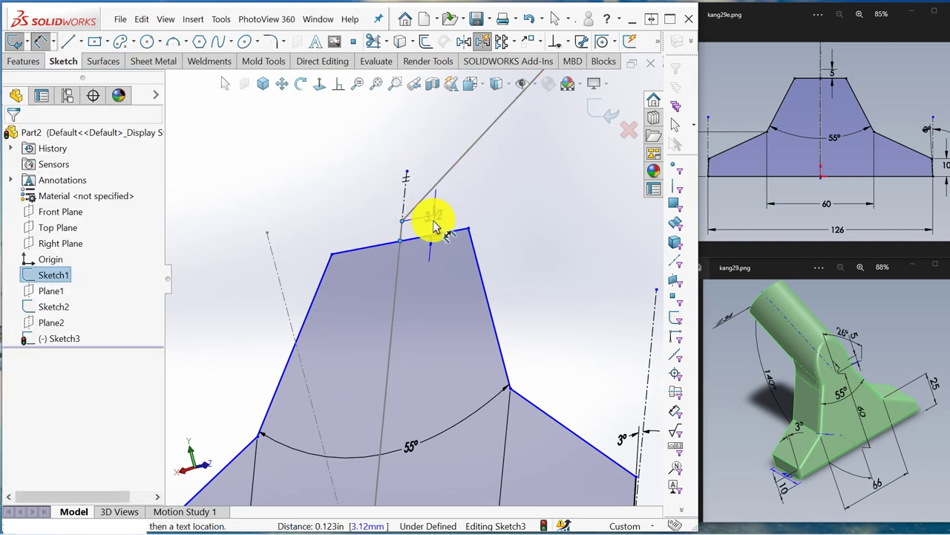
{"action": "left_click", "coordinate": [434, 222]}
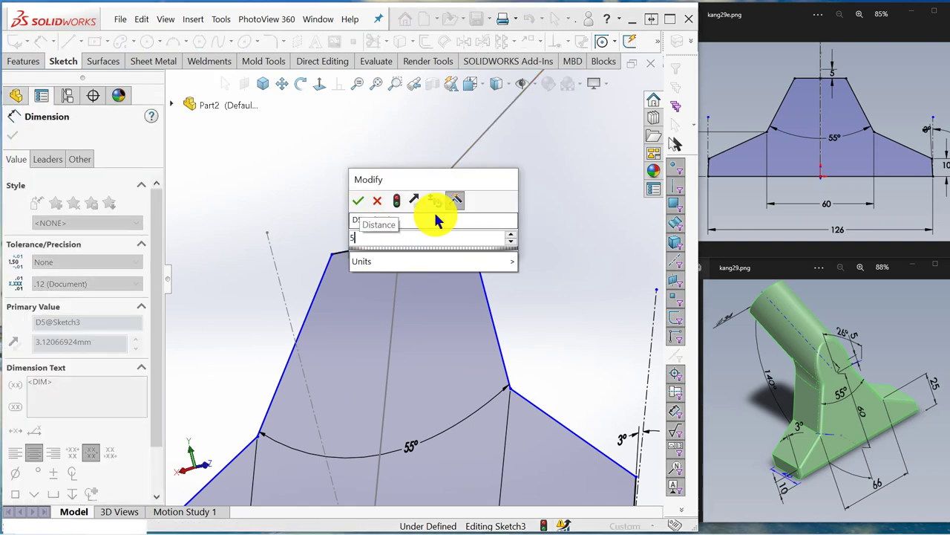
{"action": "key", "text": "Return"}
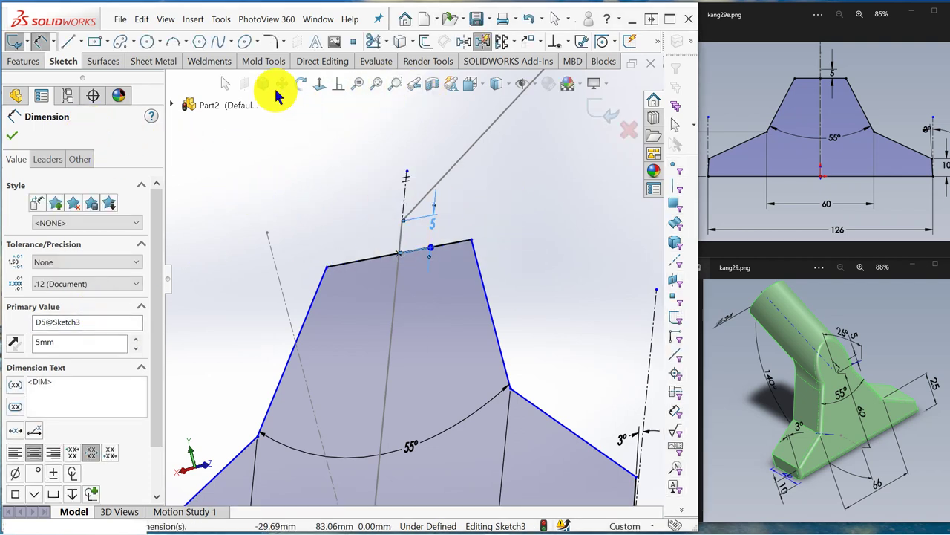
{"action": "left_click", "coordinate": [317, 88]}
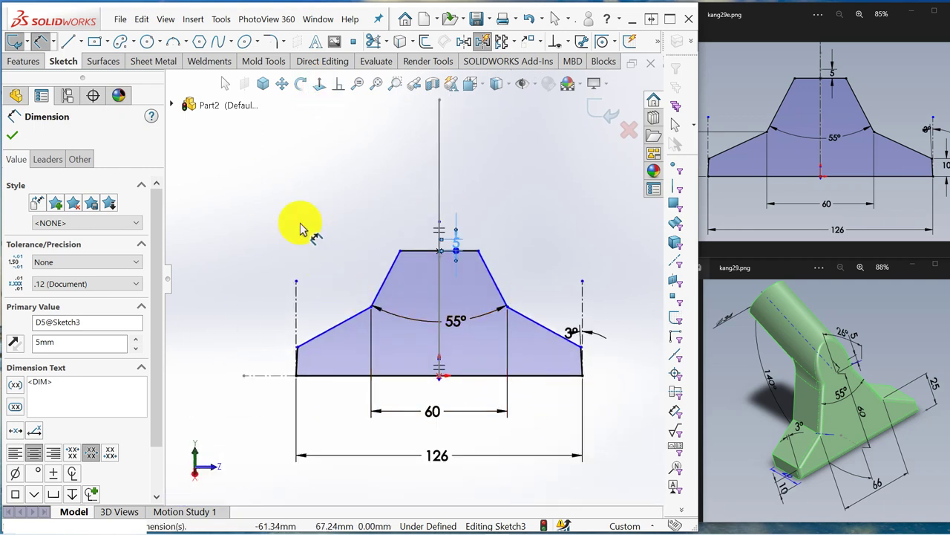
{"action": "right_click", "coordinate": [285, 194]}
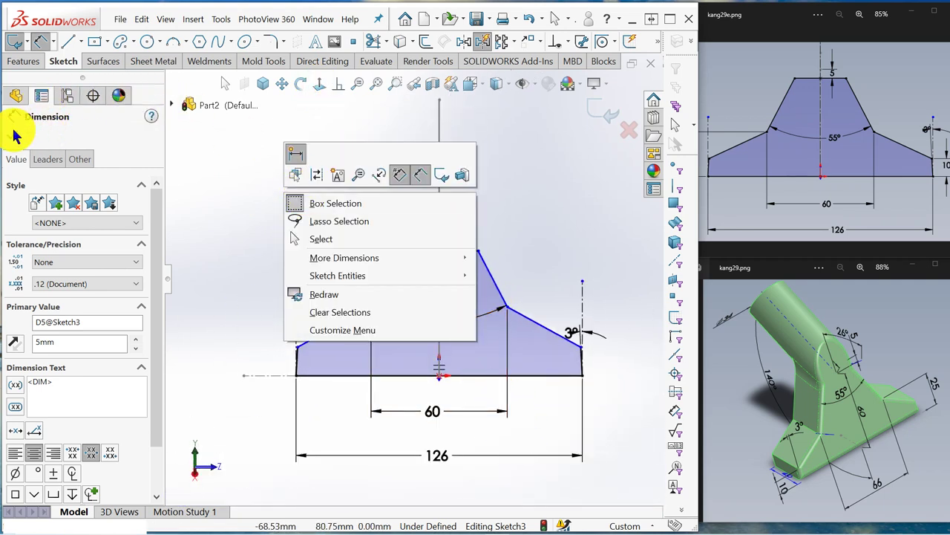
{"action": "key", "text": "Escape"}
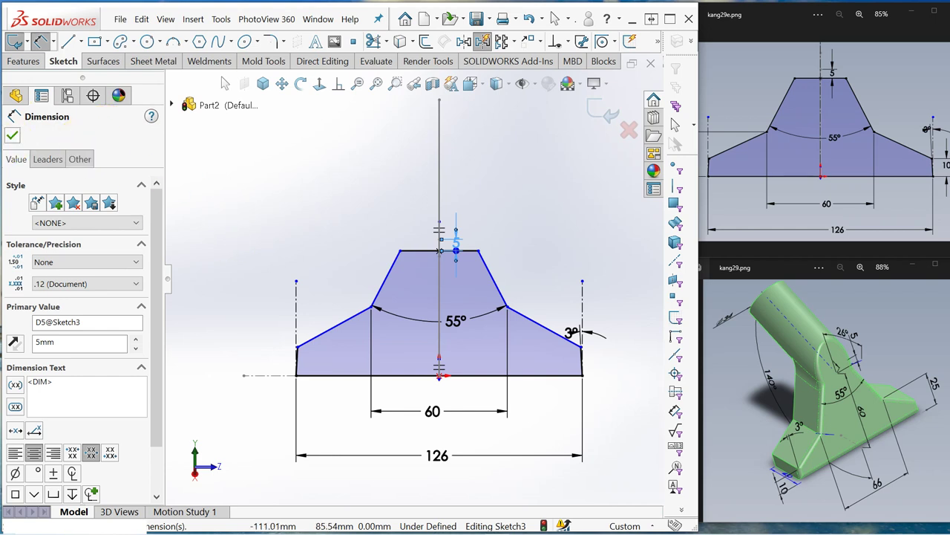
{"action": "left_click", "coordinate": [12, 135]}
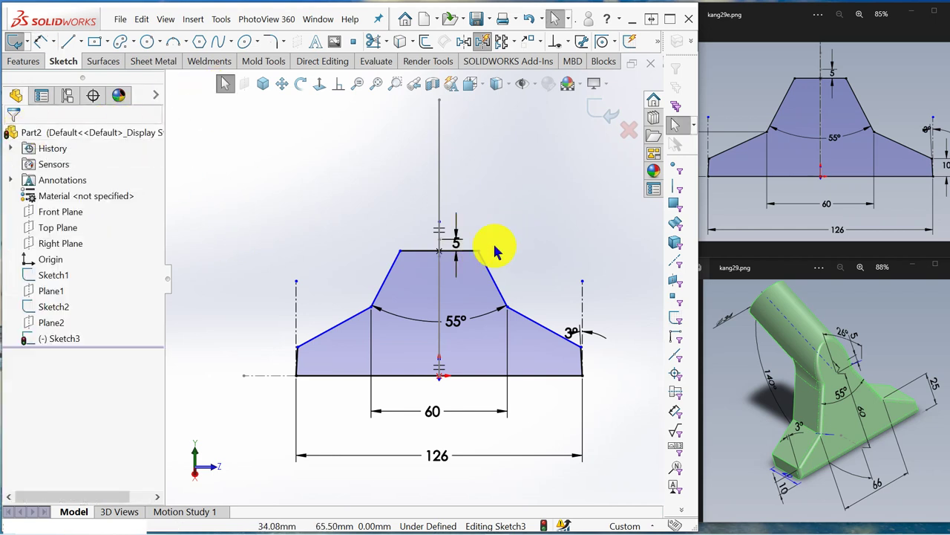
Dimension the profile's upper horizontal edge as 30 mm and place the dimension above it
{"action": "left_click", "coordinate": [40, 43]}
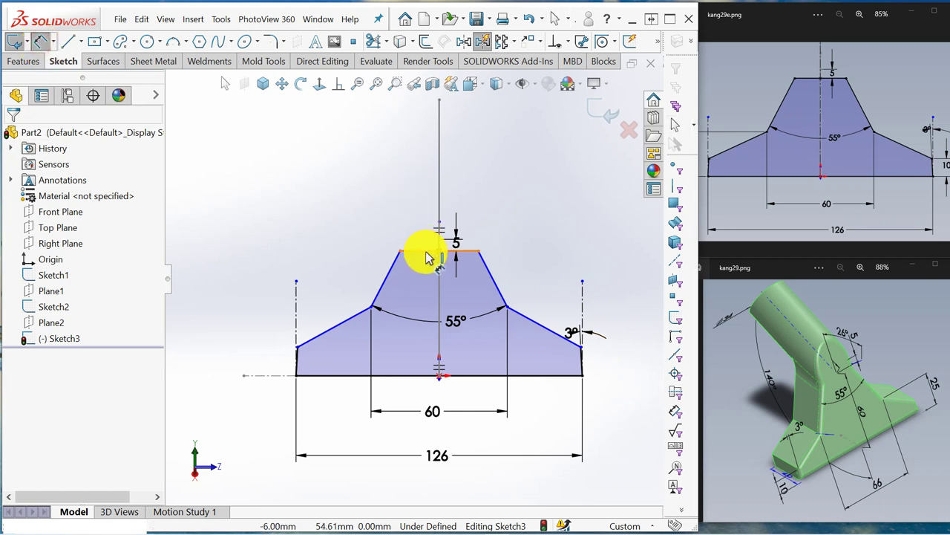
{"action": "left_click", "coordinate": [425, 256]}
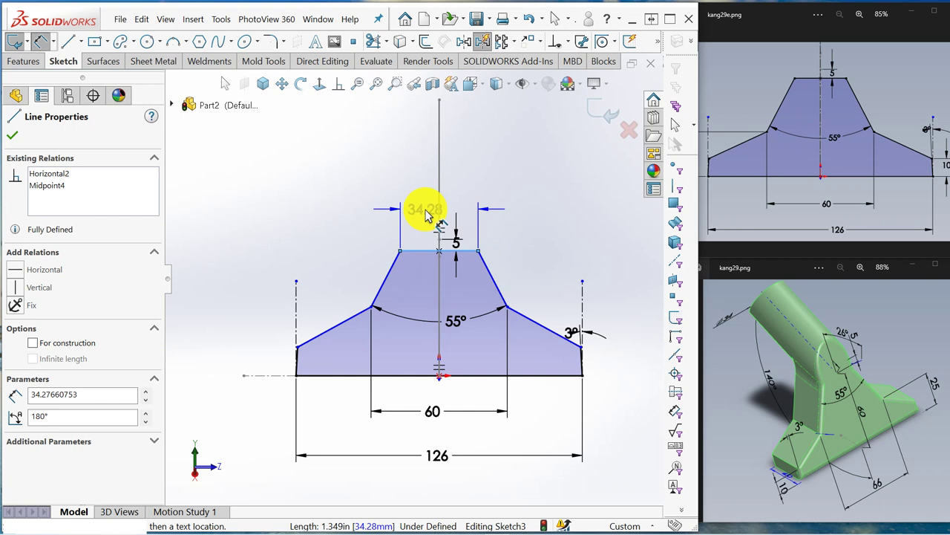
{"action": "left_click", "coordinate": [426, 214]}
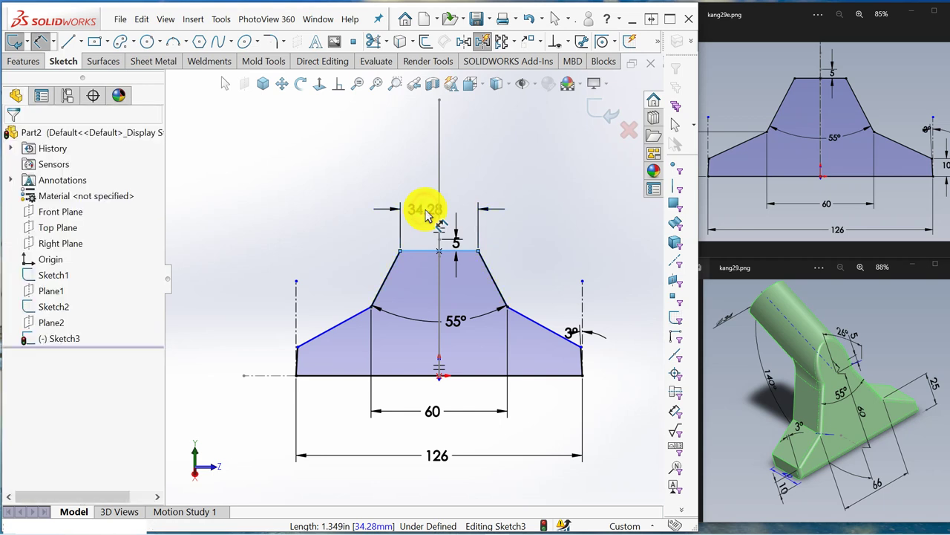
{"action": "type", "text": "30"}
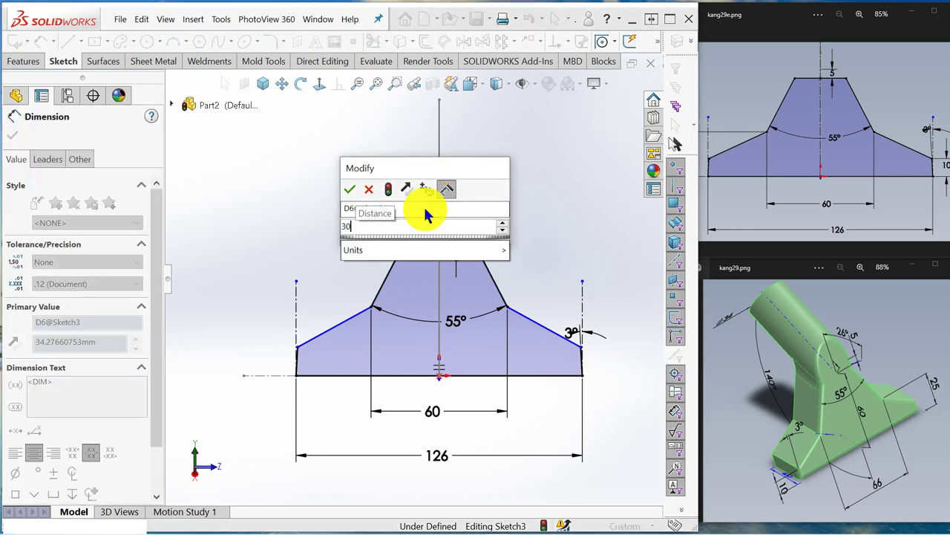
{"action": "key", "text": "Return"}
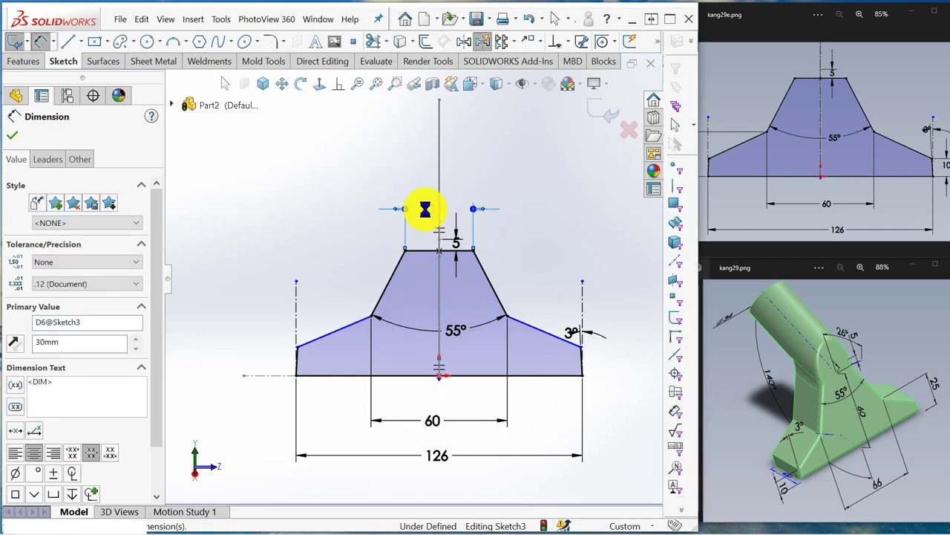
{"action": "left_click", "coordinate": [526, 184]}
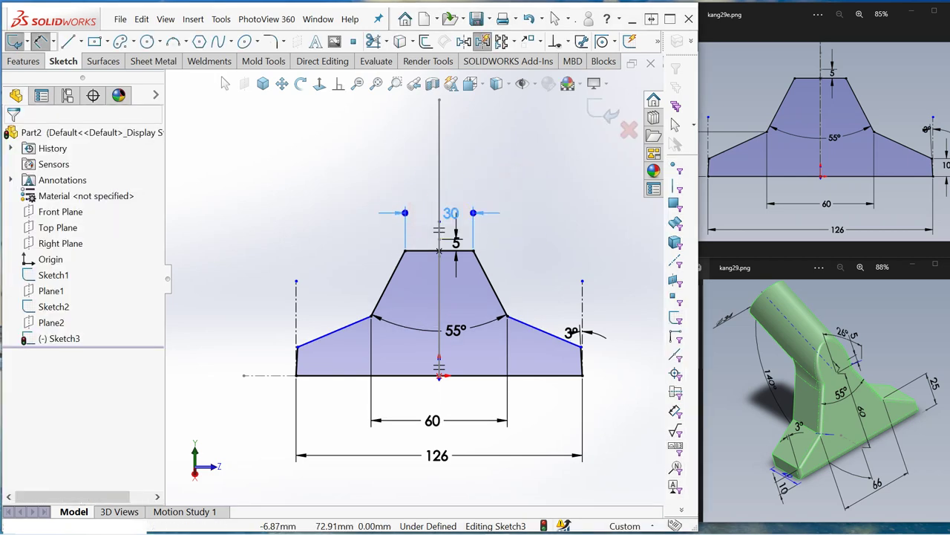
{"action": "left_click", "coordinate": [572, 248]}
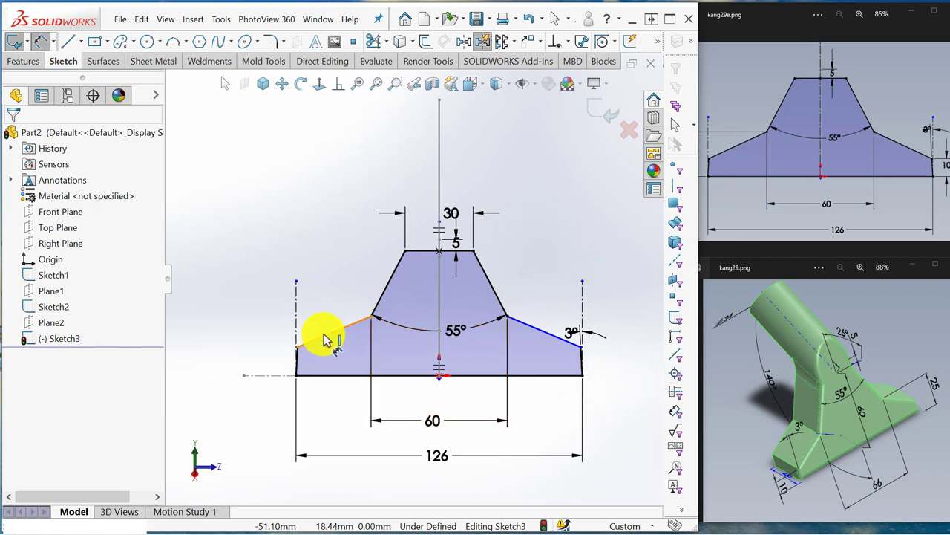
Move the 3° angle dimension up, clear of the profile's right sloping edge
{"action": "scroll", "coordinate": [486, 362], "scroll_direction": "down", "scroll_amount": 2}
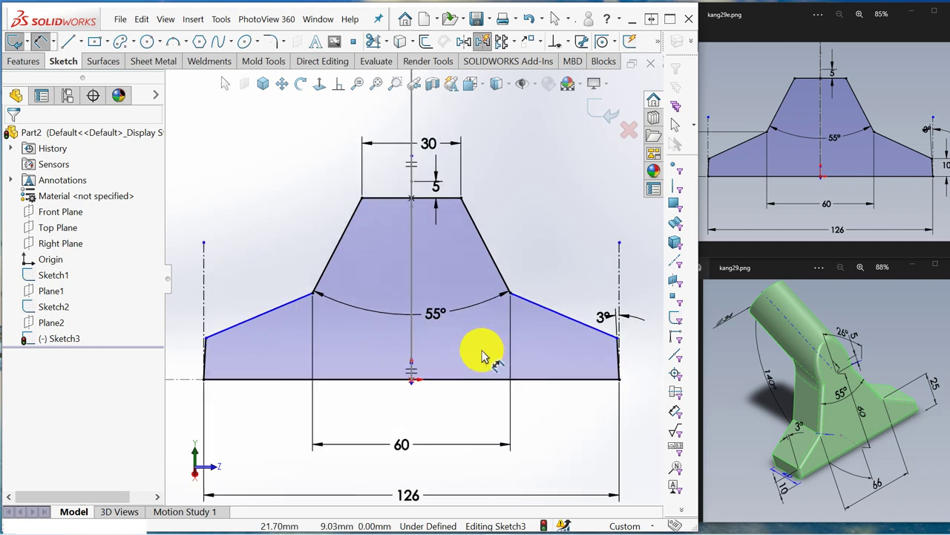
{"action": "scroll", "coordinate": [479, 355], "scroll_direction": "down", "scroll_amount": 1}
{"action": "scroll", "coordinate": [479, 355], "scroll_direction": "up", "scroll_amount": 2}
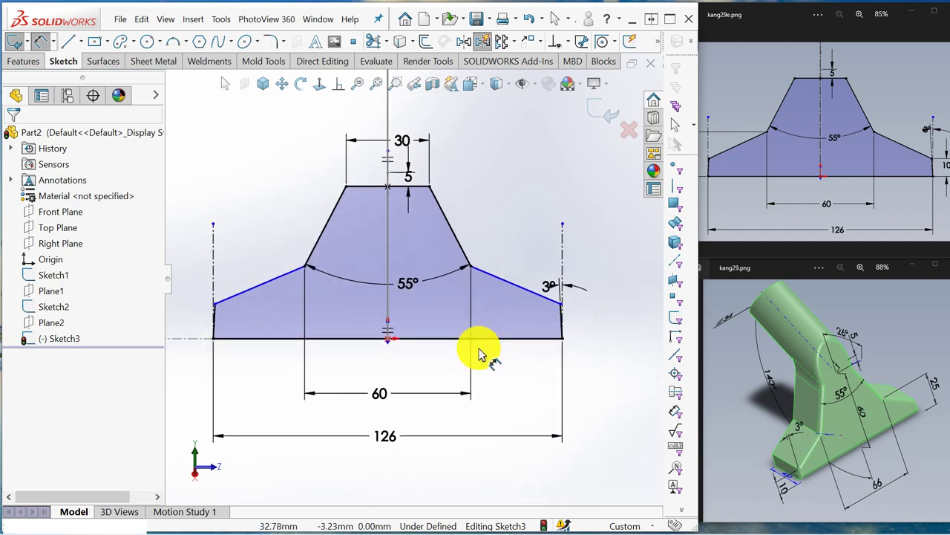
{"action": "scroll", "coordinate": [412, 274], "scroll_direction": "up", "scroll_amount": 1}
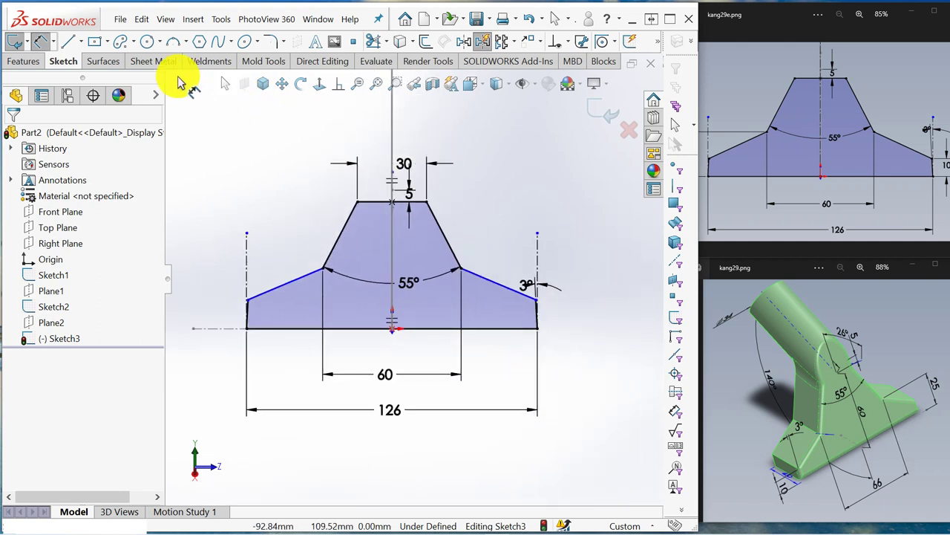
{"action": "left_click", "coordinate": [539, 297]}
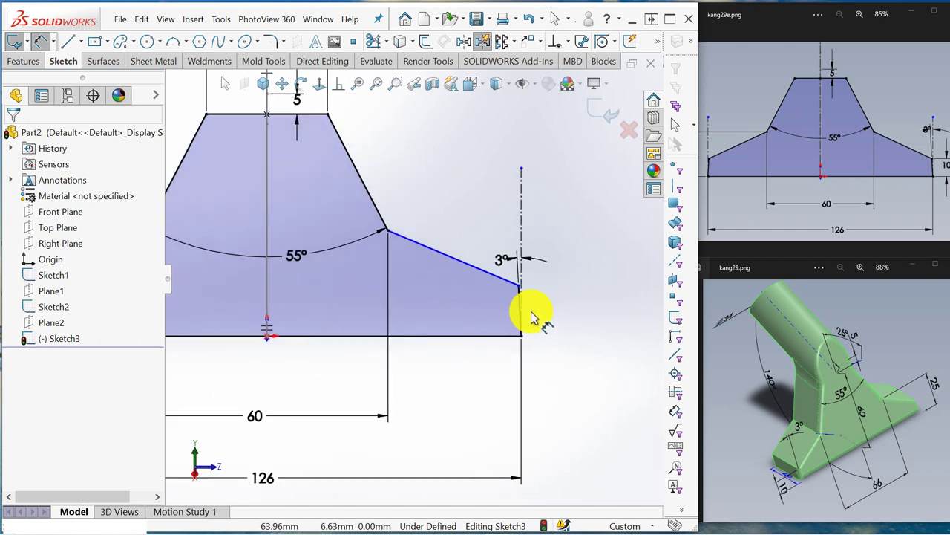
{"action": "scroll", "coordinate": [530, 316], "scroll_direction": "down", "scroll_amount": 3}
{"action": "scroll", "coordinate": [346, 323], "scroll_direction": "up", "scroll_amount": 3}
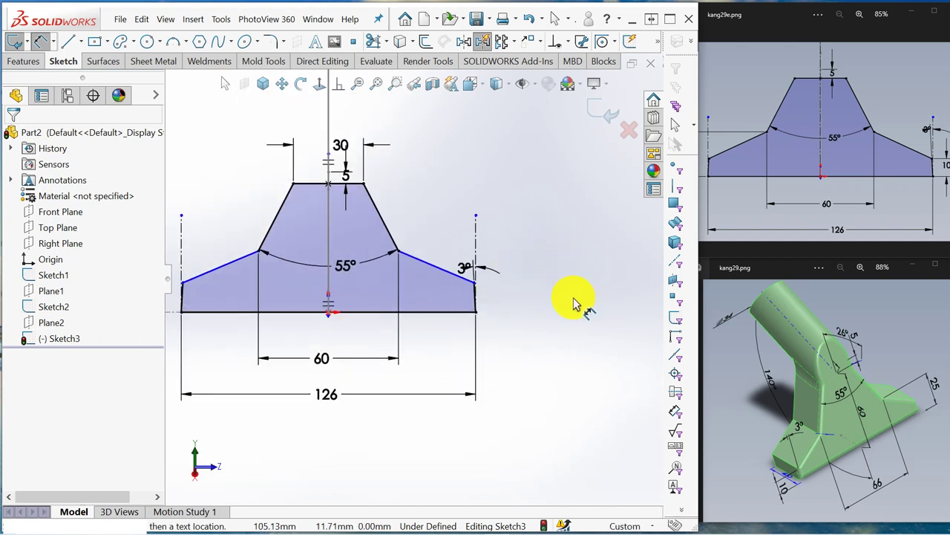
{"action": "left_click_drag", "start_coordinate": [487, 273], "coordinate": [443, 220]}
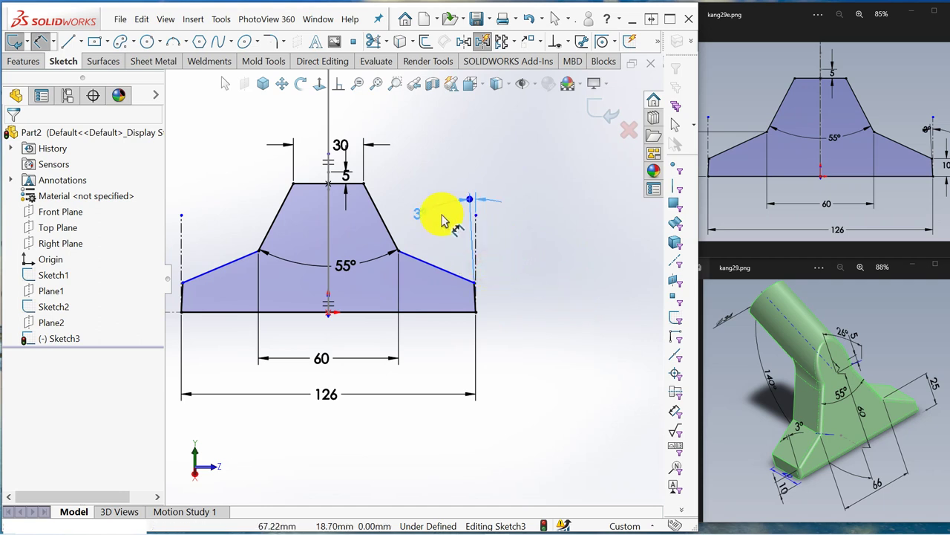
{"action": "left_click", "coordinate": [449, 220]}
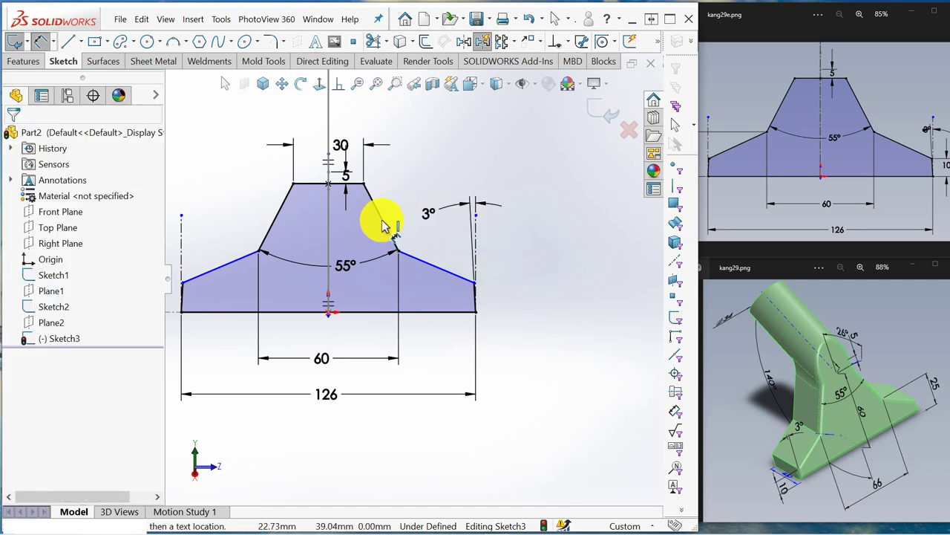
Dimension the length of the profile's right sloping shoulder edge, accepting the value as drawn
{"action": "left_click", "coordinate": [431, 267]}
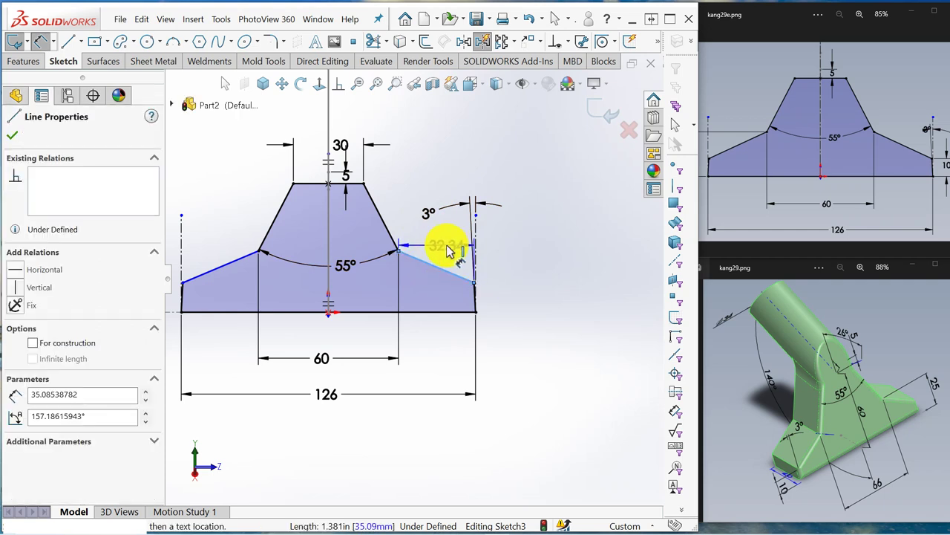
{"action": "left_click", "coordinate": [430, 286]}
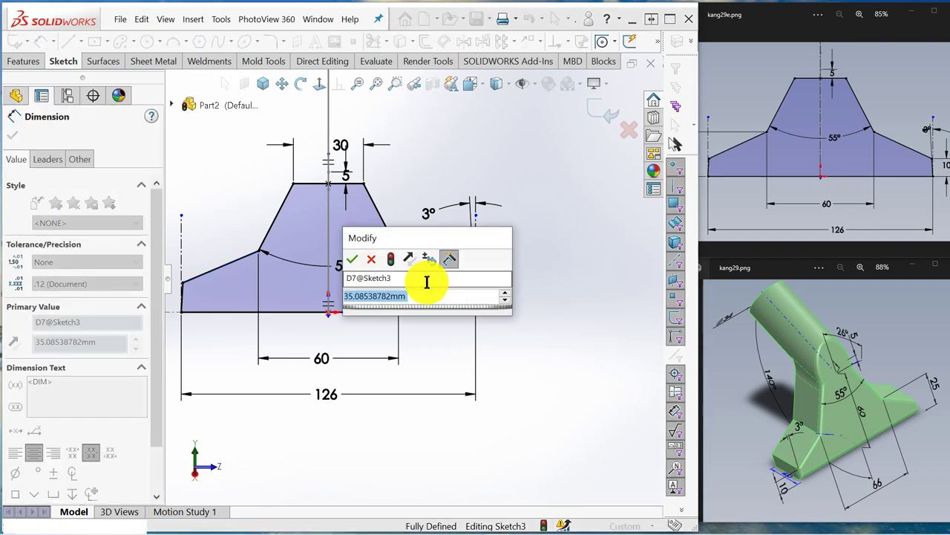
{"action": "left_click", "coordinate": [352, 259]}
{"action": "left_click", "coordinate": [496, 257]}
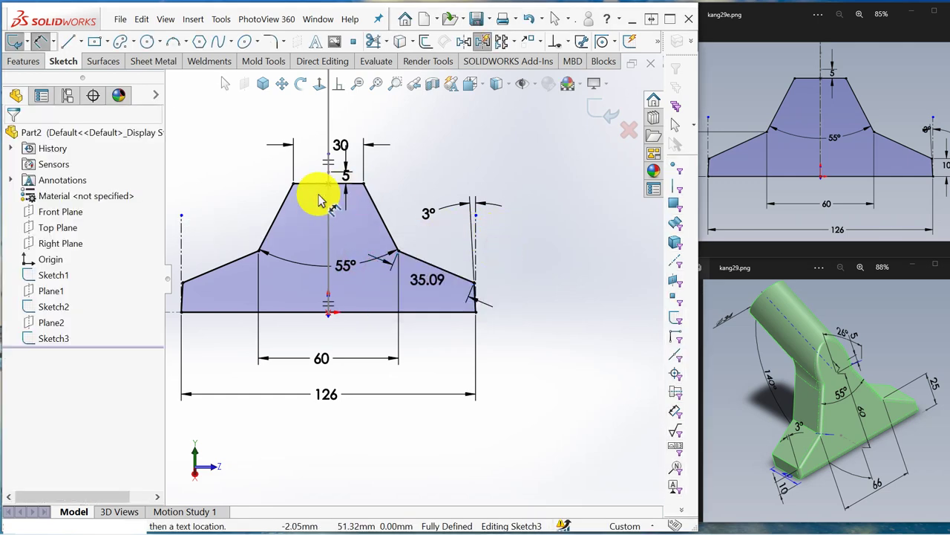
Finish editing the base profile sketch and exit it
{"action": "key", "text": "z"}
{"action": "scroll", "coordinate": [453, 297], "scroll_direction": "up", "scroll_amount": 2}
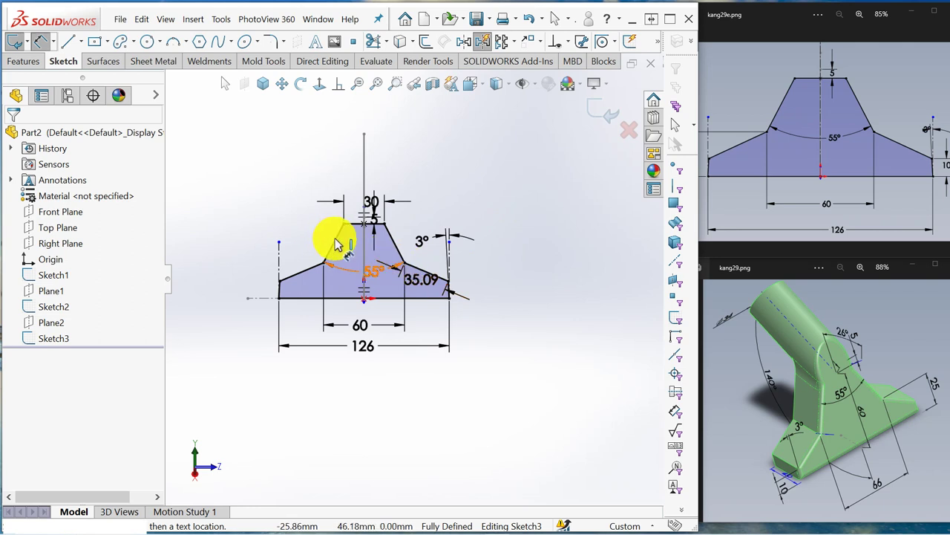
{"action": "scroll", "coordinate": [357, 254], "scroll_direction": "down", "scroll_amount": 3}
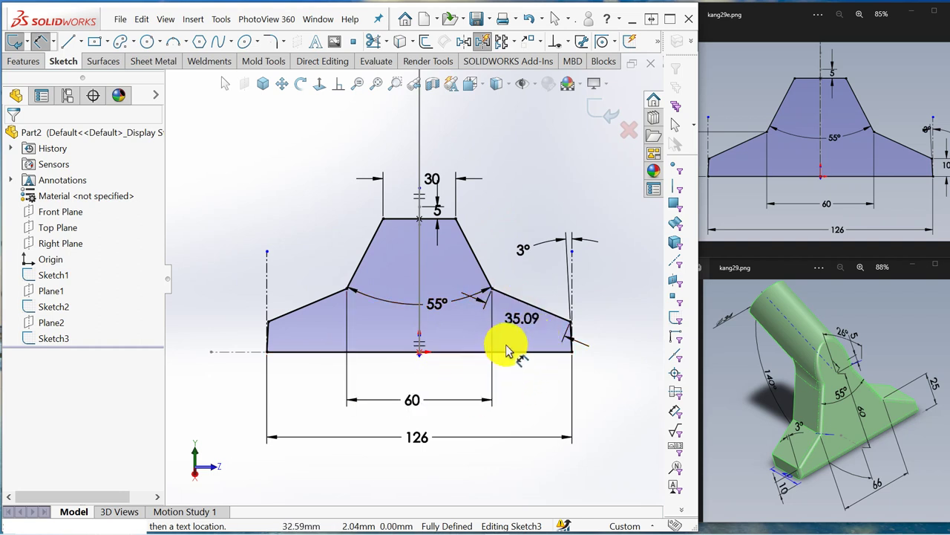
{"action": "left_click", "coordinate": [599, 119]}
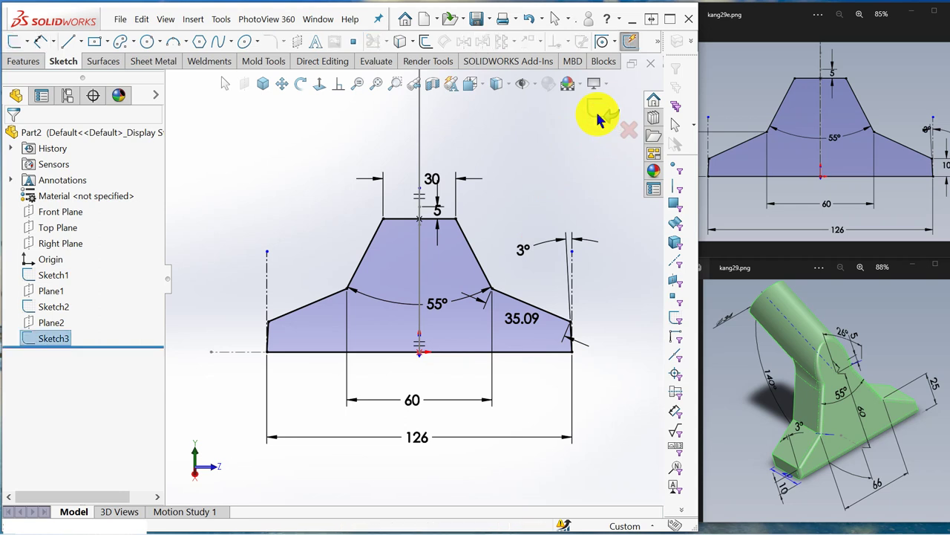
Sketch a horizontal construction centerline leftward from the origin on the Front Plane and exit the sketch
{"action": "left_click", "coordinate": [944, 126]}
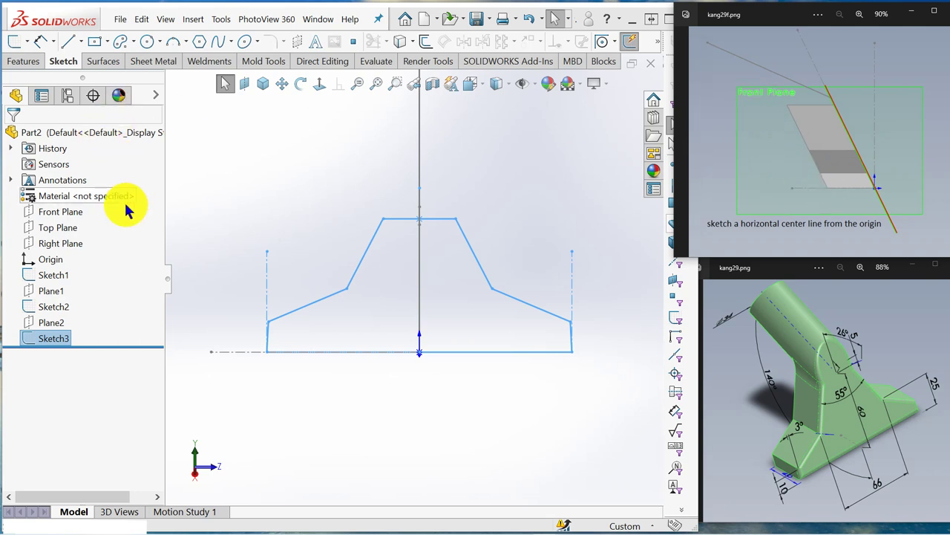
{"action": "left_click", "coordinate": [66, 211]}
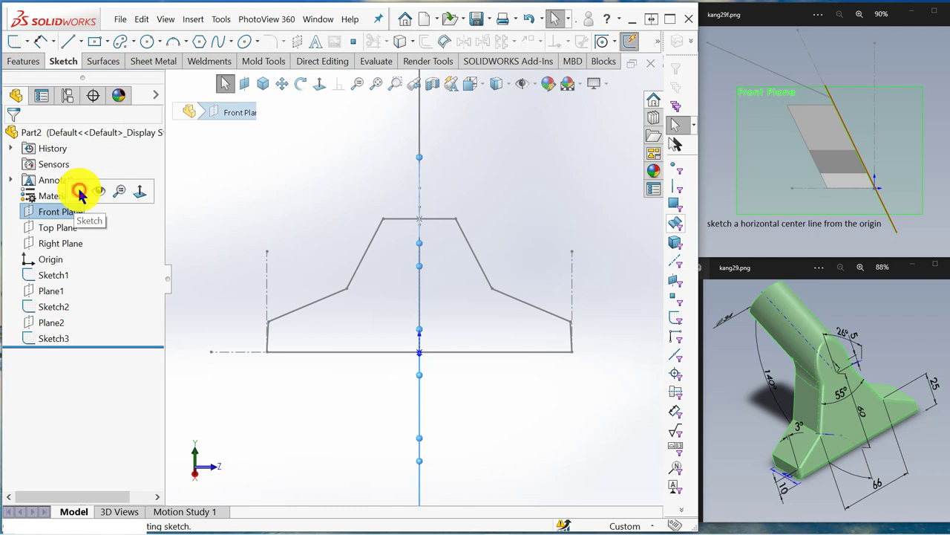
{"action": "left_click", "coordinate": [80, 193]}
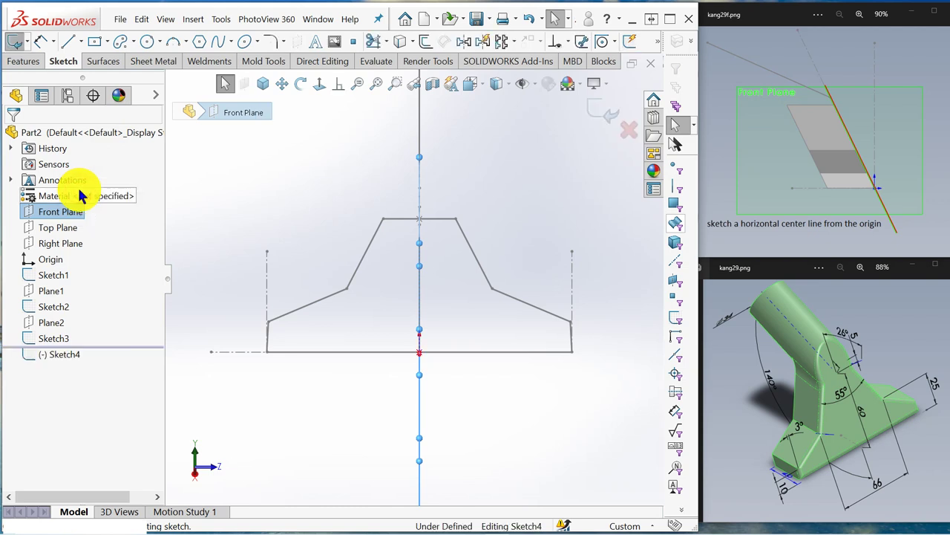
{"action": "left_click", "coordinate": [321, 85]}
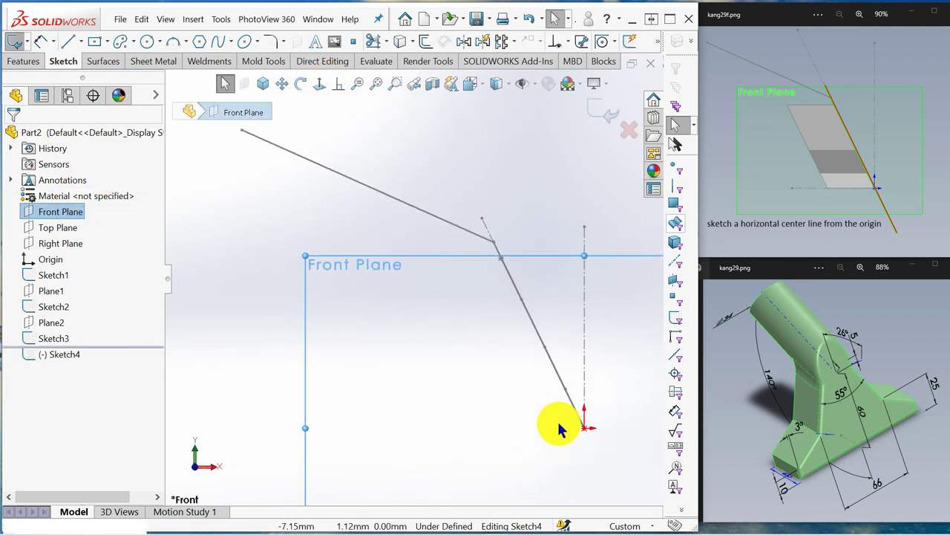
{"action": "left_click", "coordinate": [83, 43]}
{"action": "left_click", "coordinate": [97, 77]}
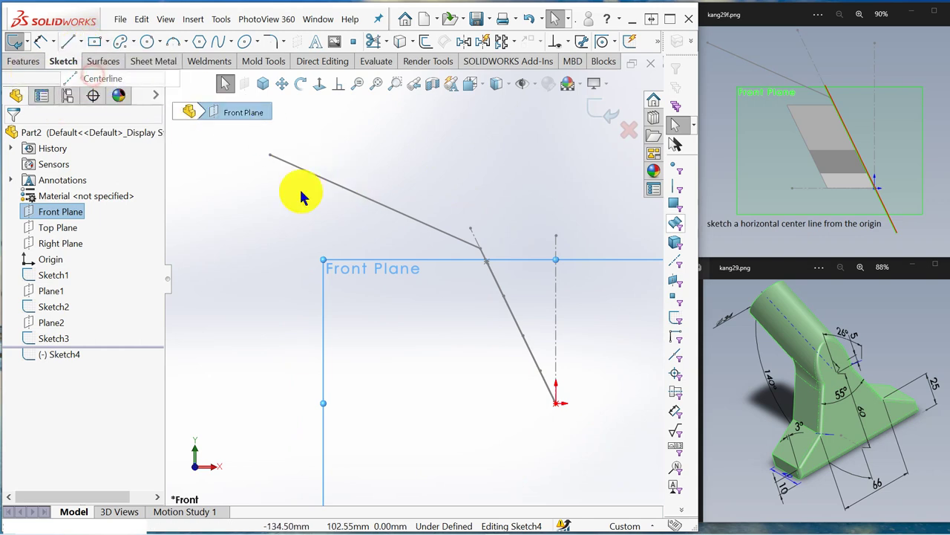
{"action": "left_click", "coordinate": [556, 403]}
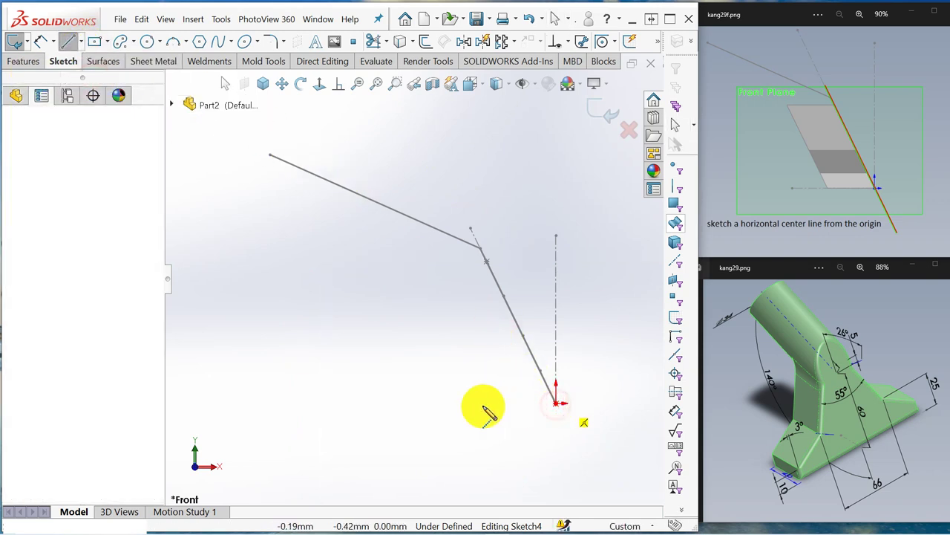
{"action": "left_click", "coordinate": [435, 404]}
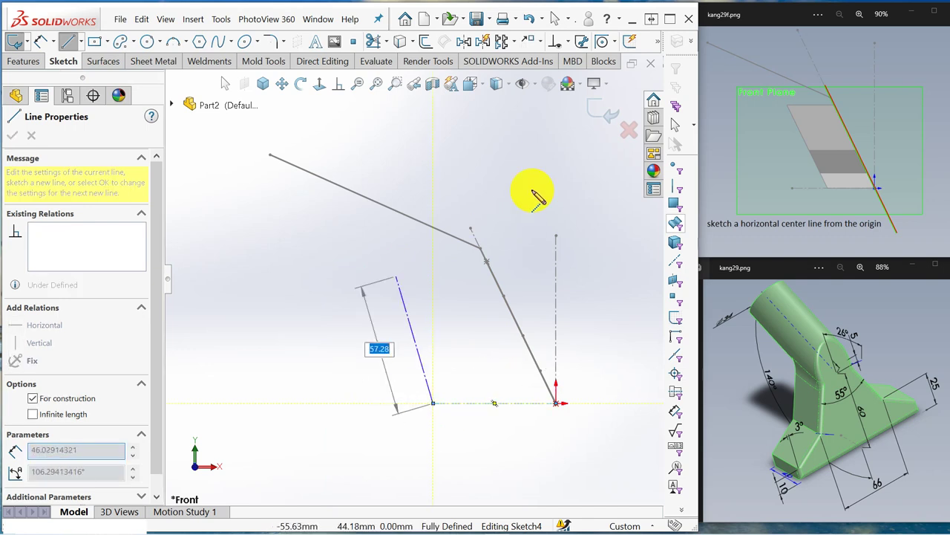
{"action": "key", "text": "Escape"}
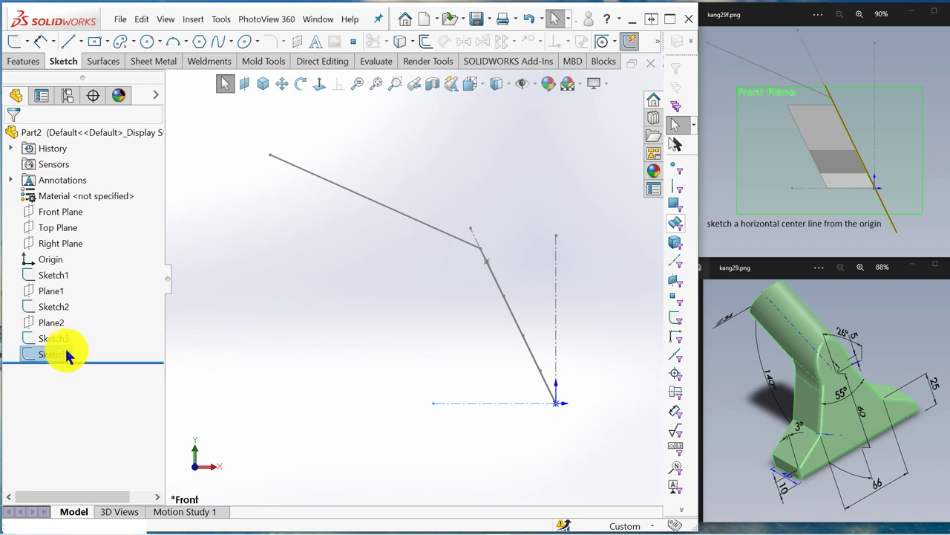
Start a blind boss extrude of the base profile sketch, directed along the horizontal centerline
{"action": "left_click", "coordinate": [58, 344]}
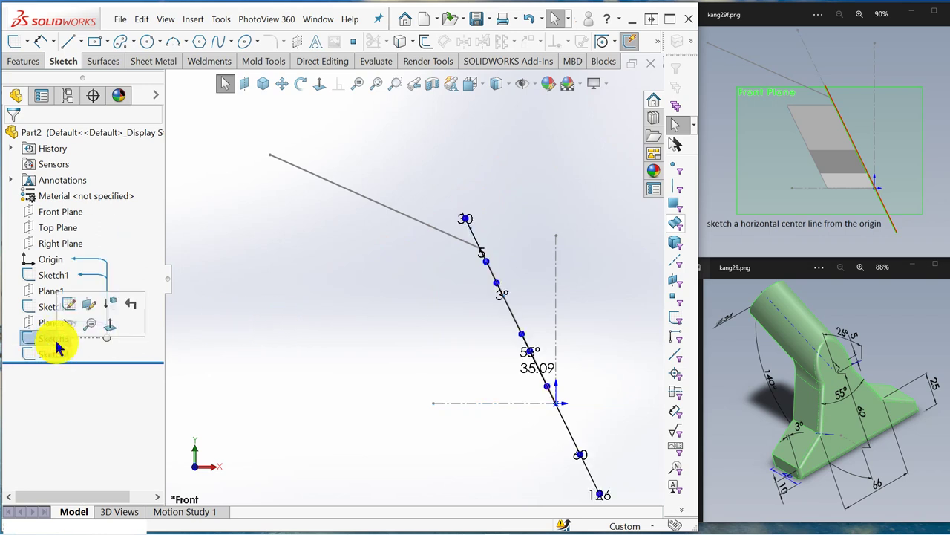
{"action": "left_click", "coordinate": [24, 64]}
{"action": "left_click", "coordinate": [11, 43]}
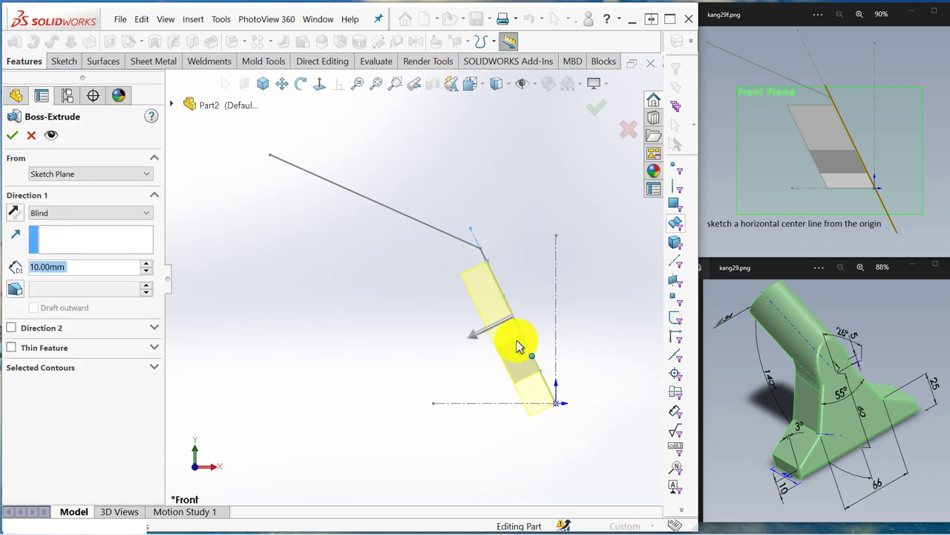
{"action": "left_click", "coordinate": [940, 148]}
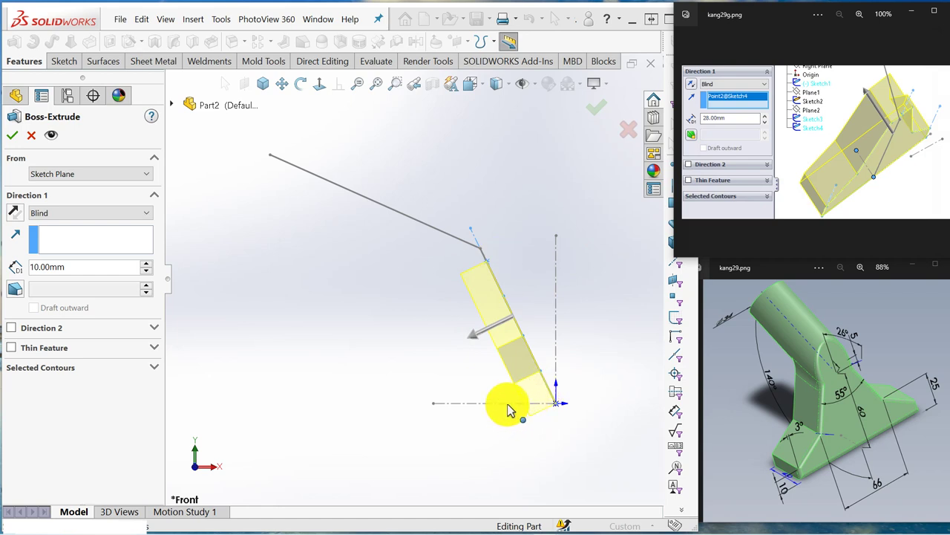
{"action": "scroll", "coordinate": [471, 399], "scroll_direction": "down", "scroll_amount": 2}
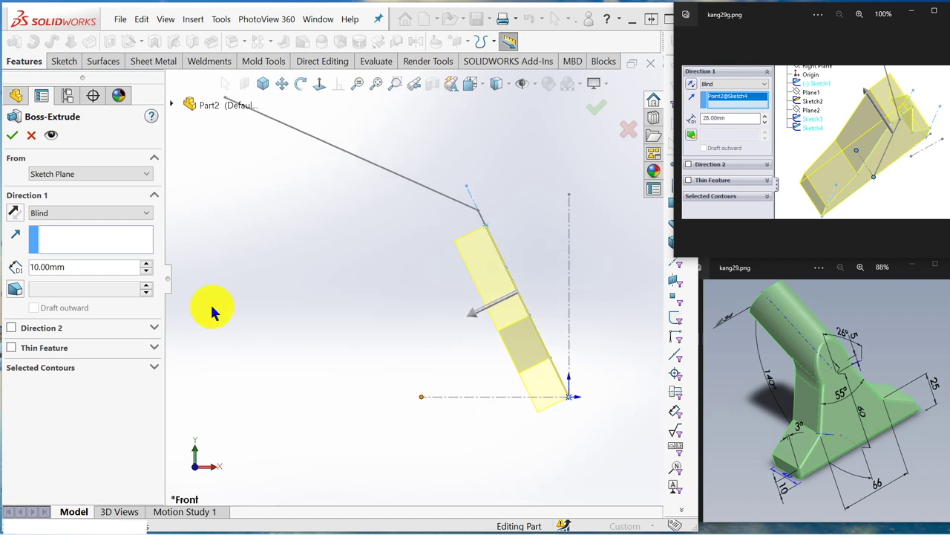
{"action": "left_click", "coordinate": [65, 242]}
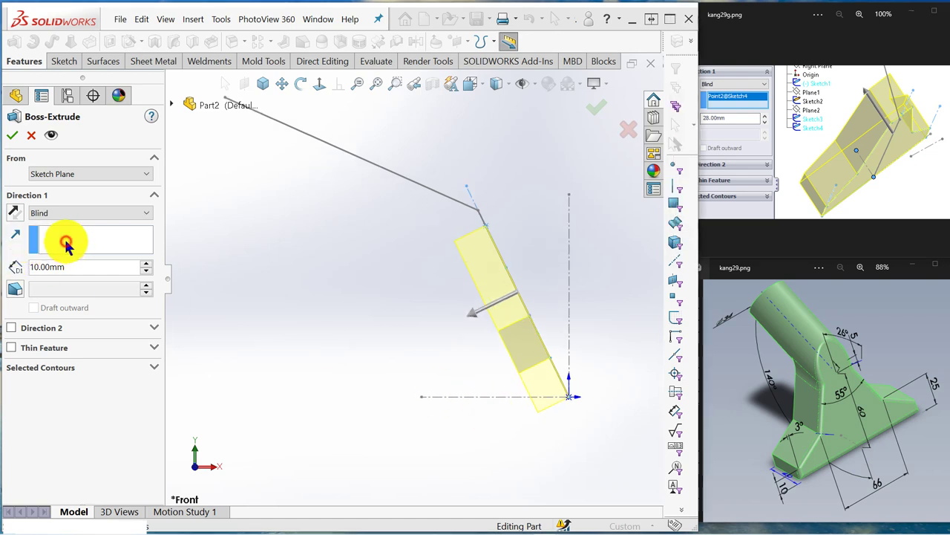
{"action": "left_click", "coordinate": [439, 397]}
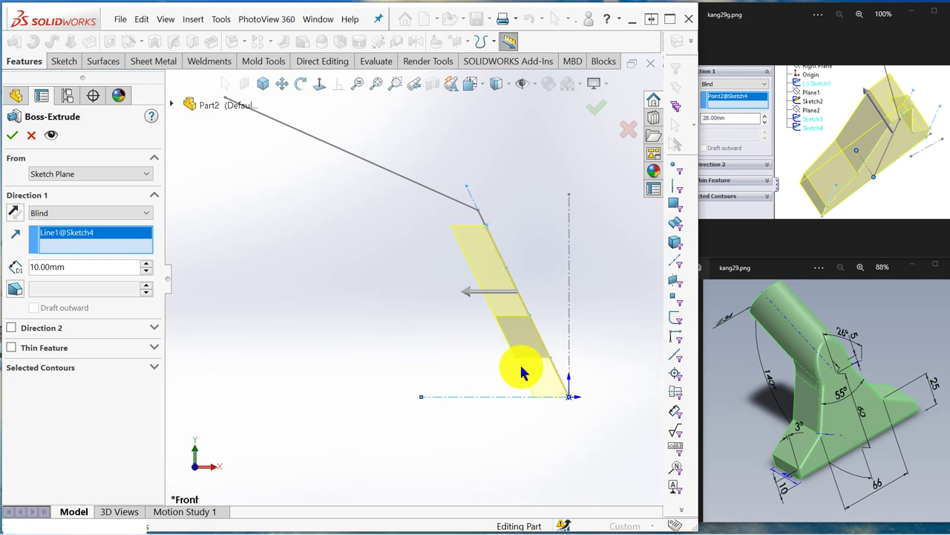
Set the extrusion depth to 28 mm and complete the base extrude
{"action": "left_click_drag", "start_coordinate": [74, 268], "coordinate": [46, 267]}
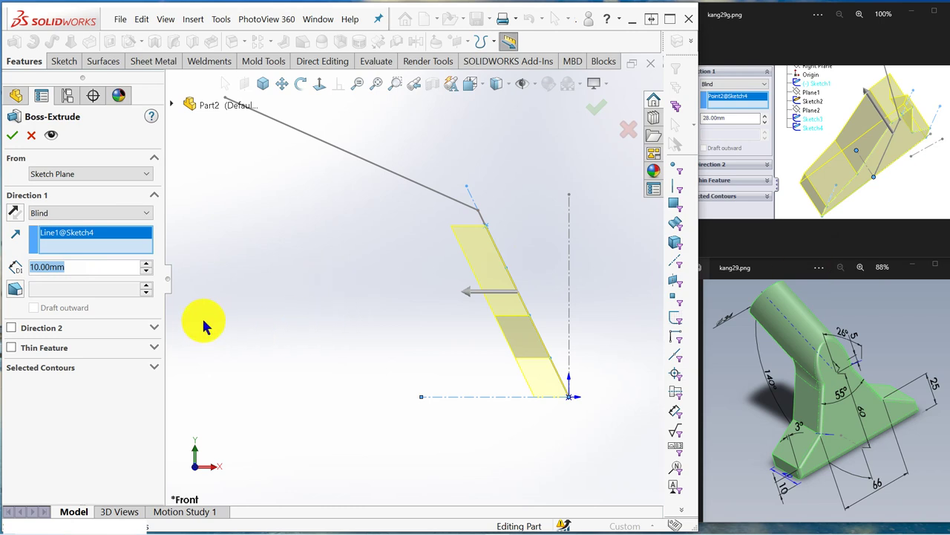
{"action": "type", "text": "28"}
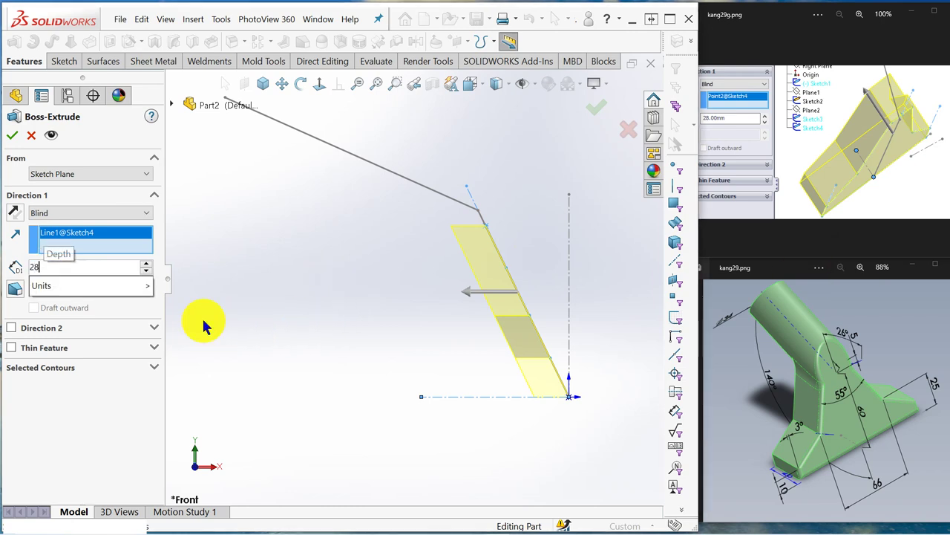
{"action": "key", "text": "Return"}
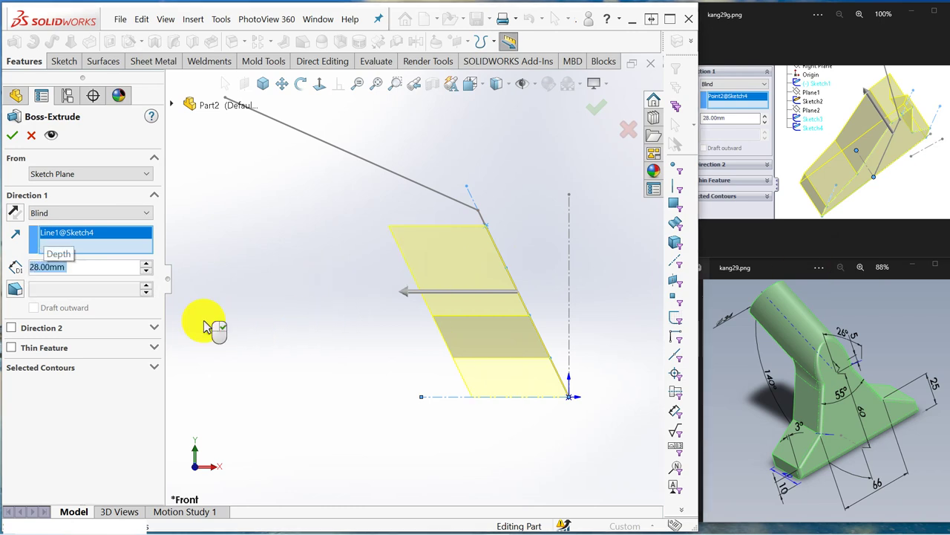
{"action": "left_click", "coordinate": [13, 136]}
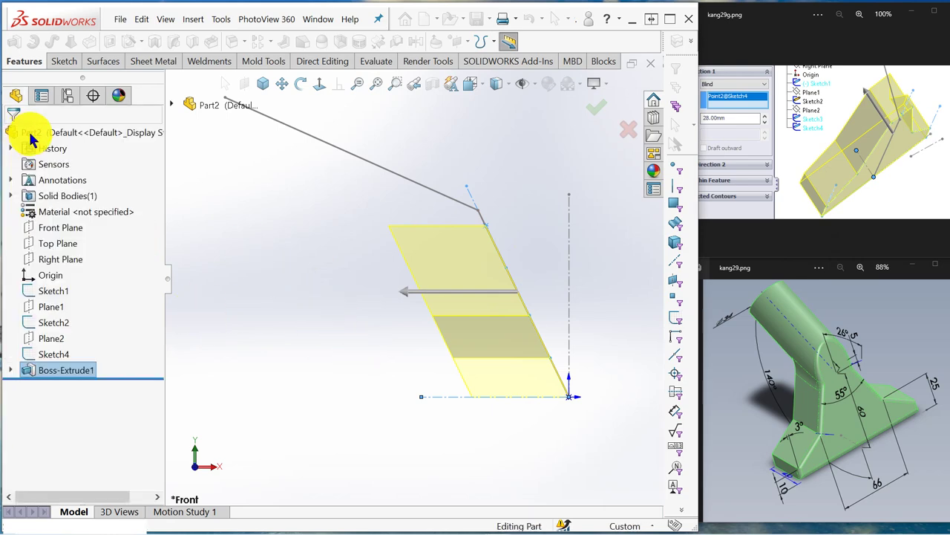
{"action": "left_click", "coordinate": [266, 86]}
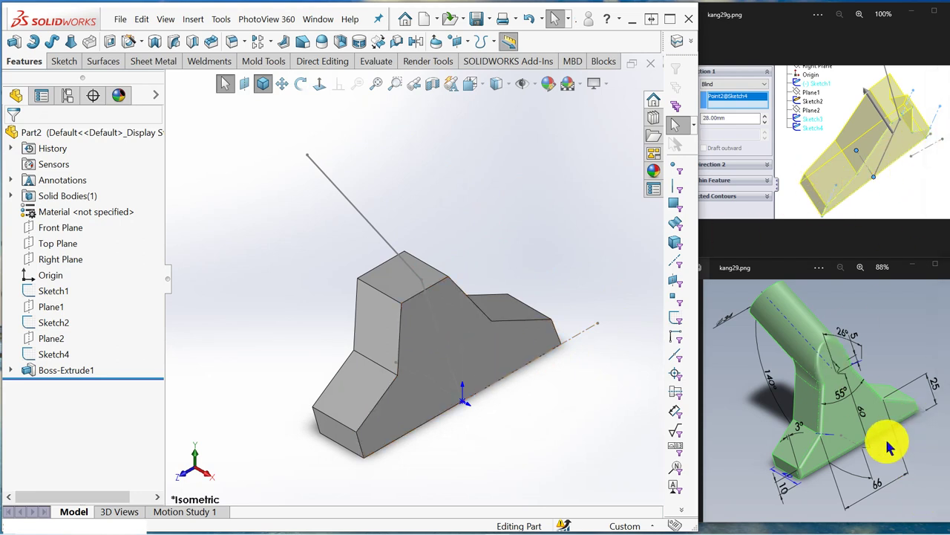
Start a sketch on Plane1 and draw a circle about 41 mm in diameter, centered on the vertical line close to the sketch origin
{"action": "left_click", "coordinate": [942, 148]}
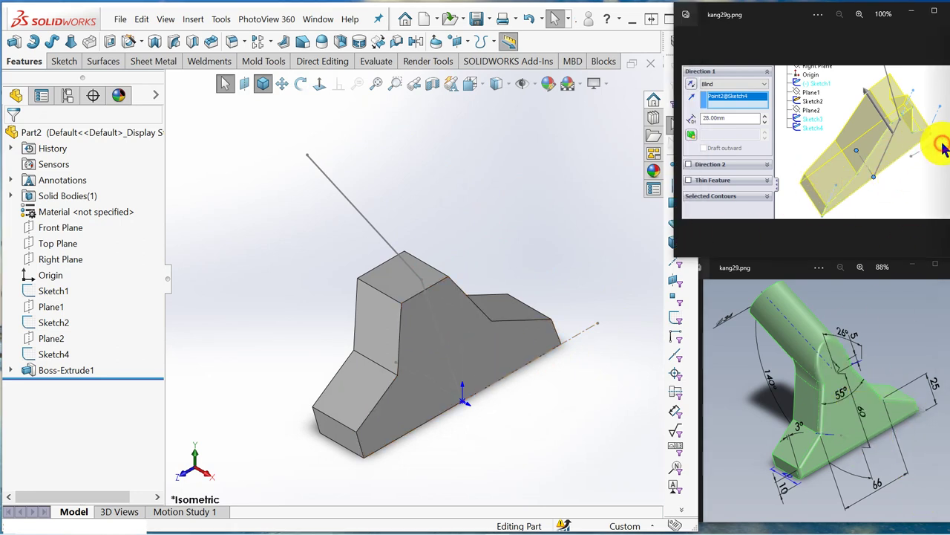
{"action": "left_click", "coordinate": [940, 146]}
{"action": "left_click", "coordinate": [940, 146]}
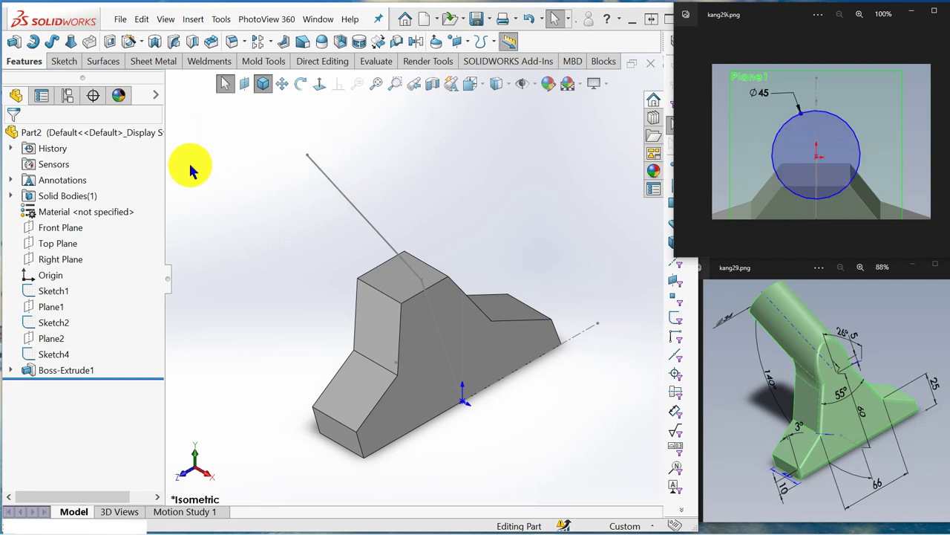
{"action": "left_click", "coordinate": [60, 309]}
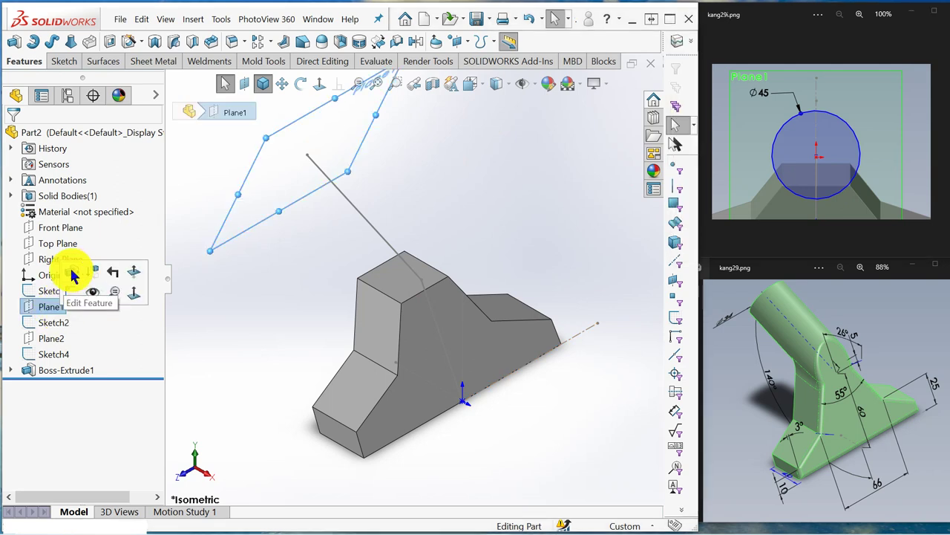
{"action": "left_click", "coordinate": [74, 299]}
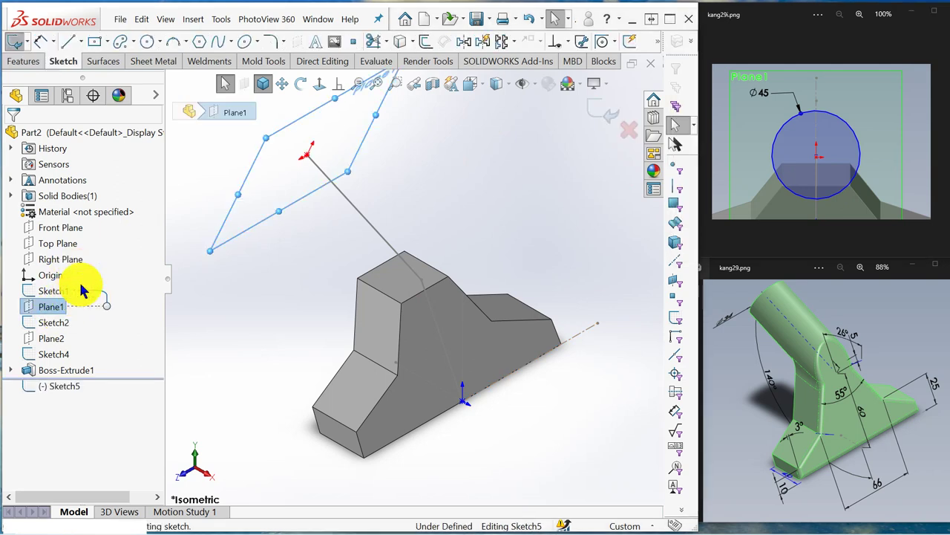
{"action": "left_click", "coordinate": [321, 86]}
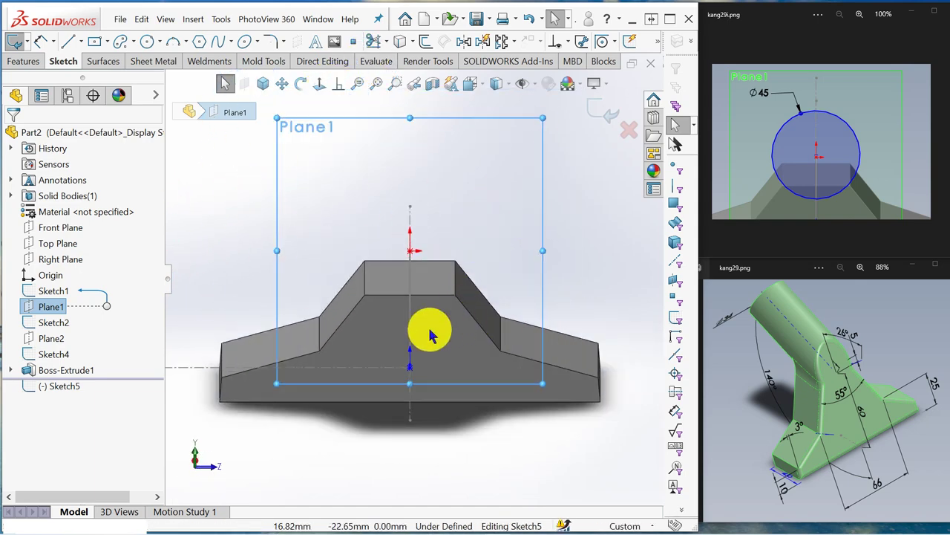
{"action": "scroll", "coordinate": [427, 334], "scroll_direction": "down", "scroll_amount": 2}
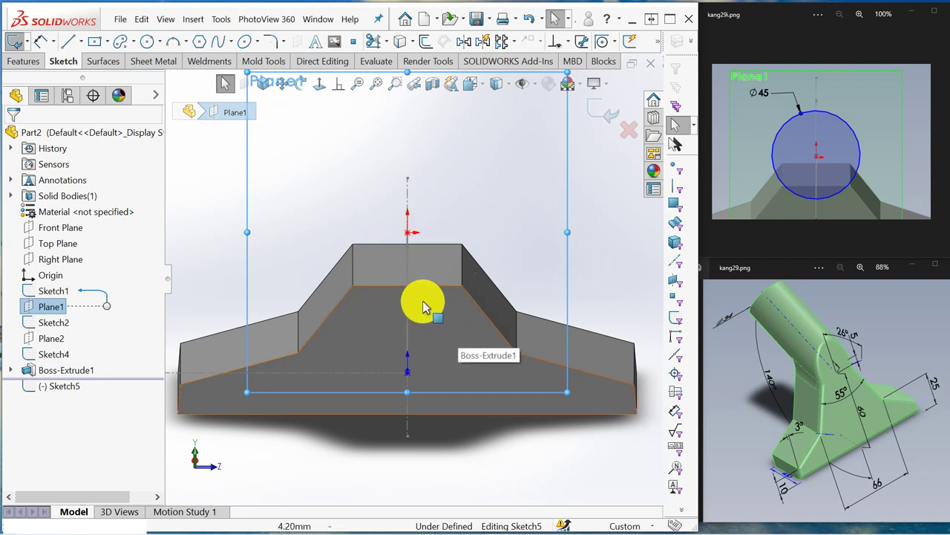
{"action": "left_click", "coordinate": [148, 40]}
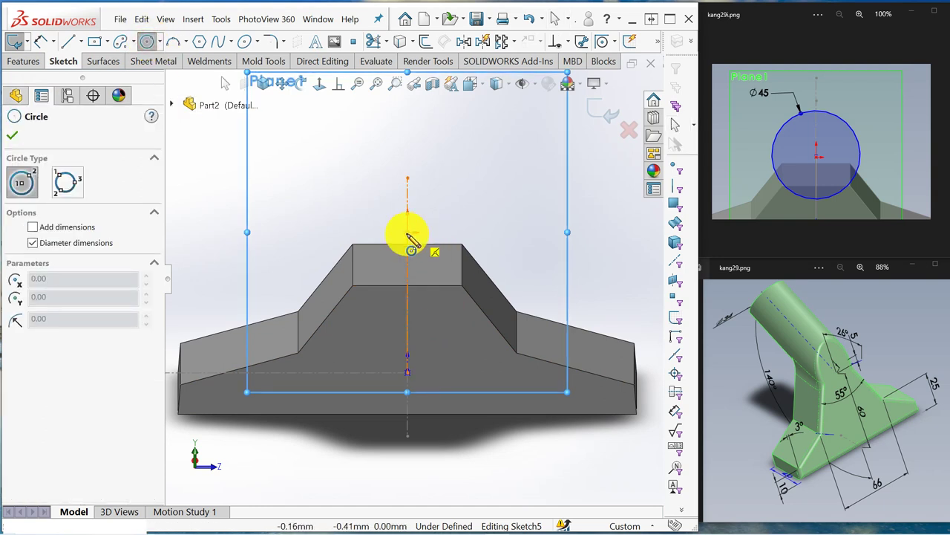
{"action": "left_click", "coordinate": [407, 233]}
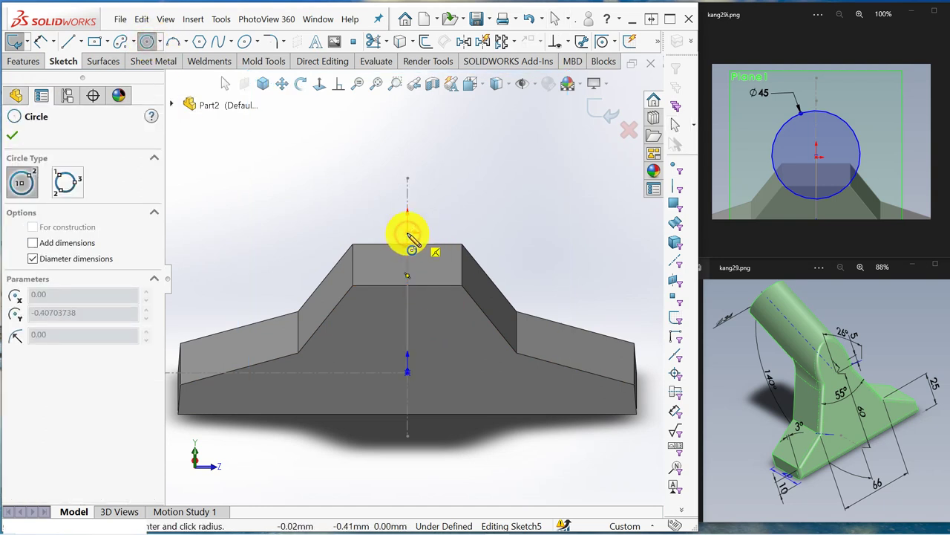
{"action": "left_click", "coordinate": [463, 287]}
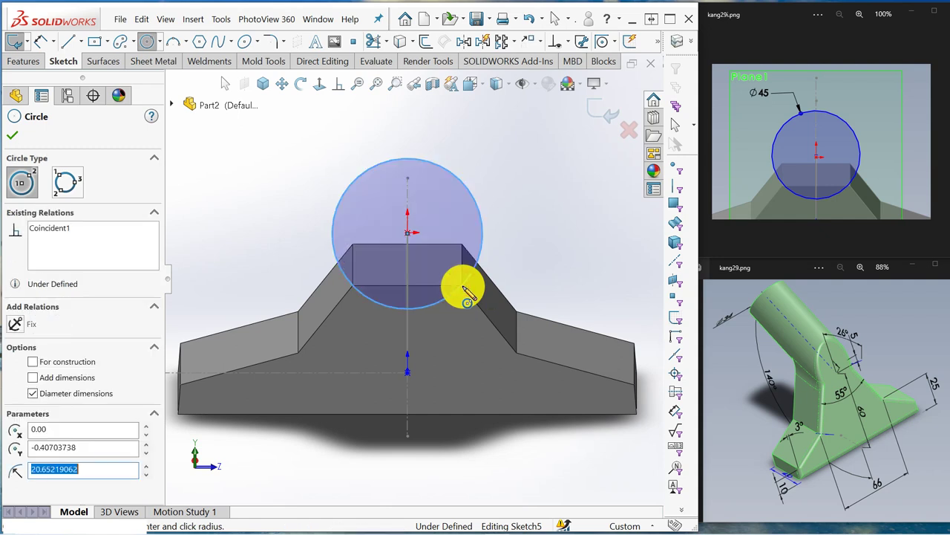
{"action": "left_click", "coordinate": [13, 139]}
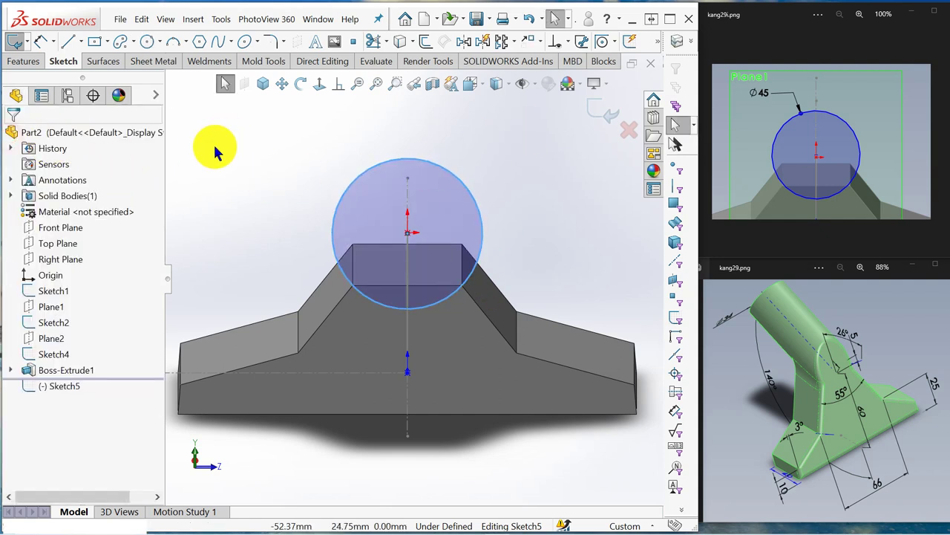
Dimension the circle's diameter as 40 mm and exit the sketch
{"action": "left_click", "coordinate": [40, 41]}
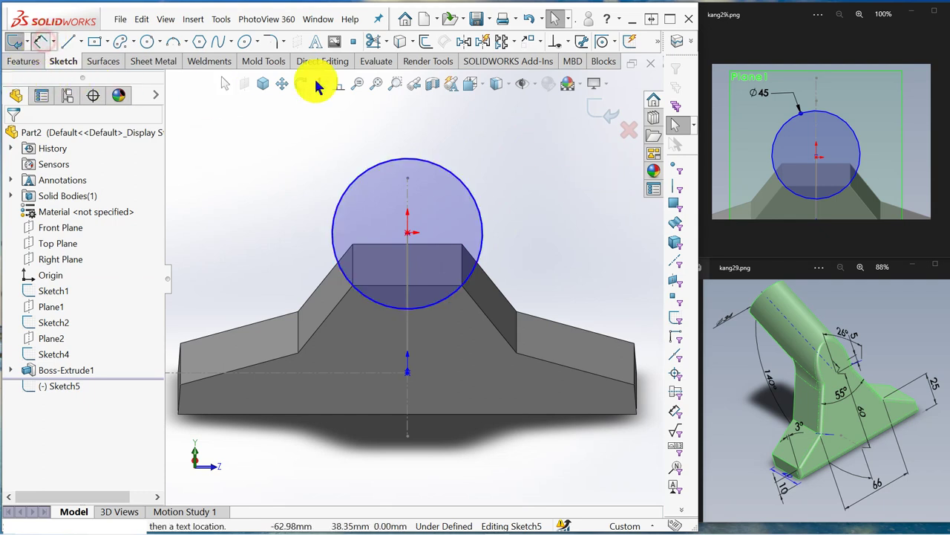
{"action": "left_click", "coordinate": [476, 204]}
{"action": "left_click", "coordinate": [551, 148]}
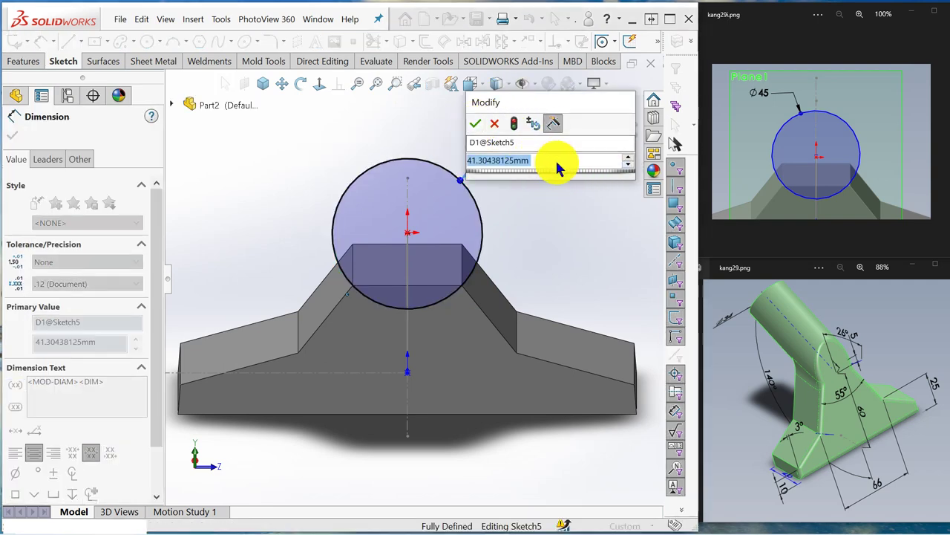
{"action": "type", "text": "40"}
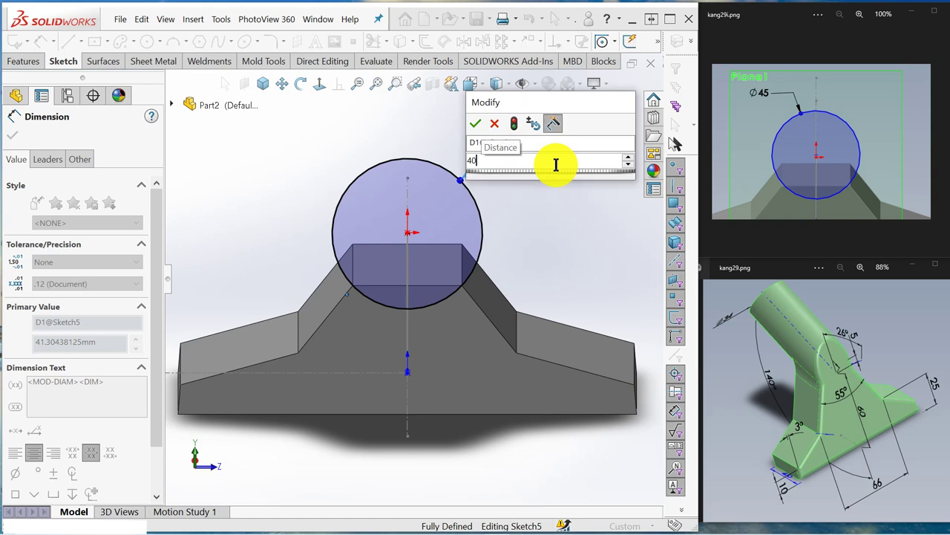
{"action": "key", "text": "Return"}
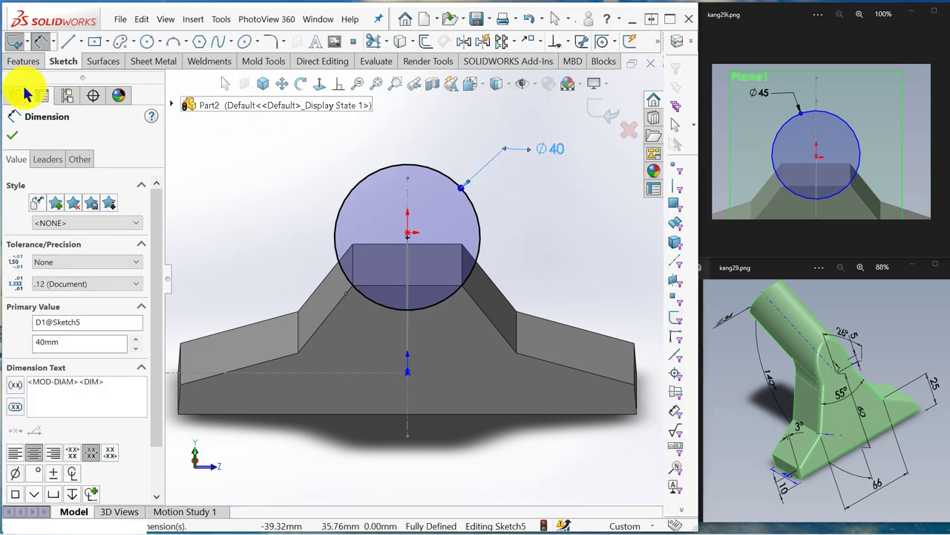
{"action": "left_click", "coordinate": [13, 138]}
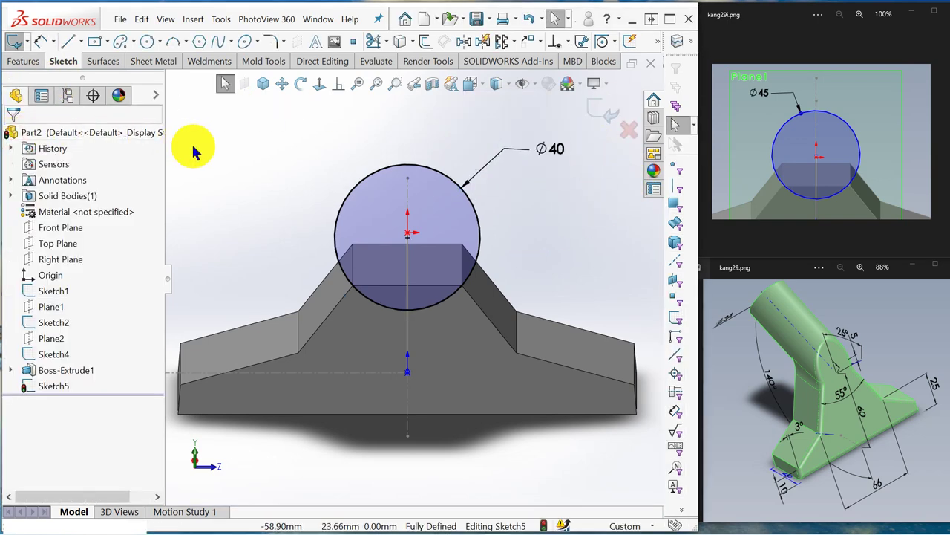
{"action": "middle_click_drag", "start_coordinate": [556, 250], "coordinate": [534, 193]}
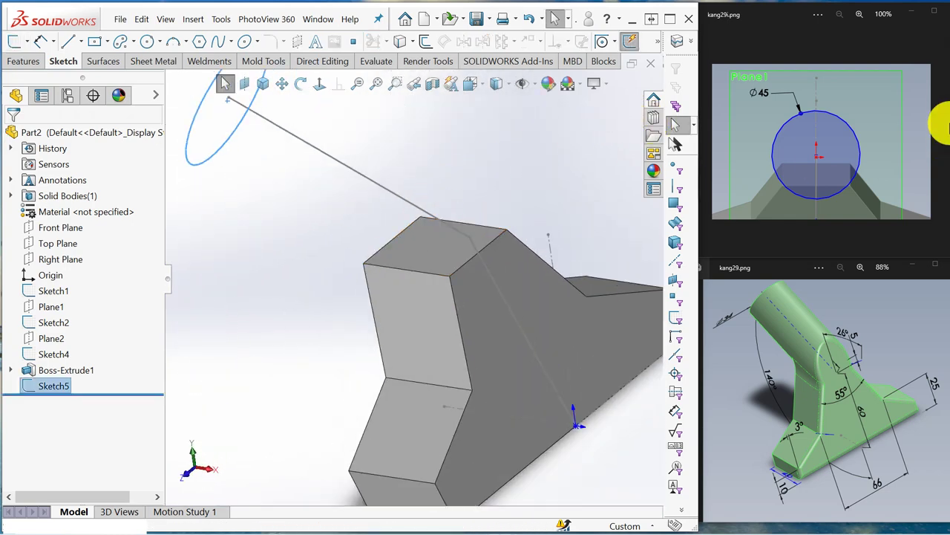
Extrude the 40 mm circle sketch up to the flat front face of the flared base, merging the result
{"action": "left_click", "coordinate": [944, 152]}
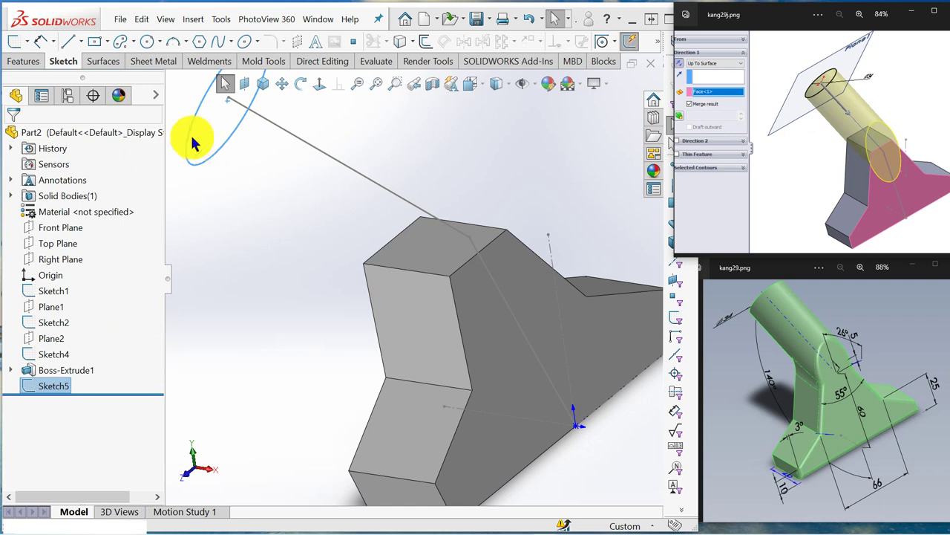
{"action": "left_click", "coordinate": [24, 62]}
{"action": "left_click", "coordinate": [16, 42]}
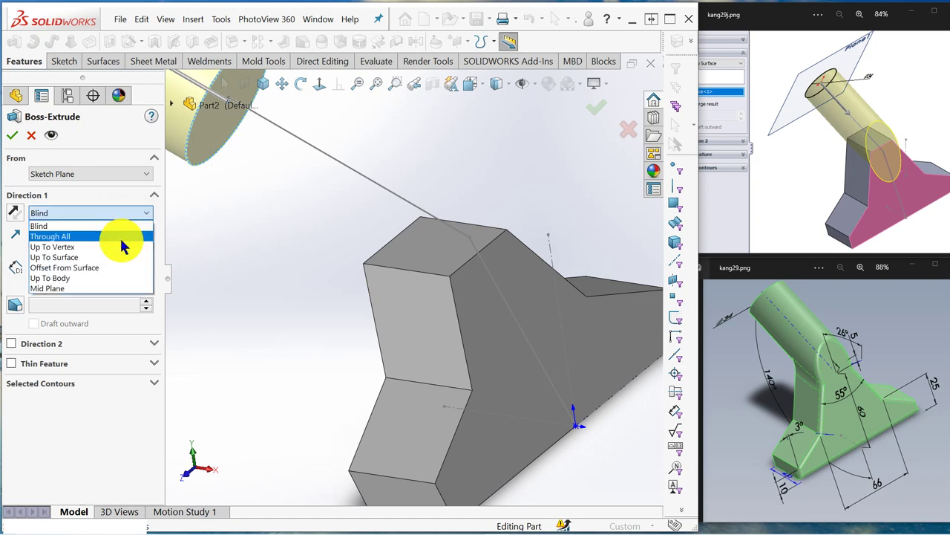
{"action": "left_click", "coordinate": [112, 255]}
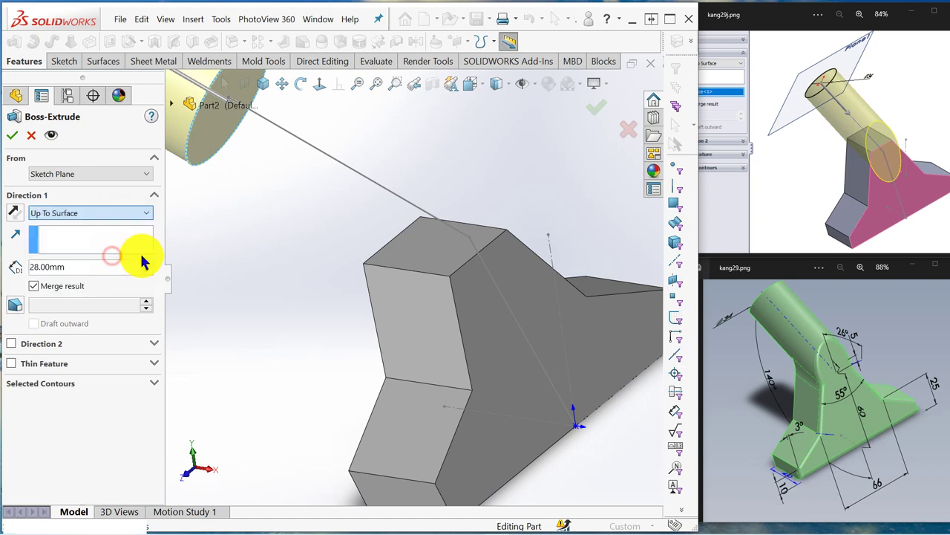
{"action": "left_click", "coordinate": [508, 317]}
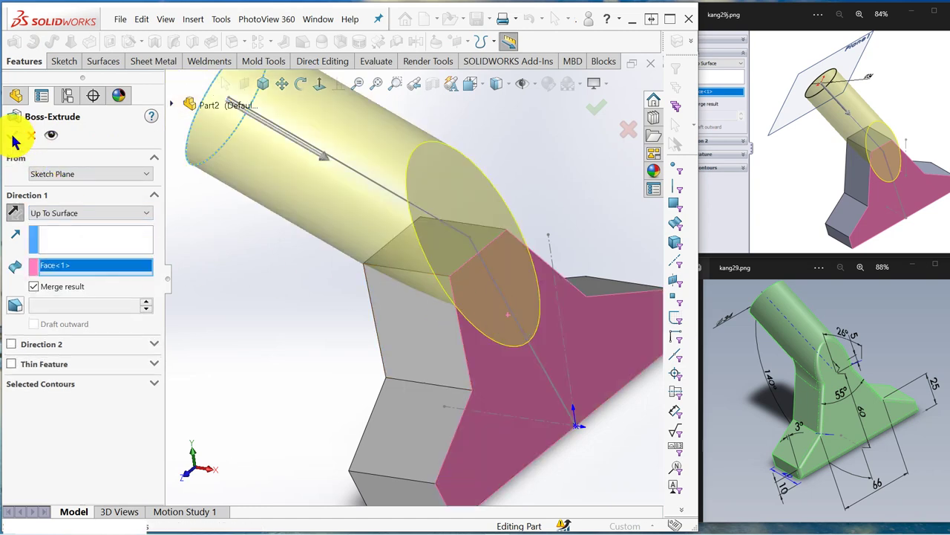
{"action": "key", "text": "Return"}
{"action": "middle_click_drag", "start_coordinate": [250, 269], "coordinate": [297, 252]}
{"action": "key", "text": "Escape"}
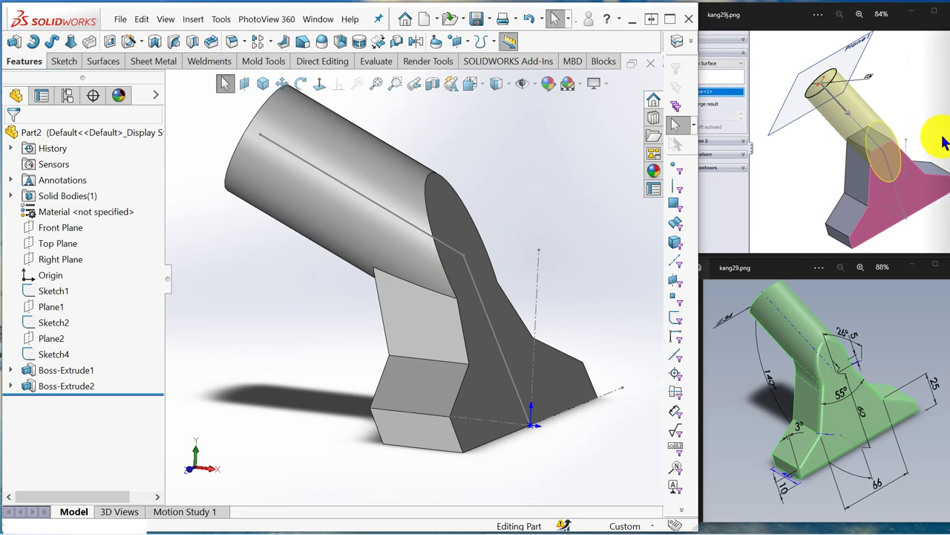
Fillet the edges around the flat front face of the base and tube with a 3 mm radius
{"action": "left_click", "coordinate": [943, 142]}
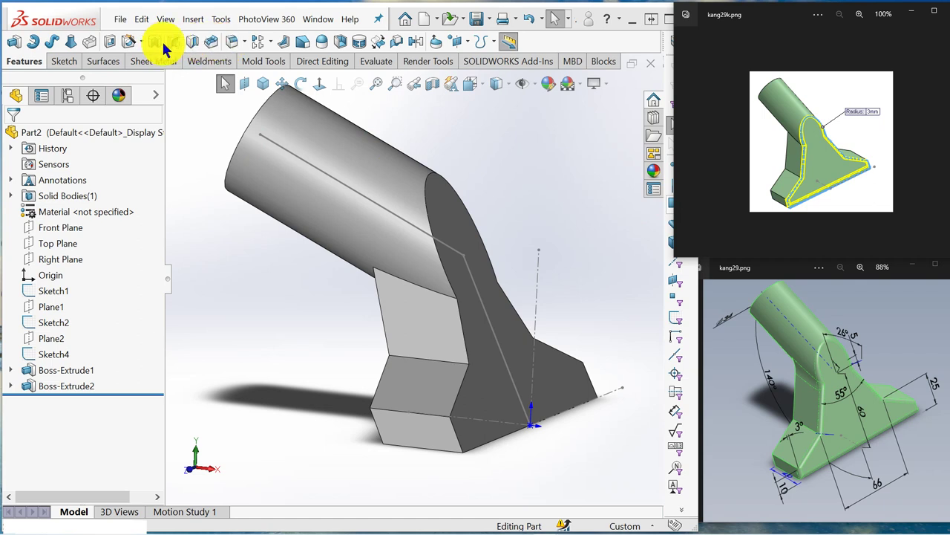
{"action": "left_click", "coordinate": [230, 41]}
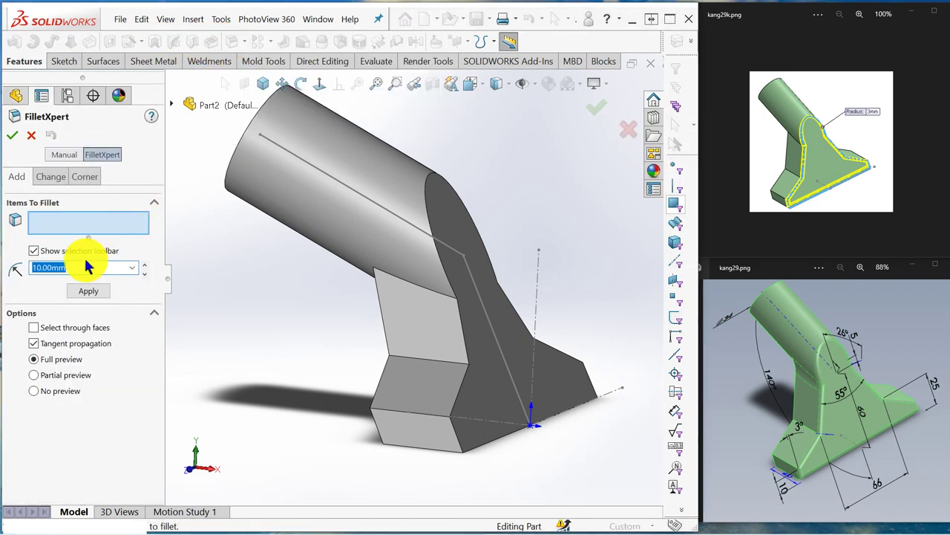
{"action": "type", "text": "3"}
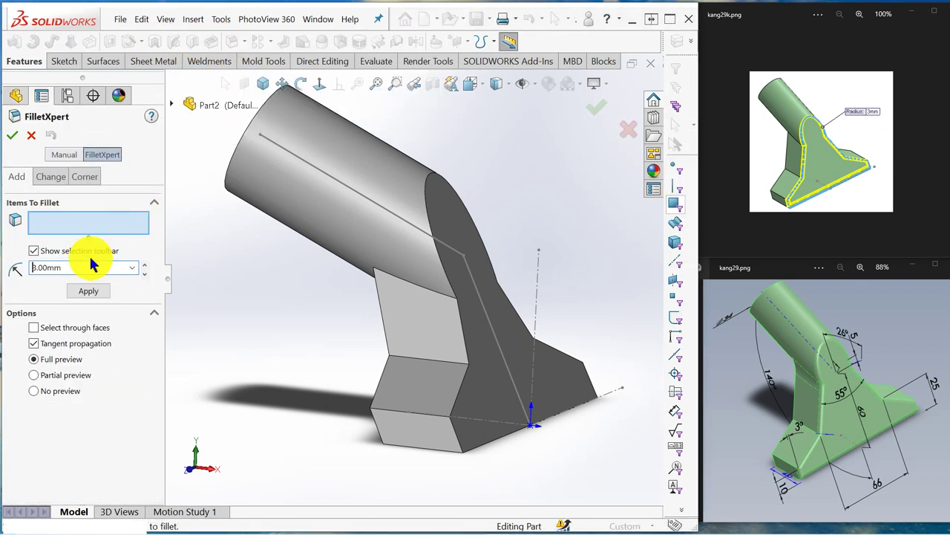
{"action": "left_click", "coordinate": [434, 234]}
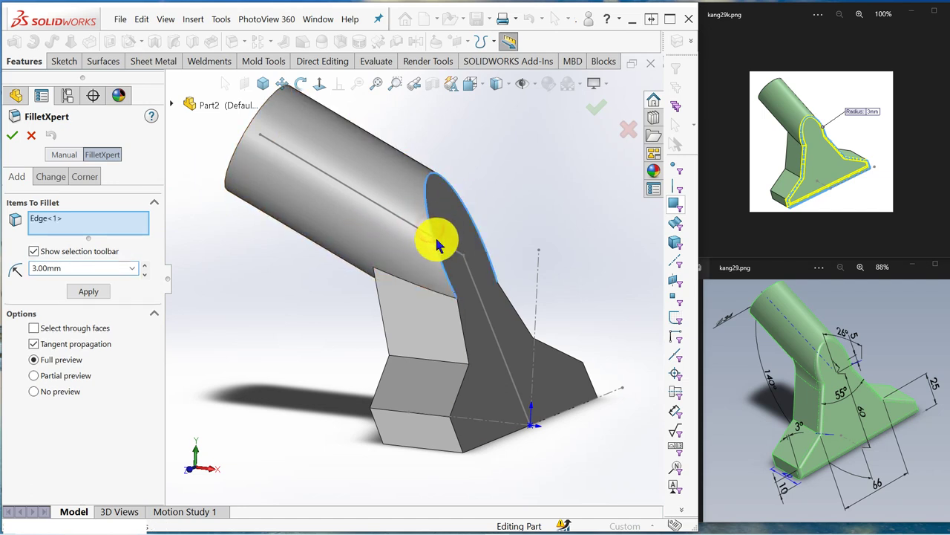
{"action": "left_click", "coordinate": [460, 324]}
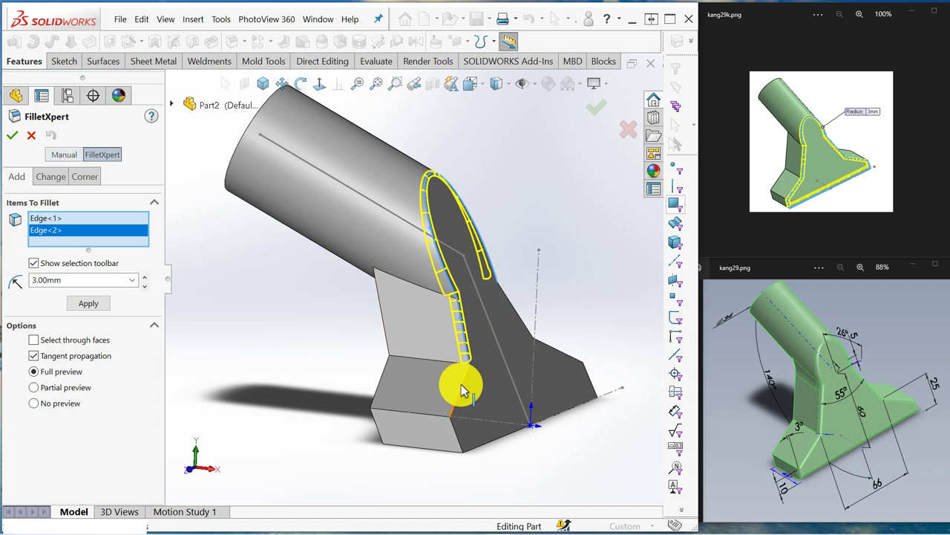
{"action": "left_click", "coordinate": [460, 408]}
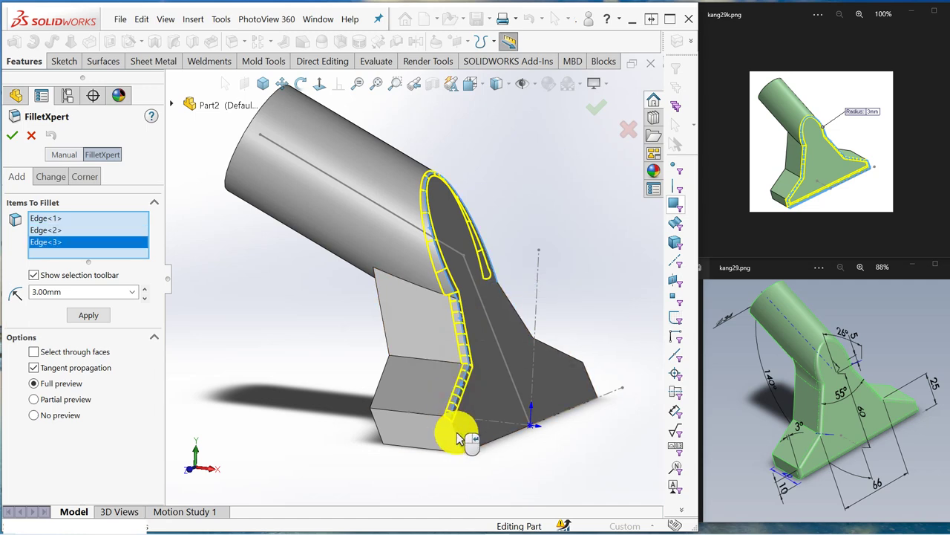
{"action": "left_click", "coordinate": [458, 438]}
{"action": "left_click", "coordinate": [487, 442]}
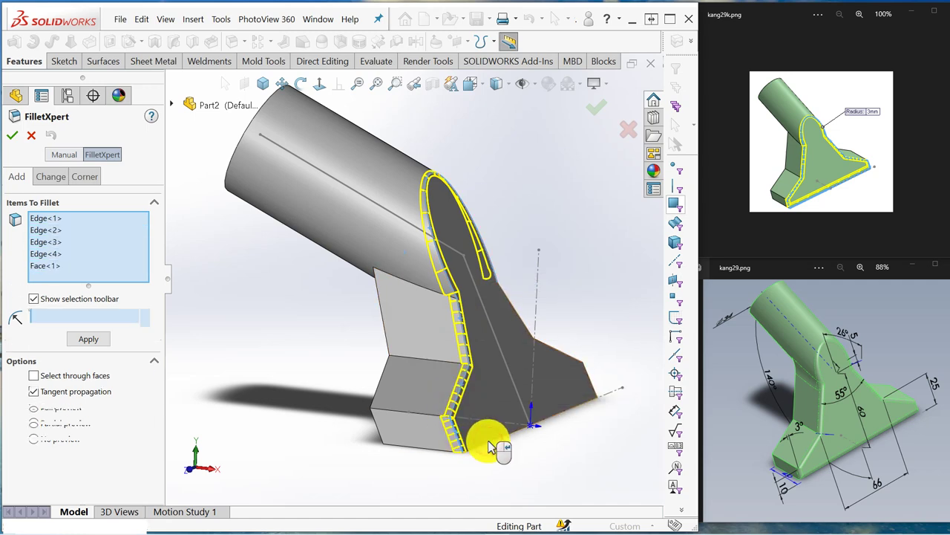
{"action": "middle_click_drag", "start_coordinate": [612, 221], "coordinate": [632, 116]}
{"action": "left_click", "coordinate": [598, 104]}
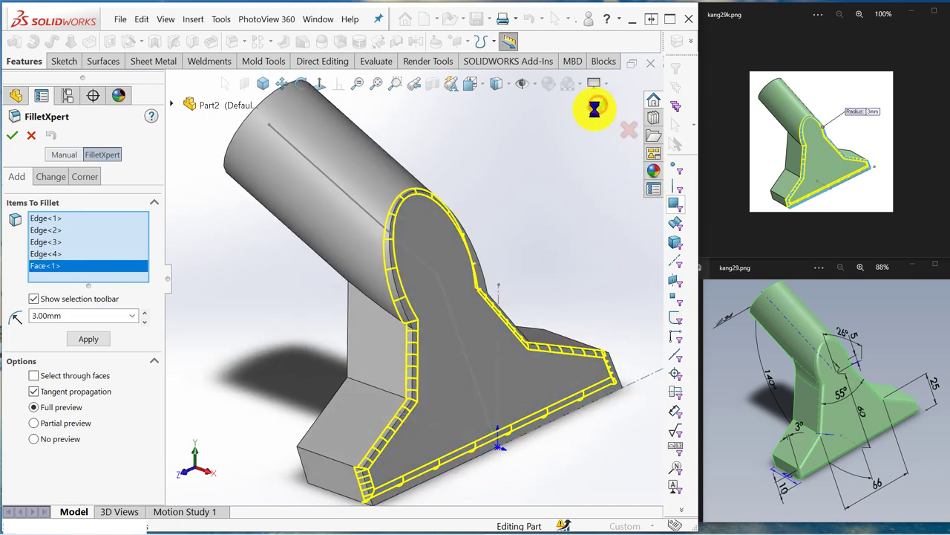
Start a 12 mm fillet and select the edge where the tube meets one side of the base
{"action": "left_click", "coordinate": [937, 151]}
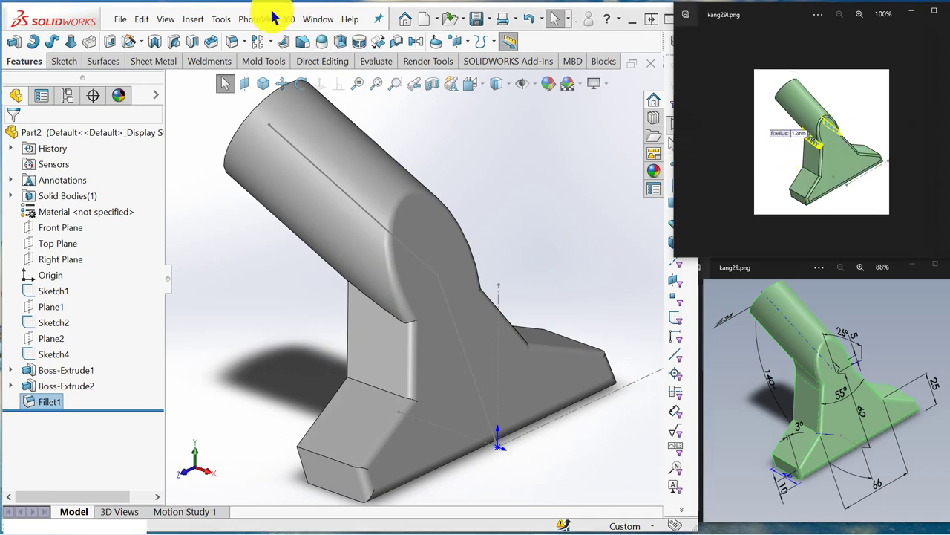
{"action": "left_click", "coordinate": [232, 46]}
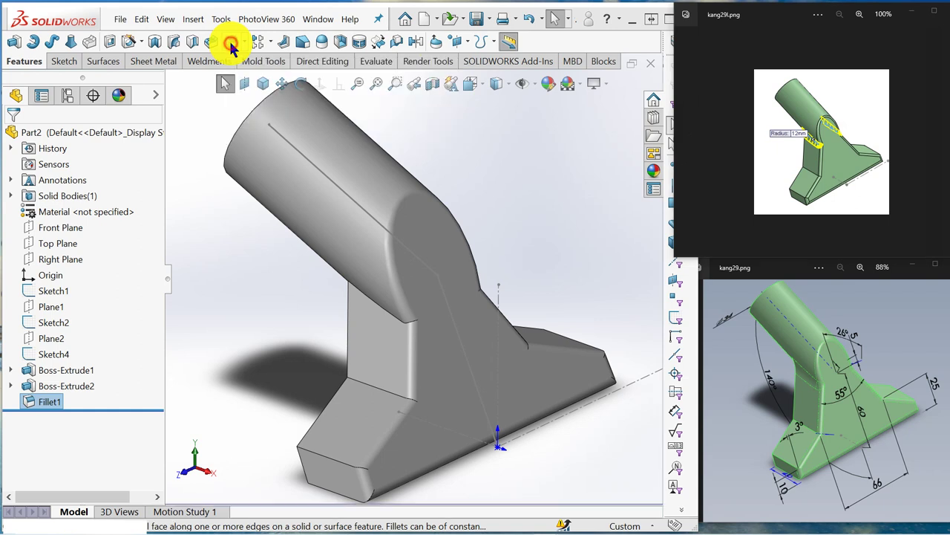
{"action": "double_click", "coordinate": [69, 271]}
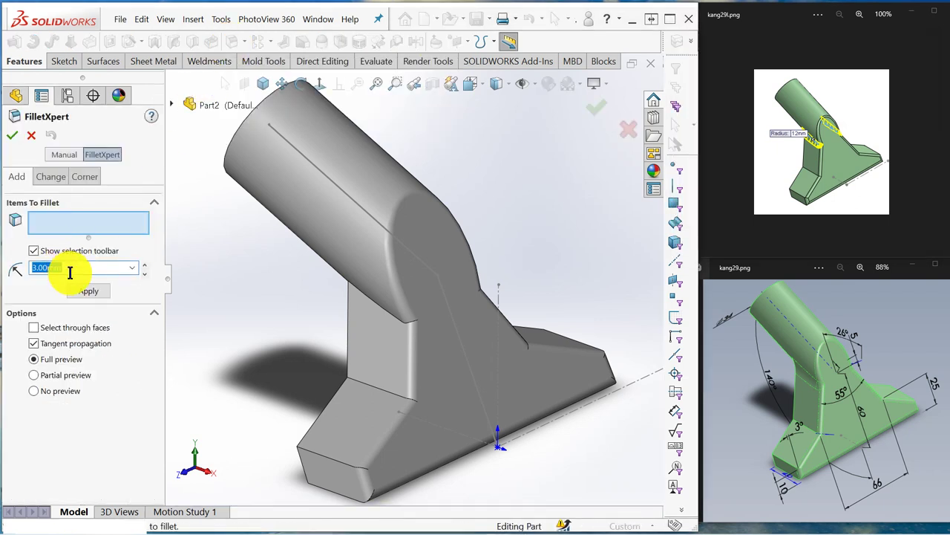
{"action": "type", "text": "12"}
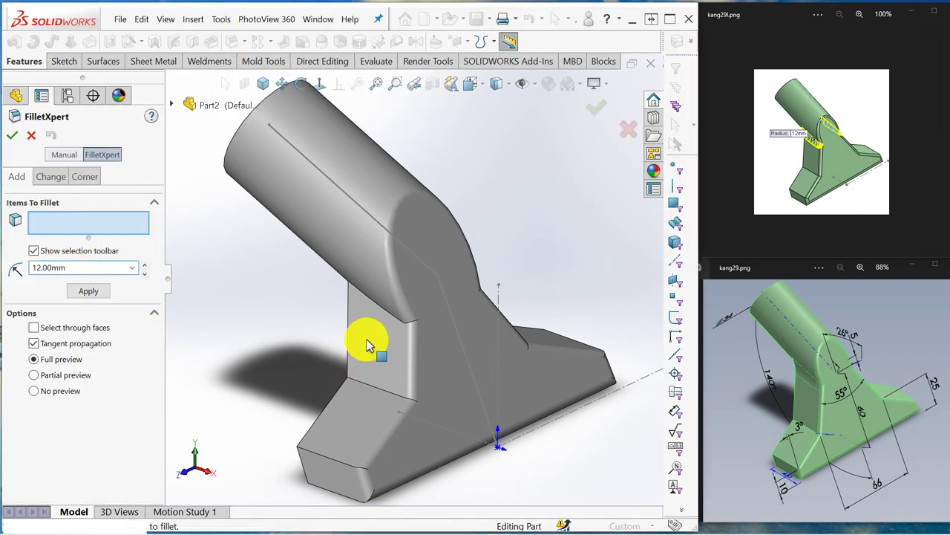
{"action": "left_click", "coordinate": [385, 313]}
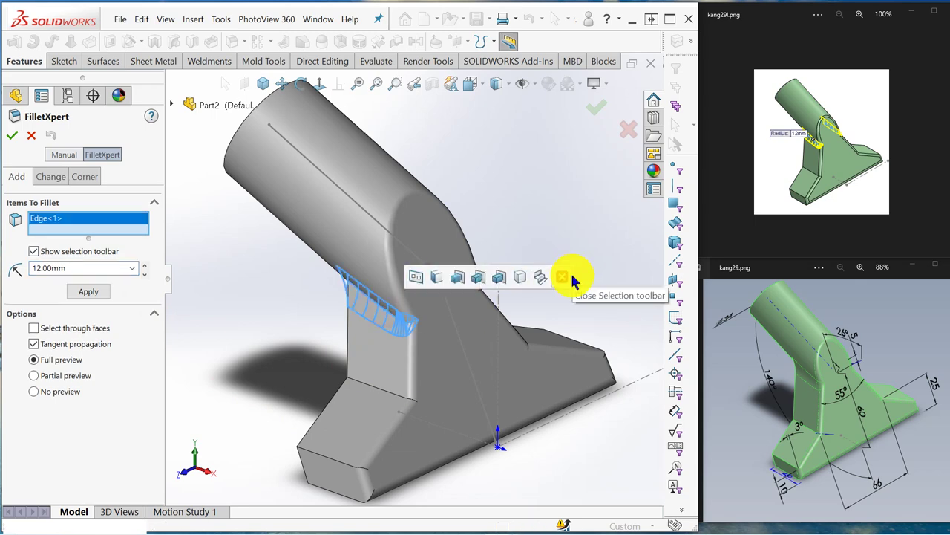
{"action": "middle_click_drag", "start_coordinate": [583, 233], "coordinate": [512, 265]}
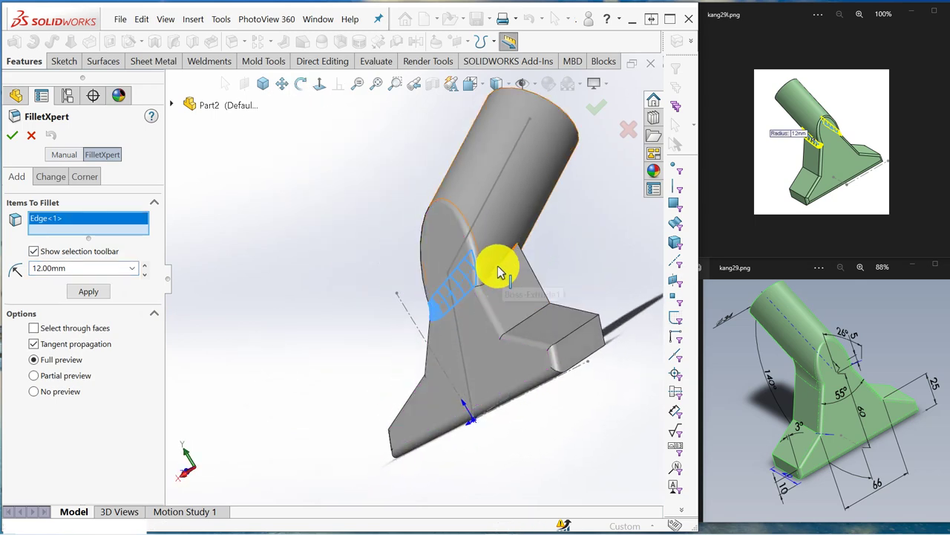
{"action": "left_click", "coordinate": [498, 273]}
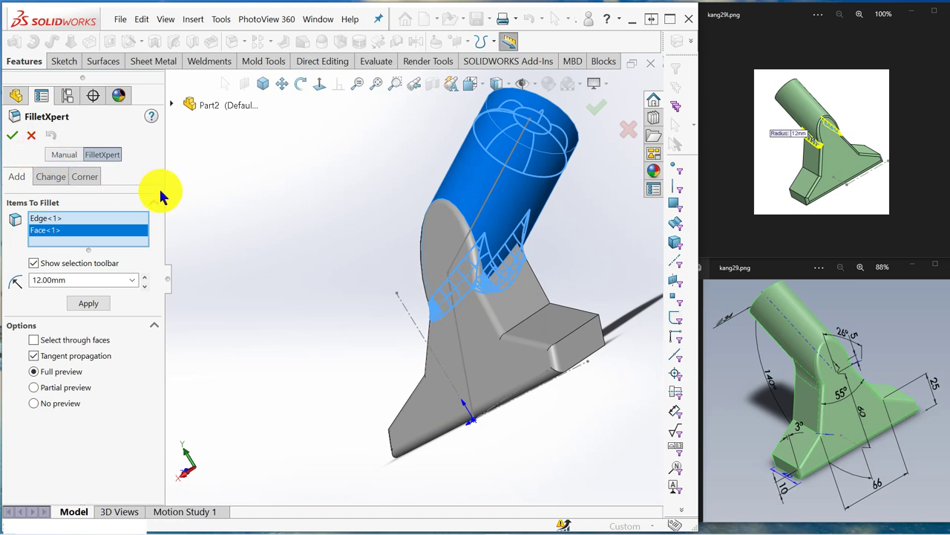
{"action": "right_click", "coordinate": [116, 229]}
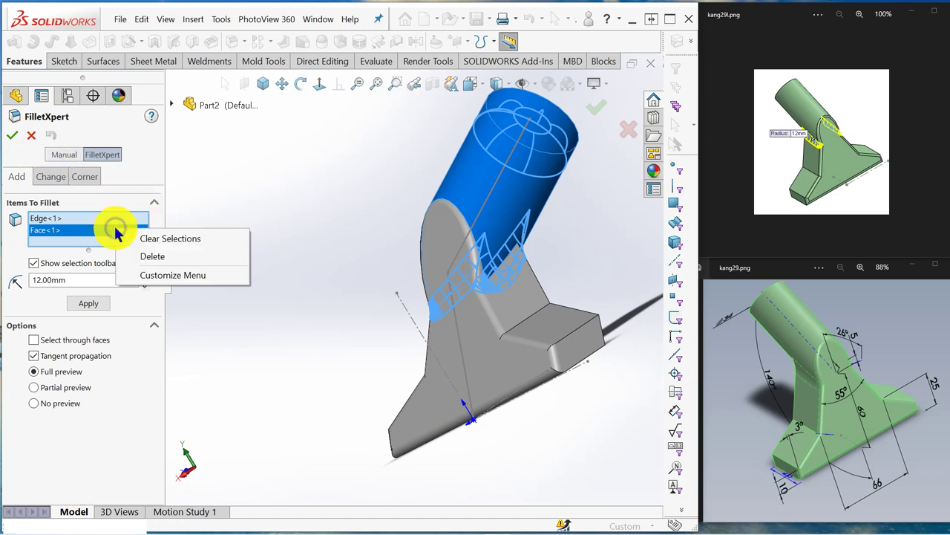
{"action": "left_click", "coordinate": [149, 255]}
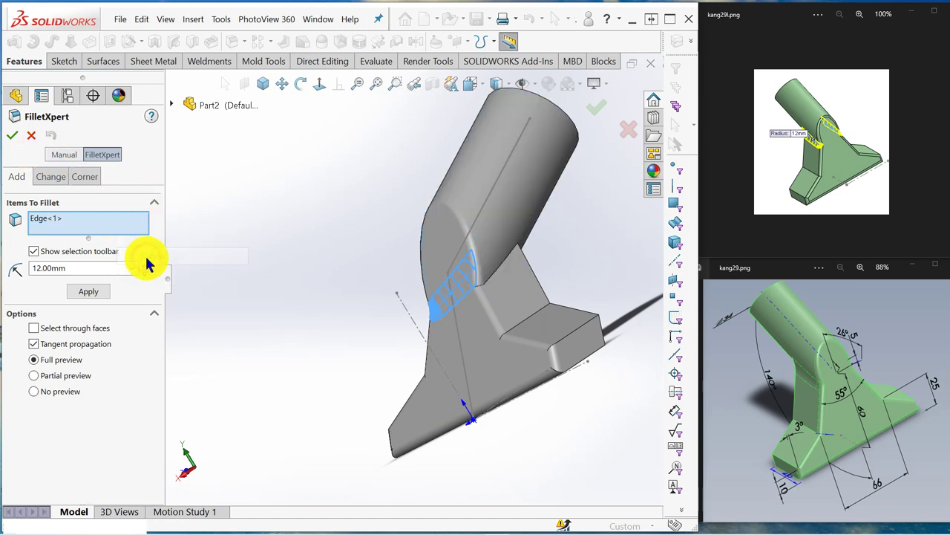
Add the matching tube-to-base edge on the opposite side and complete the 12 mm fillet
{"action": "left_click", "coordinate": [496, 276]}
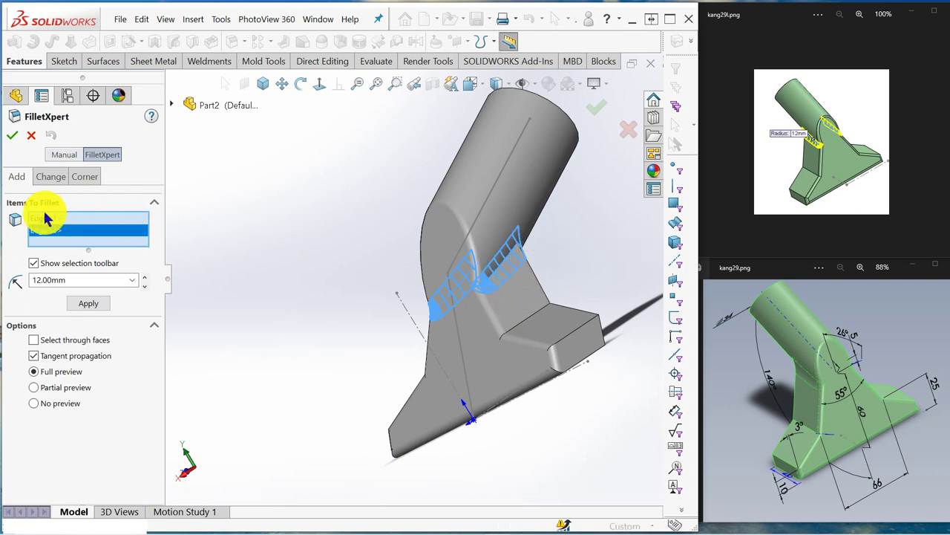
{"action": "left_click", "coordinate": [13, 135]}
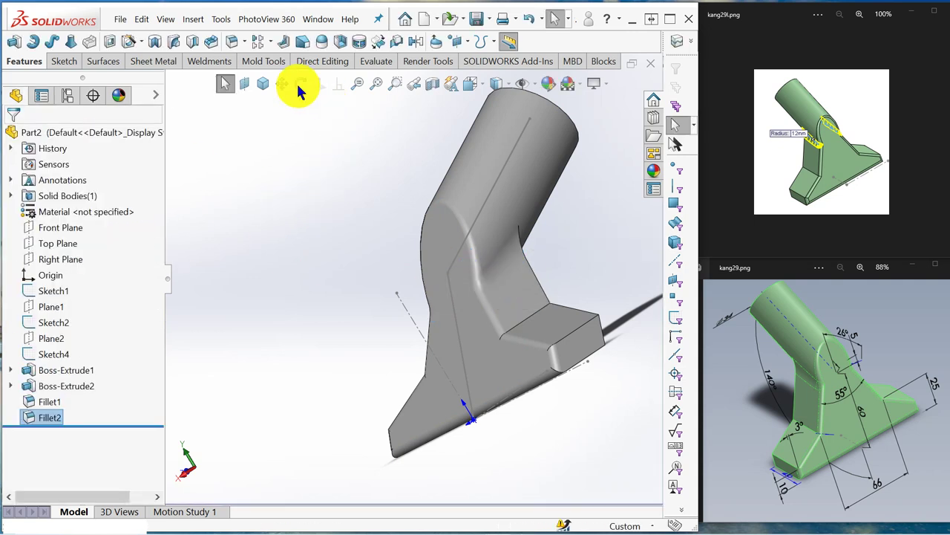
Show the part in isometric view and hide Sketch1 and Sketch2
{"action": "left_click", "coordinate": [262, 87]}
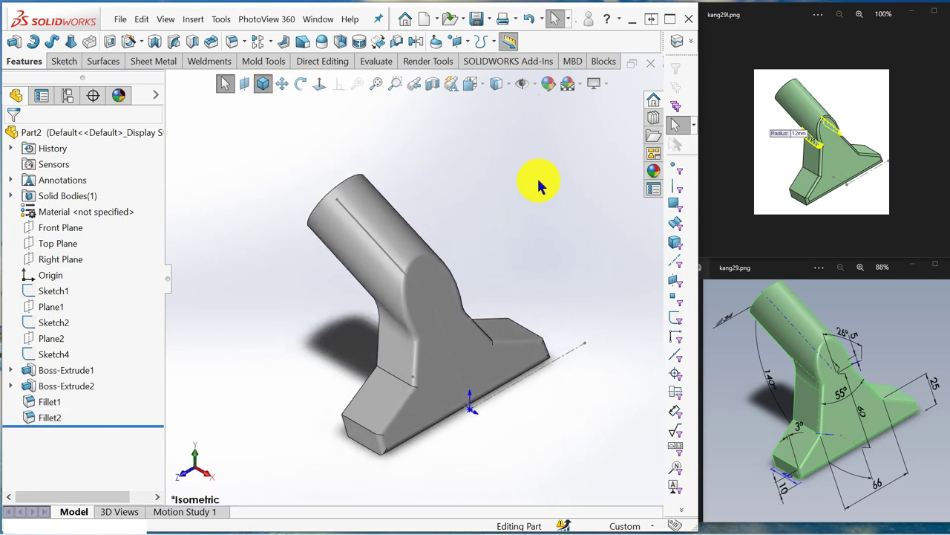
{"action": "left_click", "coordinate": [360, 226]}
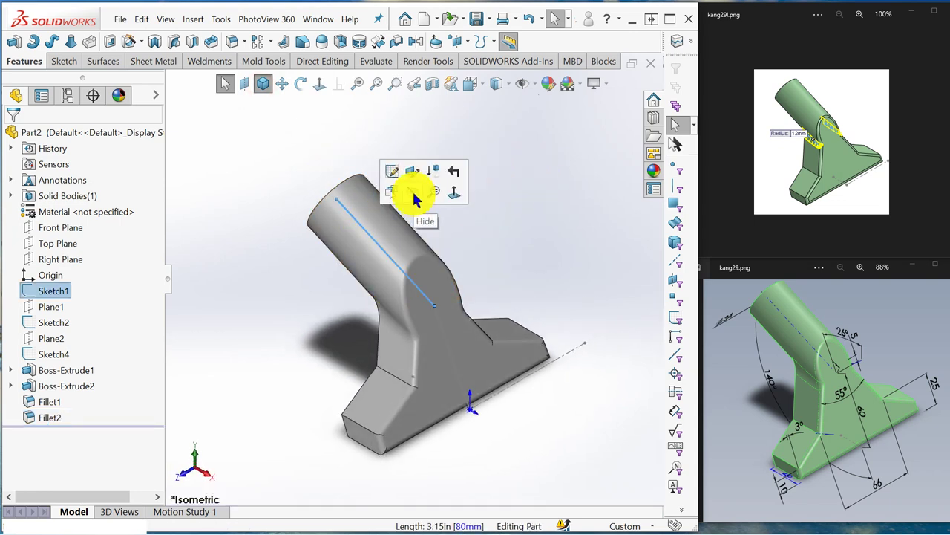
{"action": "left_click", "coordinate": [413, 195]}
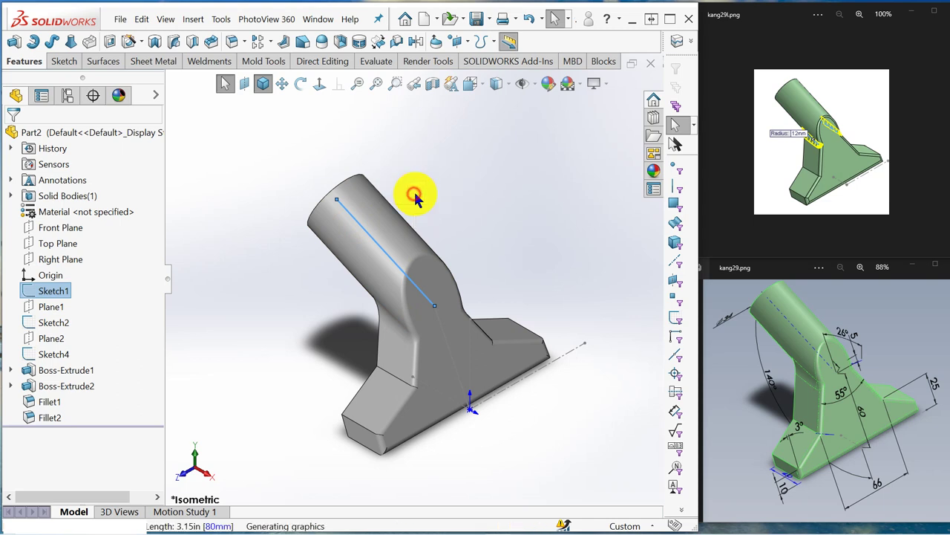
{"action": "left_click", "coordinate": [573, 355]}
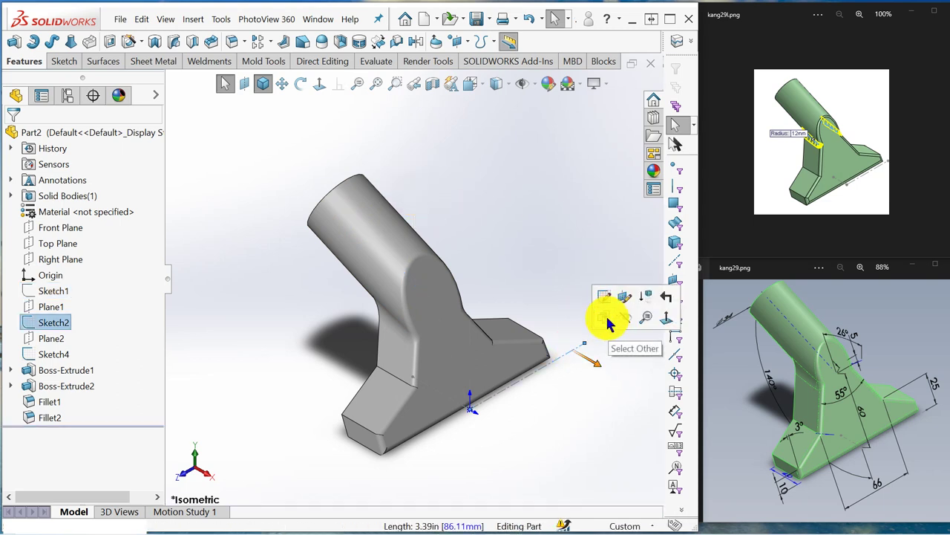
{"action": "left_click", "coordinate": [621, 318]}
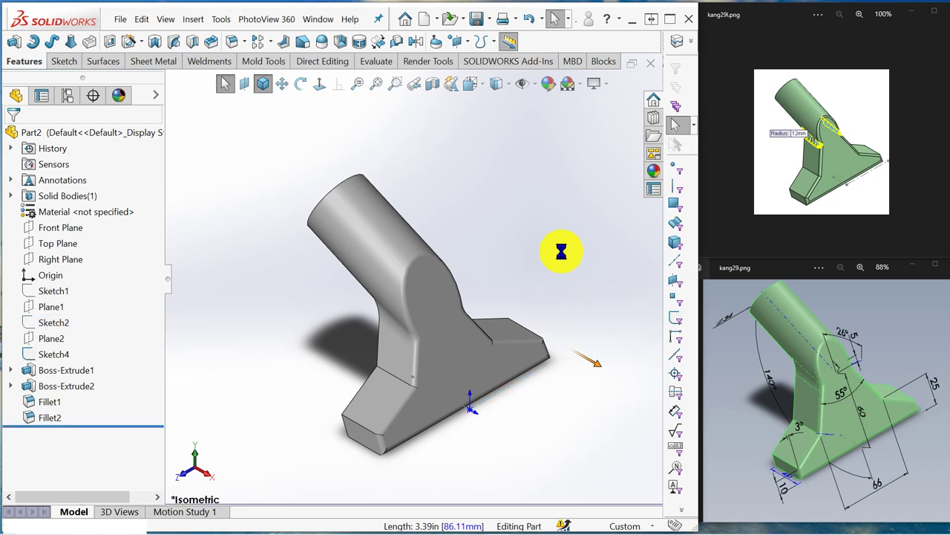